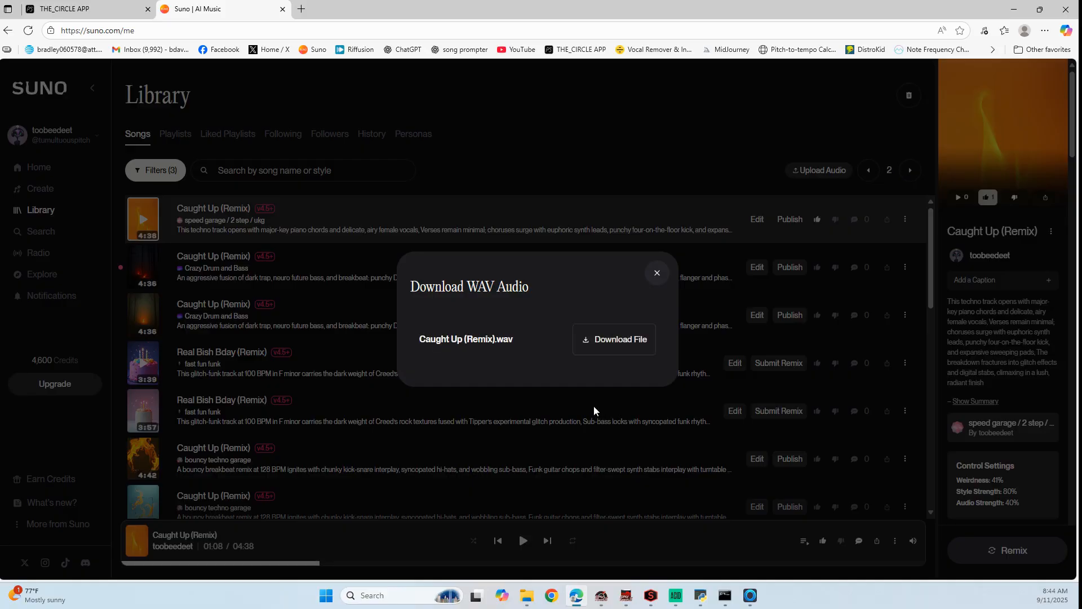
Download the Caught Up (Remix) WAV file and open THE_SPLIT tool in THE_CIRCLE APP
{"action": "left_click", "coordinate": [621, 340]}
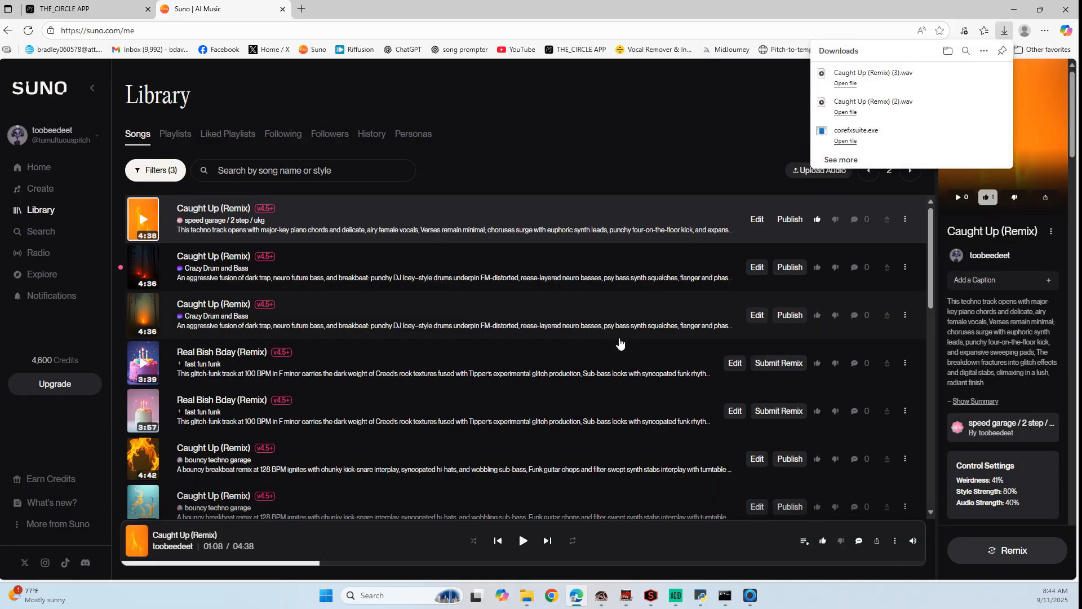
{"action": "left_click", "coordinate": [94, 20]}
{"action": "left_click", "coordinate": [96, 17]}
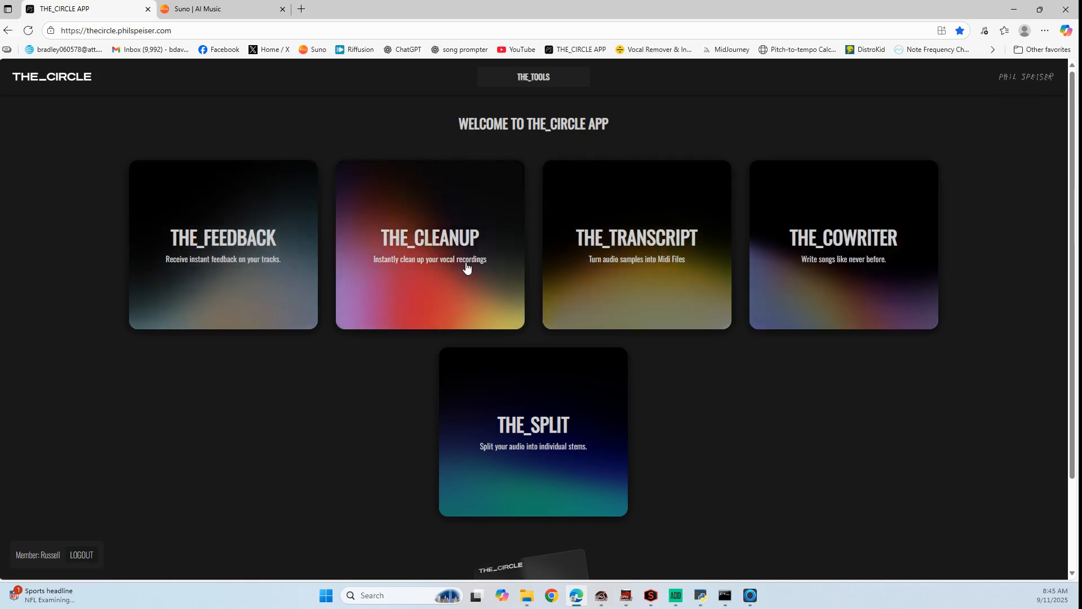
{"action": "left_click", "coordinate": [543, 446]}
Load Caught Up (Remix) (3) from the Downloads folder as the audio to split
{"action": "left_click", "coordinate": [250, 173]}
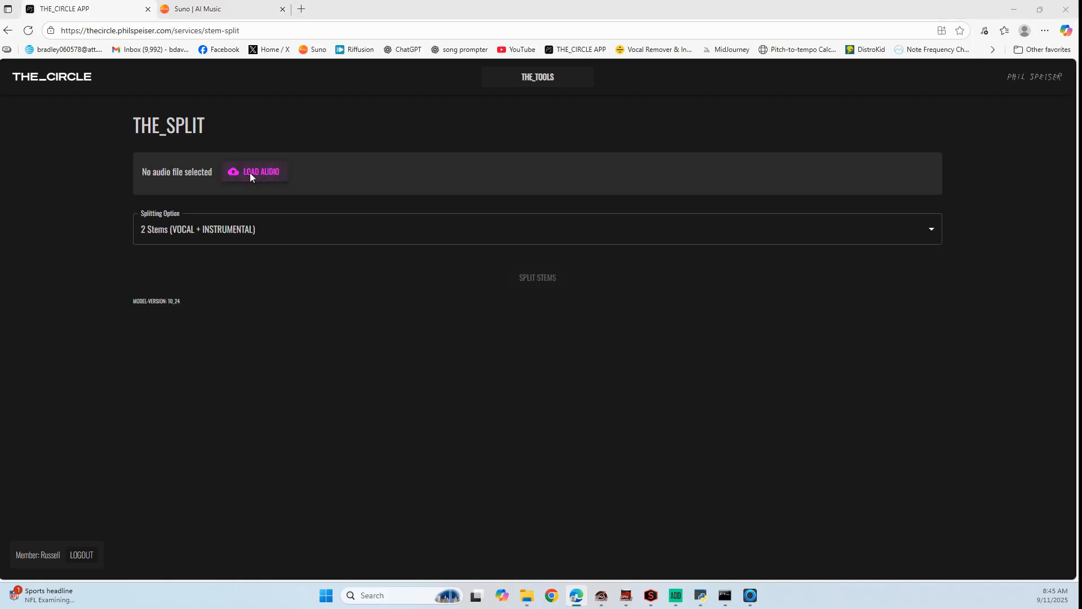
{"action": "scroll", "coordinate": [73, 169], "scroll_direction": "up", "scroll_amount": 2}
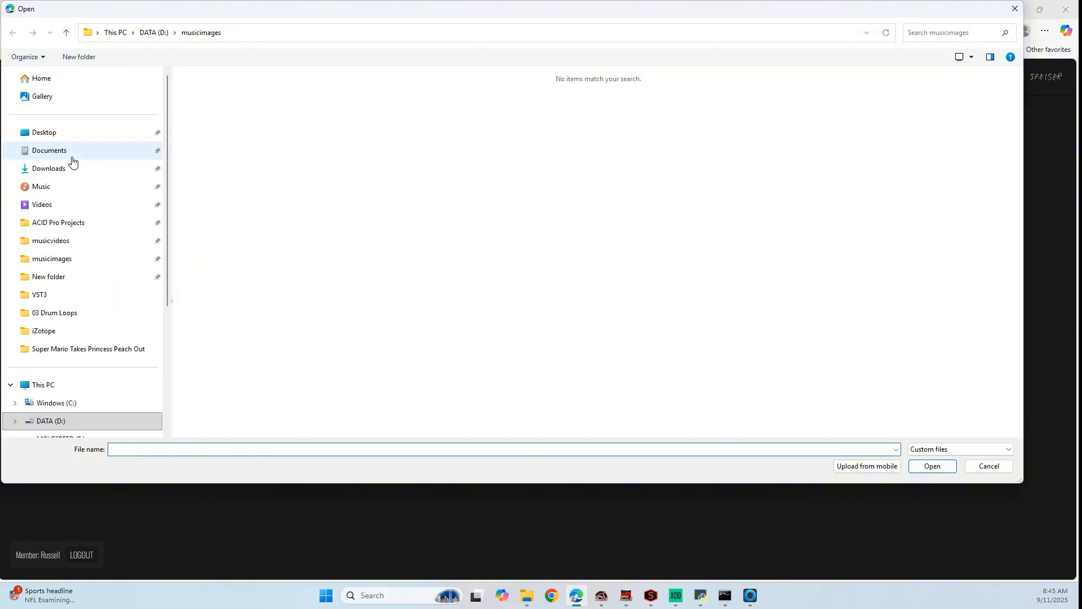
{"action": "left_click", "coordinate": [73, 168]}
{"action": "left_click", "coordinate": [212, 119]}
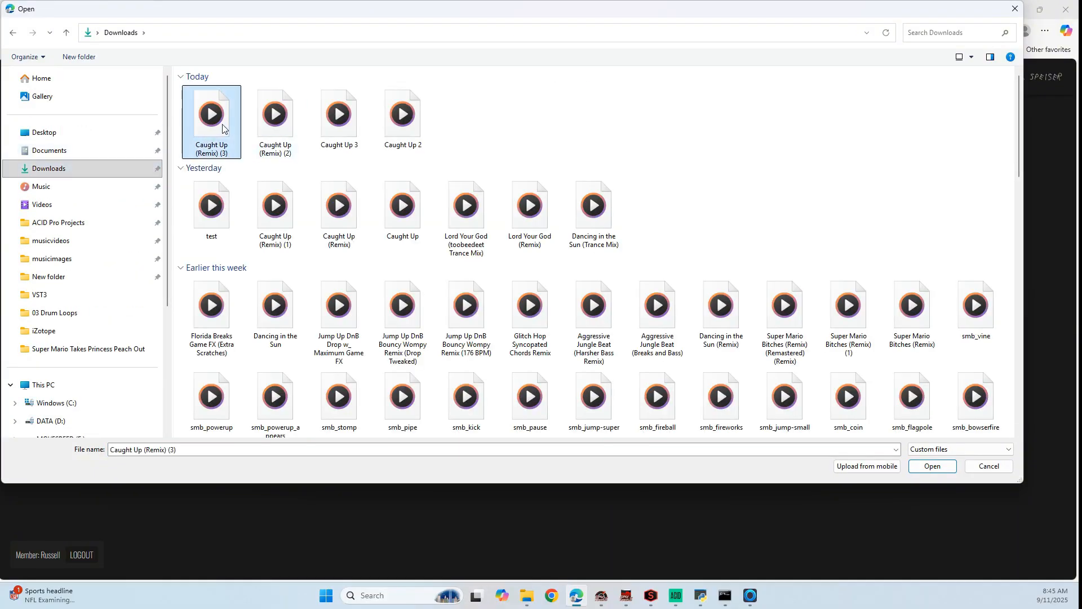
{"action": "left_click", "coordinate": [933, 466]}
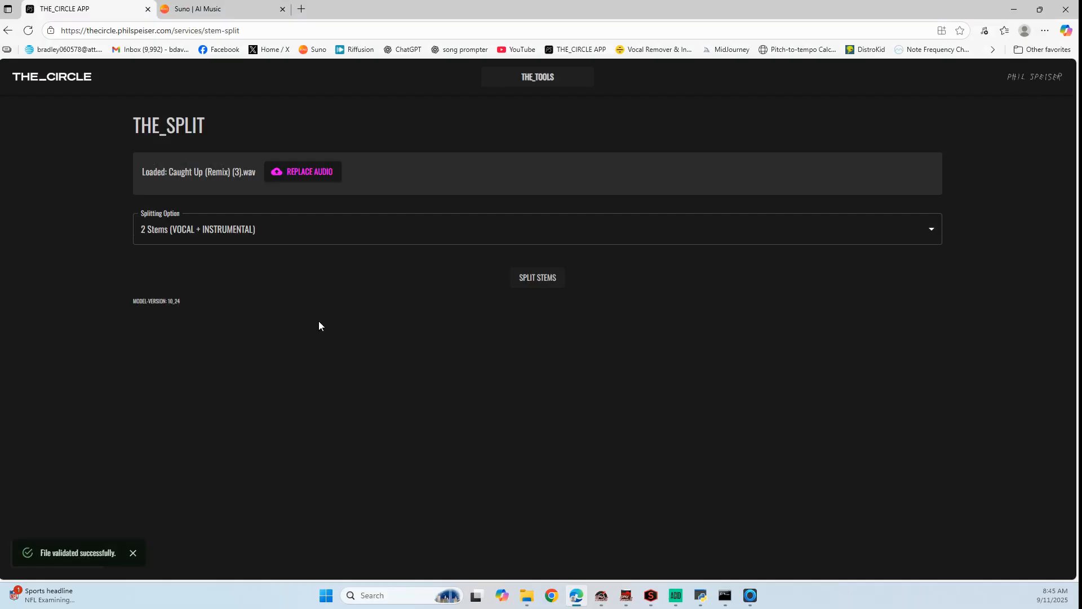
Split the loaded audio with the 6 Stems option and download the resulting stems
{"action": "left_click", "coordinate": [262, 232]}
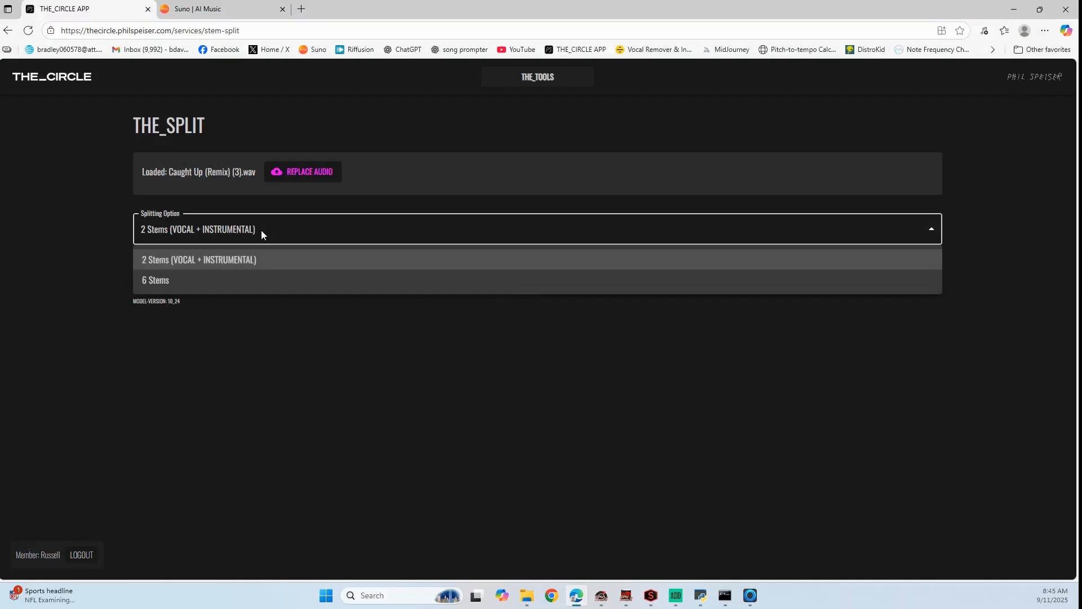
{"action": "left_click", "coordinate": [256, 281]}
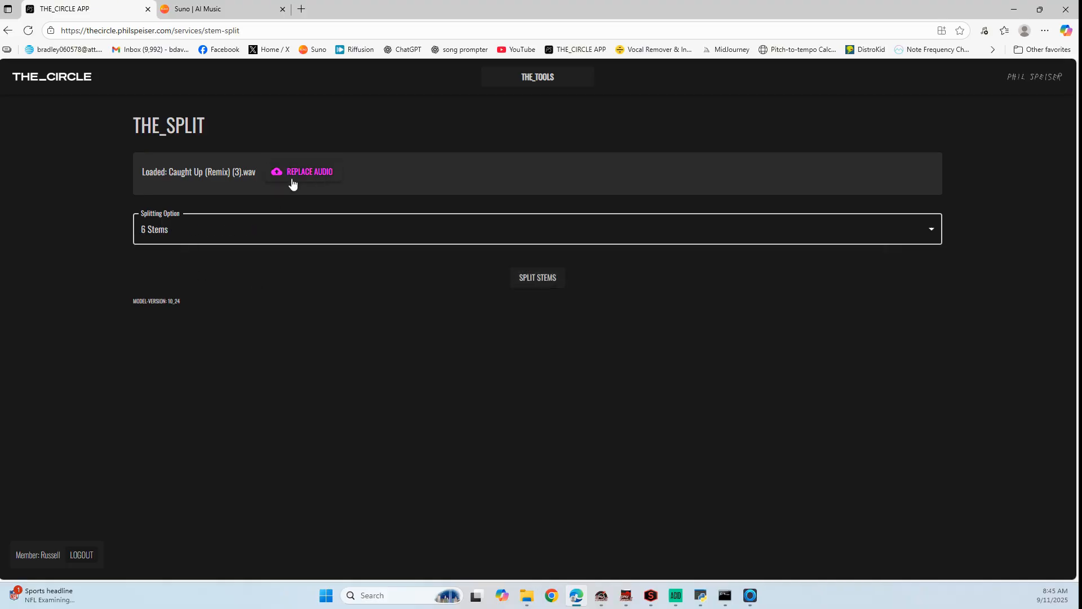
{"action": "left_click", "coordinate": [526, 280]}
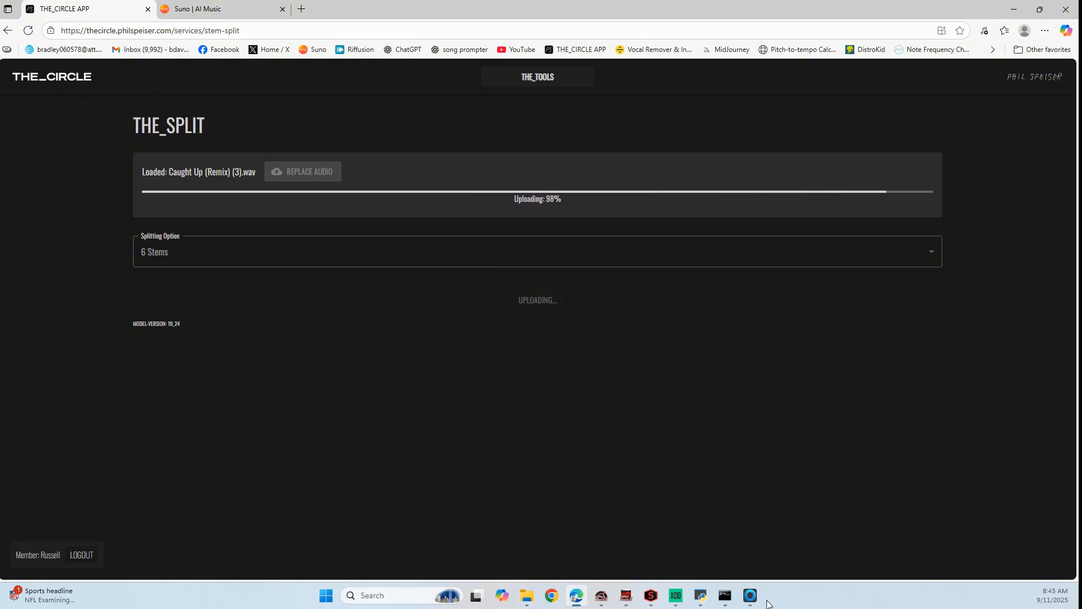
{"action": "mouse_move", "coordinate": [752, 599]}
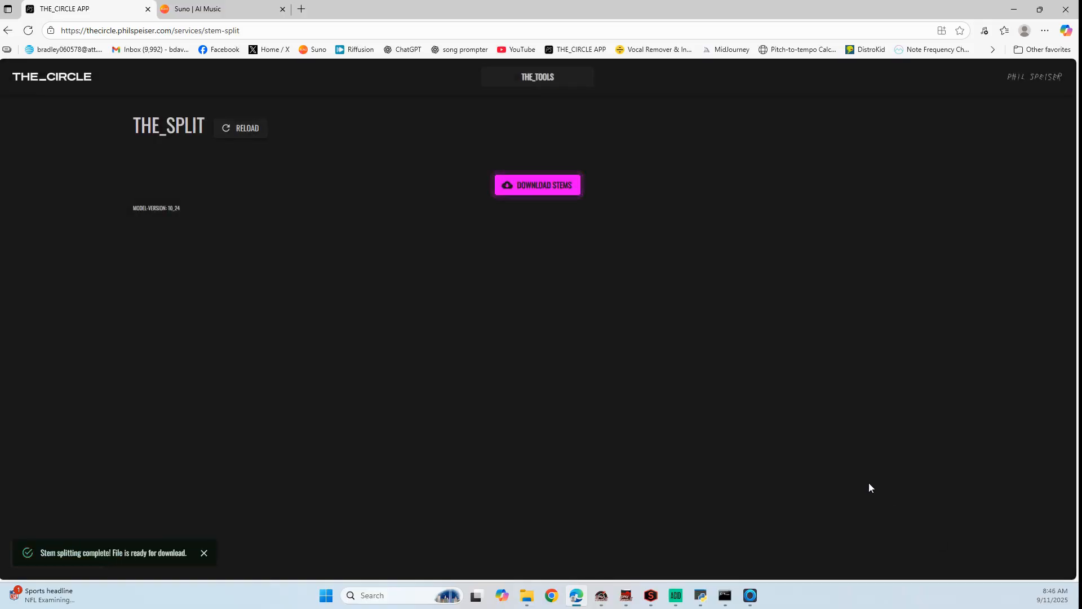
{"action": "left_click", "coordinate": [533, 191]}
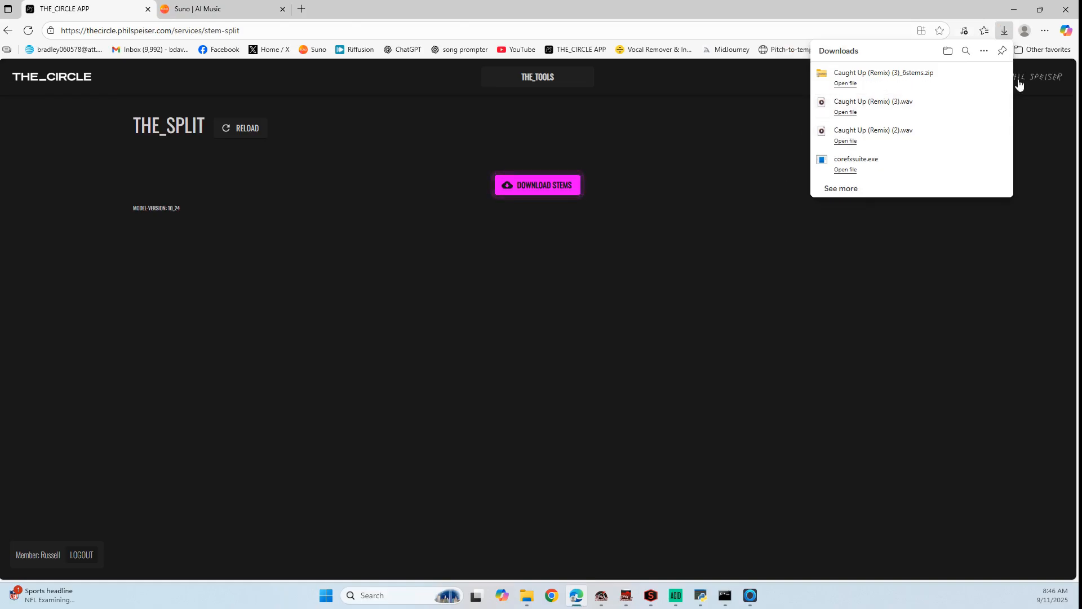
Move the downloaded Caught Up (Remix) (3) WAV and its 6stems zip into the Caught Up folder under ACID Pro Projects
{"action": "left_click", "coordinate": [983, 78]}
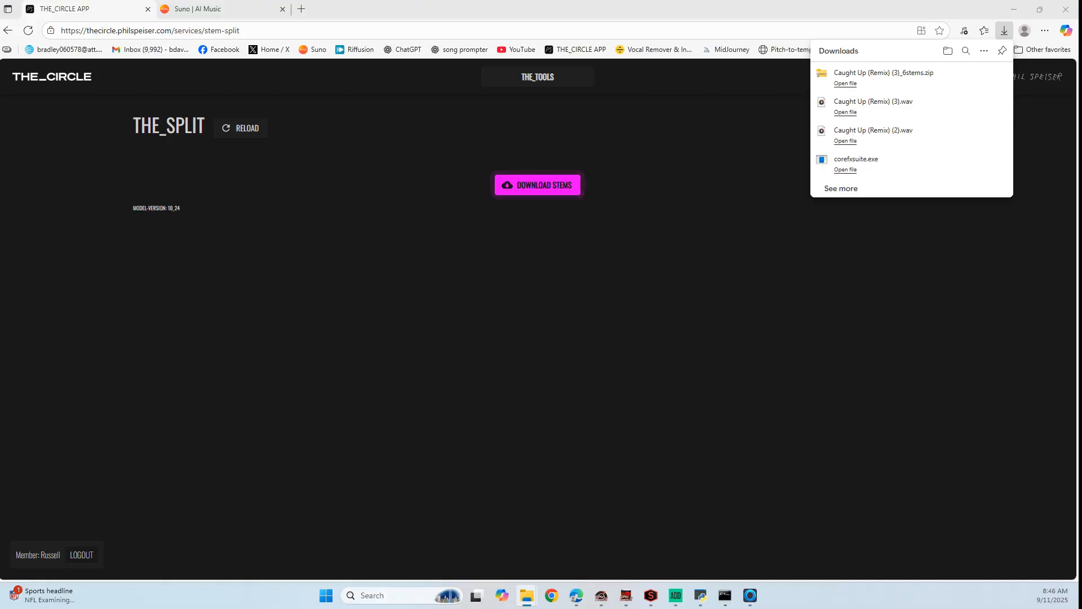
{"action": "left_click_drag", "start_coordinate": [569, 608], "coordinate": [532, 19]}
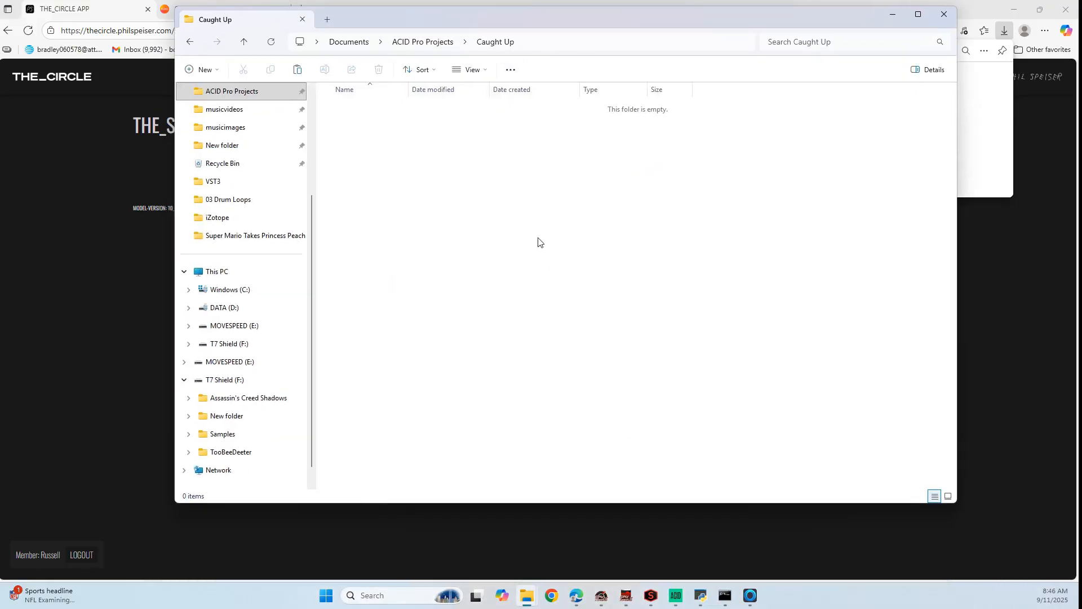
{"action": "key", "text": "ctrl+v"}
{"action": "left_click", "coordinate": [546, 361]}
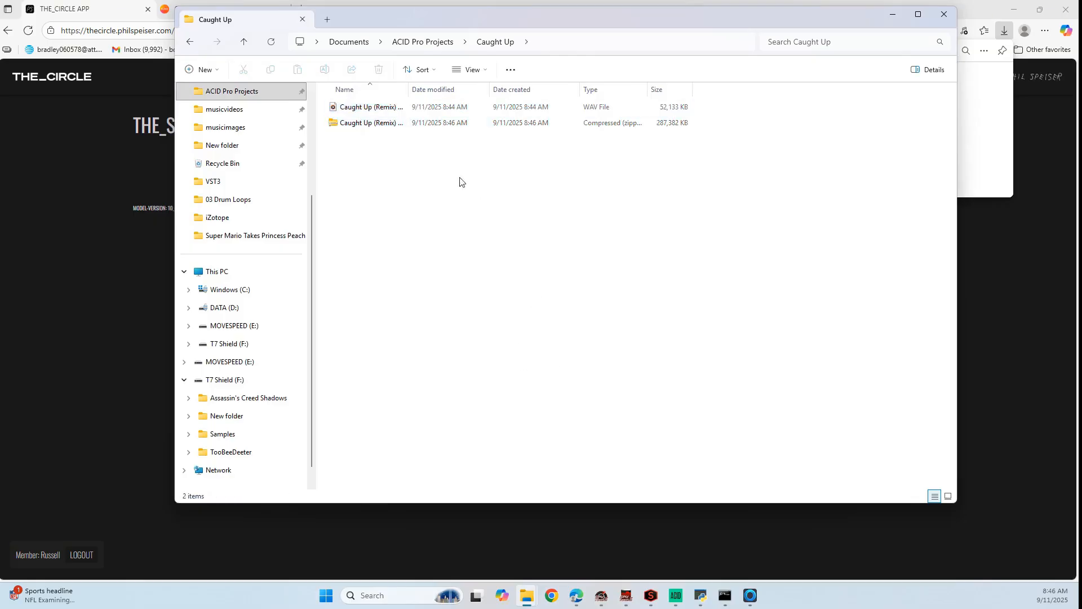
Extract the Caught Up (Remix) (3)_6stems zip archive within the Caught Up folder
{"action": "left_click", "coordinate": [356, 131]}
{"action": "left_click_drag", "start_coordinate": [410, 89], "coordinate": [467, 89]}
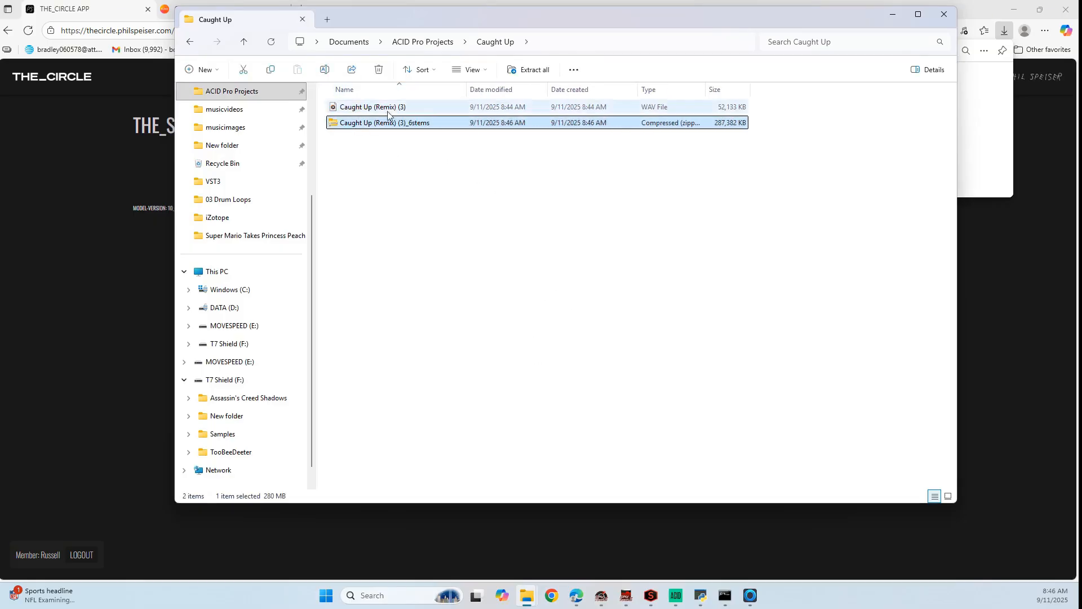
{"action": "right_click", "coordinate": [366, 124]}
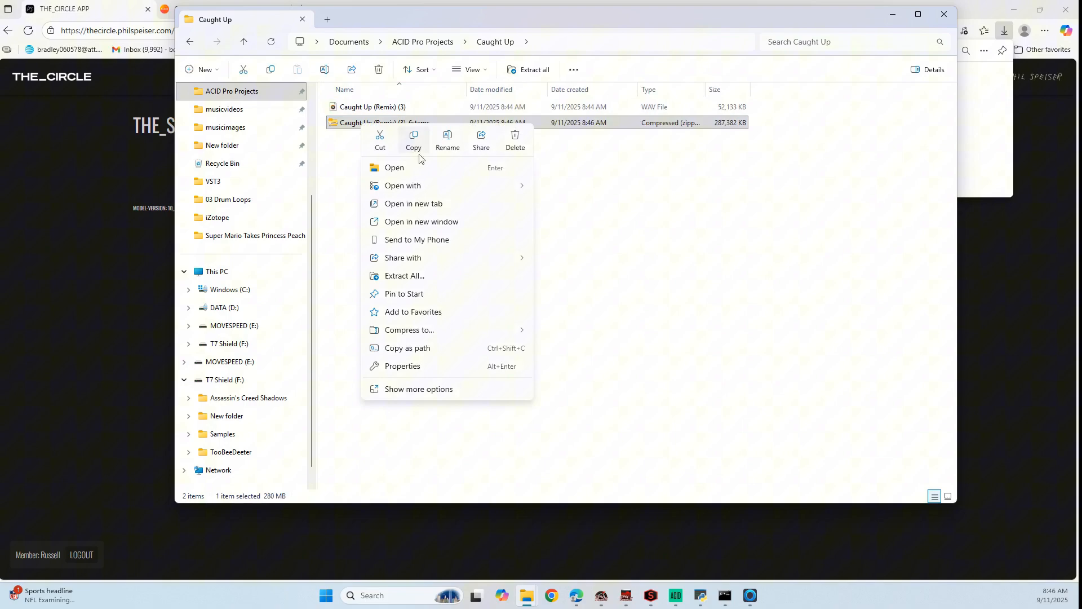
{"action": "left_click", "coordinate": [416, 283]}
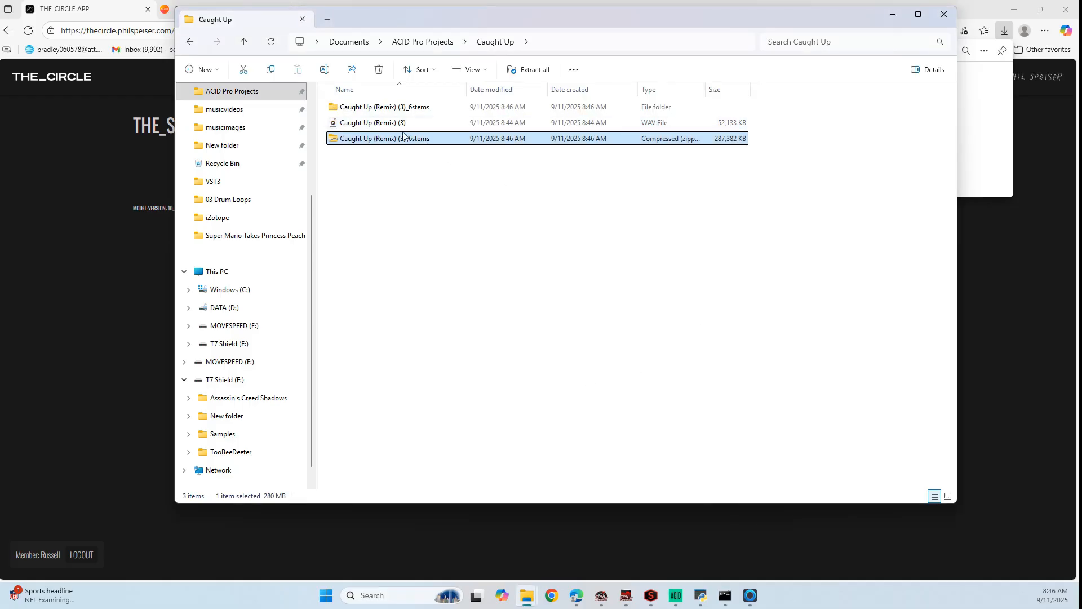
Delete the 6stems zip archive and open the extracted Caught Up (Remix) (3)_6stems folder
{"action": "key", "text": "Delete"}
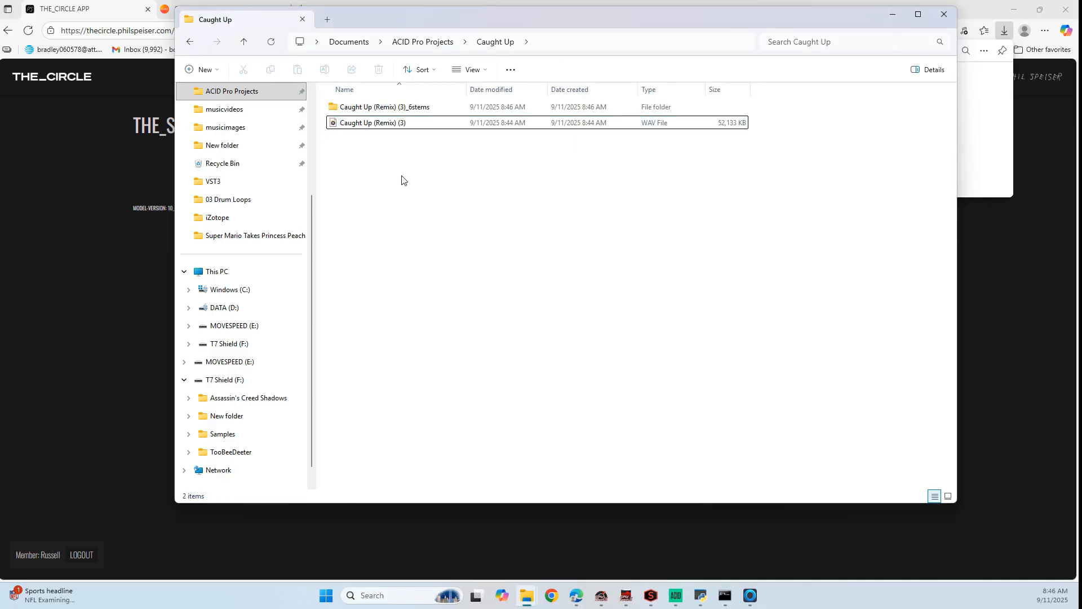
{"action": "double_click", "coordinate": [370, 107]}
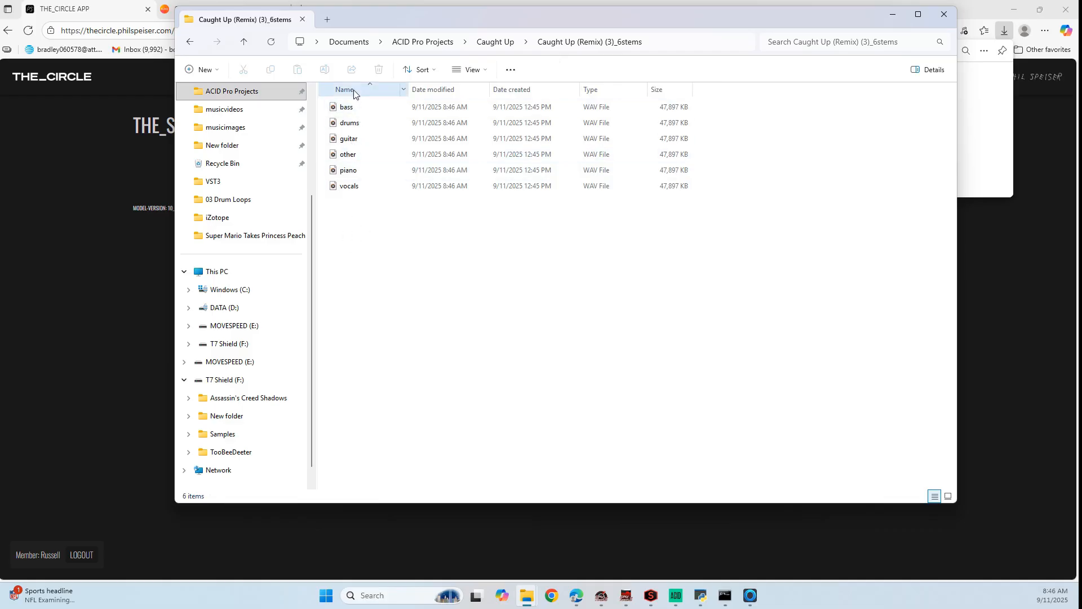
Return to THE_CIRCLE APP in the browser and open THE_TRANSCRIPT tool
{"action": "left_click", "coordinate": [983, 133]}
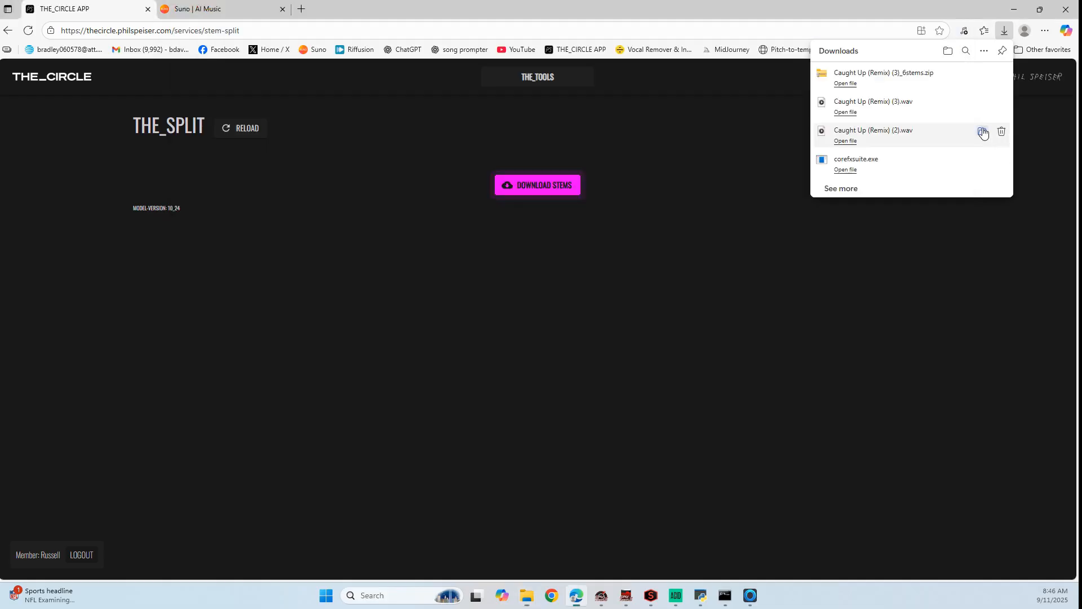
{"action": "left_click", "coordinate": [965, 31]}
{"action": "left_click", "coordinate": [1006, 33]}
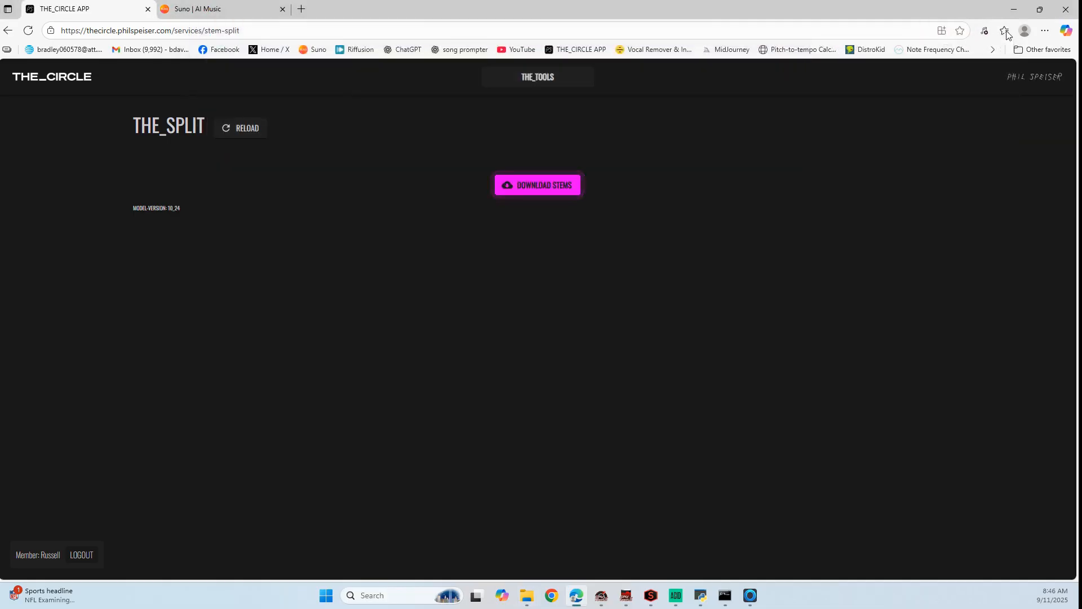
{"action": "mouse_move", "coordinate": [529, 81]}
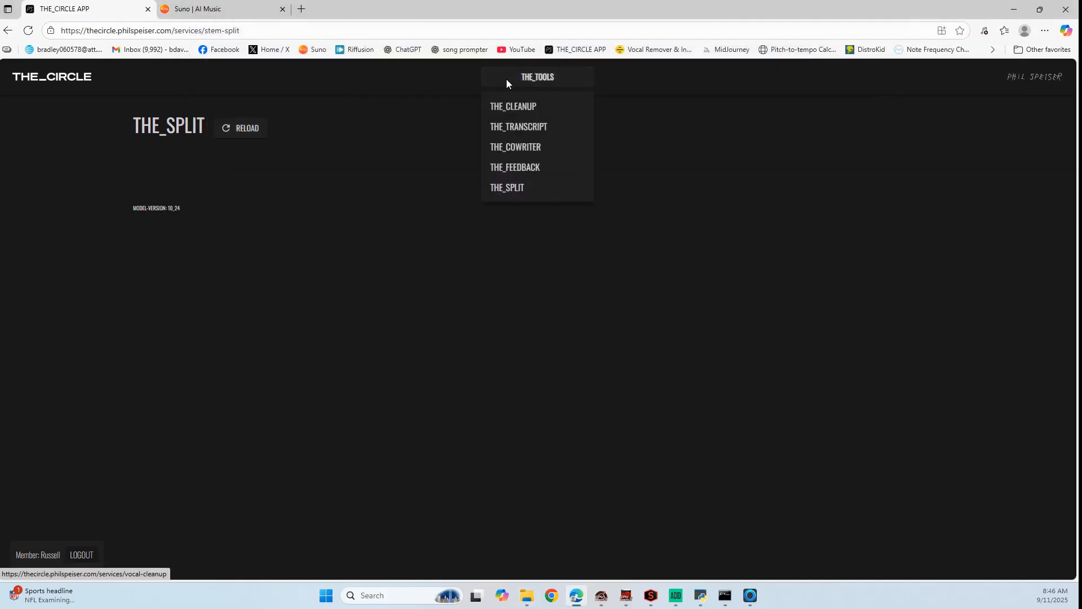
{"action": "left_click", "coordinate": [518, 129]}
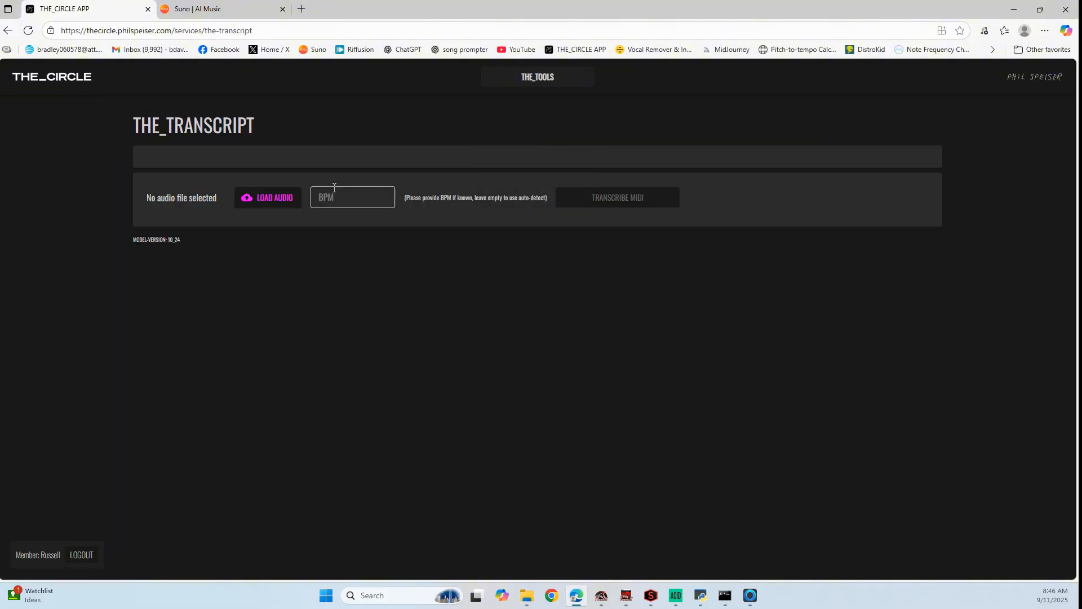
Analyze the Caught Up (Remix) (3) WAV from the Caught Up folder in Mixed In Key Live for its key and BPM
{"action": "key", "text": "alt+Tab"}
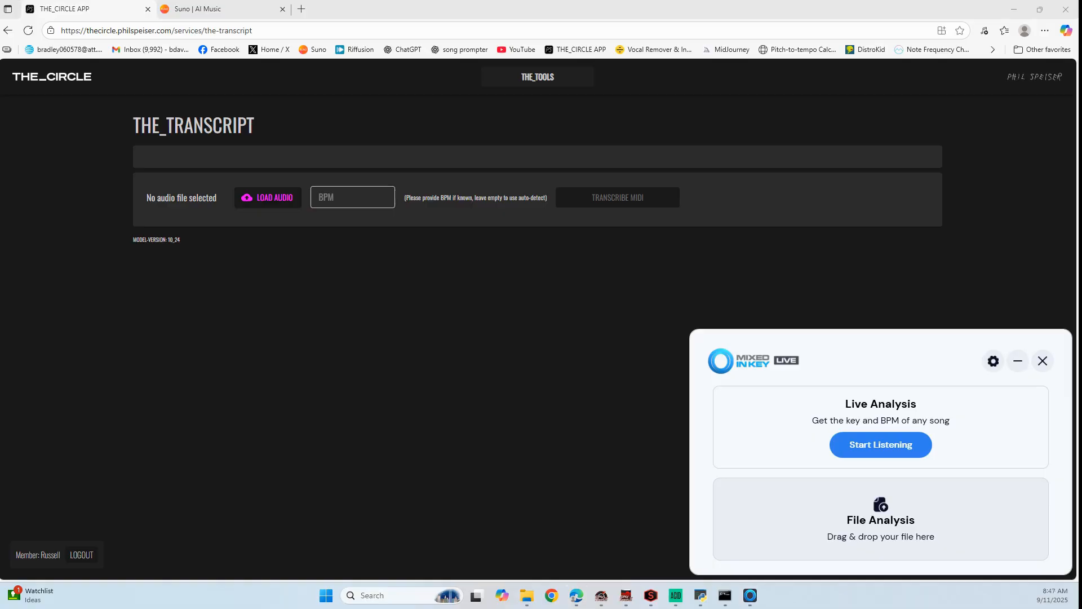
{"action": "key", "text": "alt+Tab"}
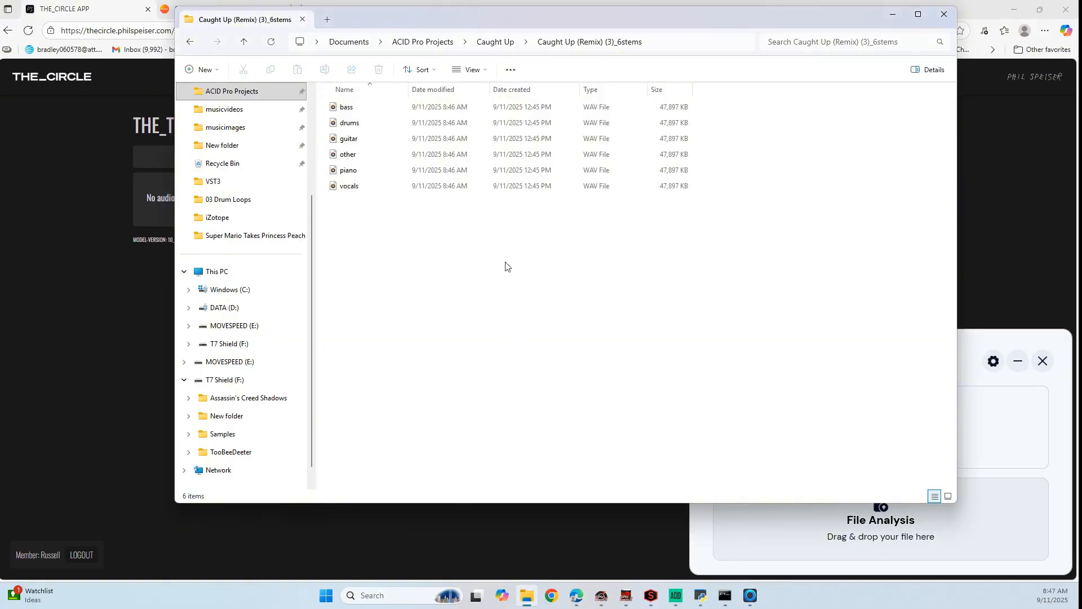
{"action": "left_click_drag", "start_coordinate": [512, 24], "coordinate": [353, 46]}
{"action": "left_click", "coordinate": [337, 62]}
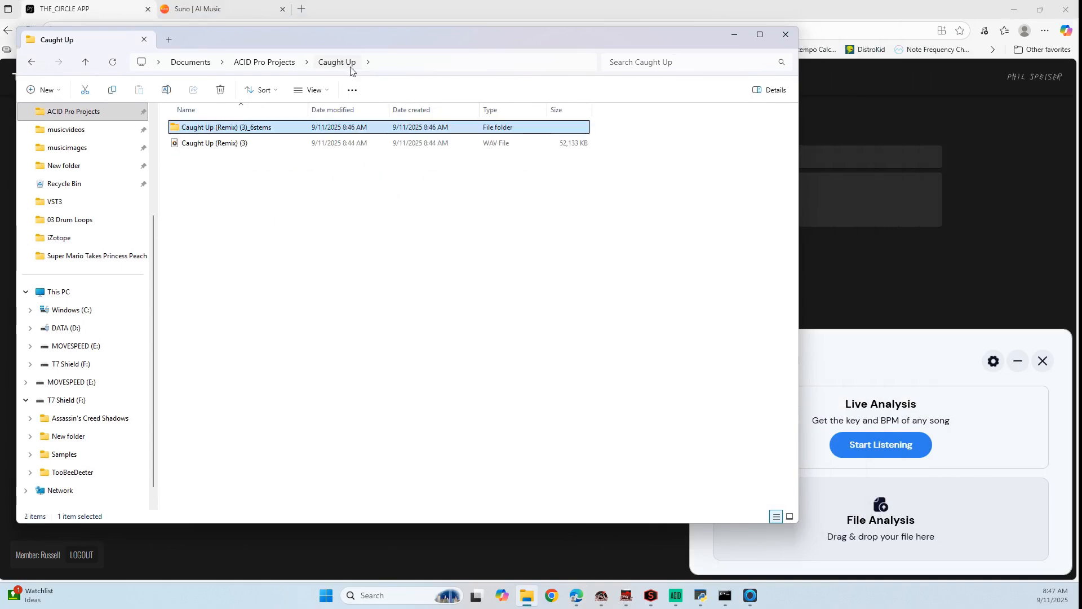
{"action": "left_click", "coordinate": [841, 362]}
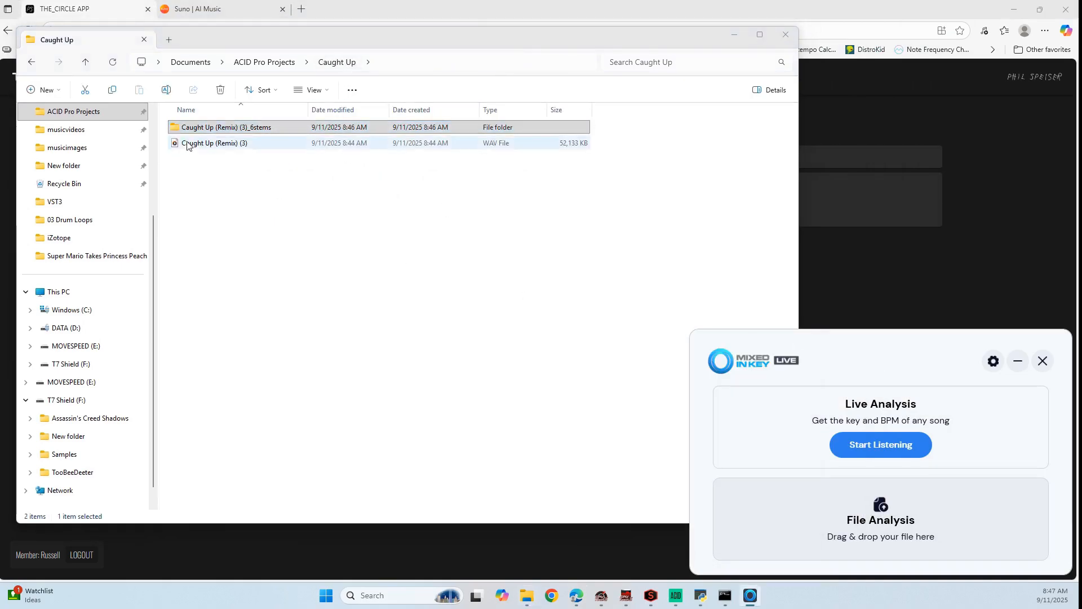
{"action": "left_click_drag", "start_coordinate": [184, 144], "coordinate": [888, 485]}
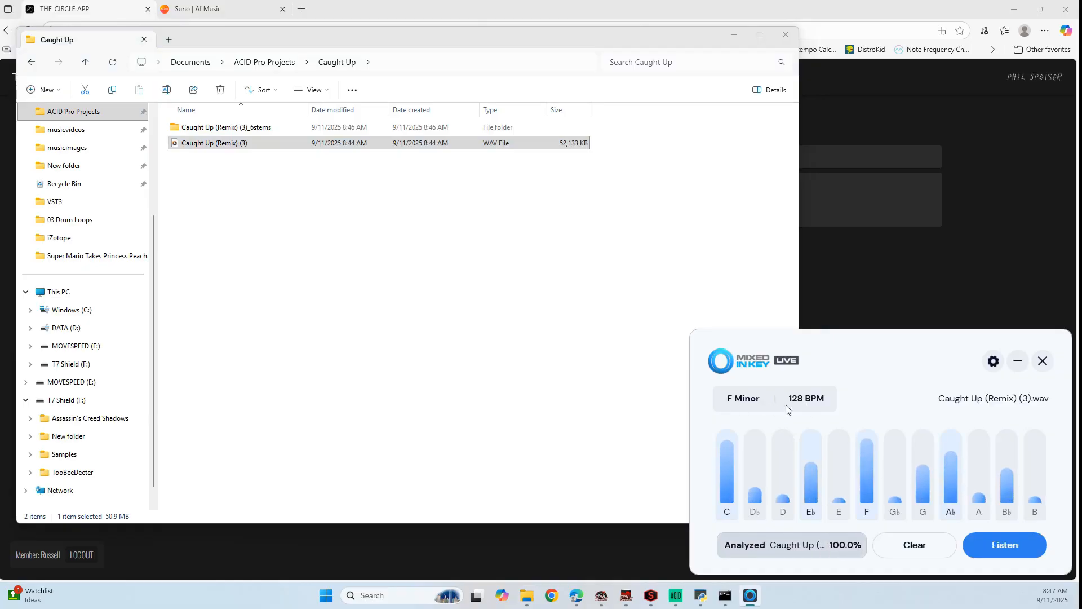
Back in THE_CIRCLE APP, set the BPM for THE_TRANSCRIPT to 128
{"action": "left_click", "coordinate": [961, 286]}
{"action": "left_click", "coordinate": [374, 198]}
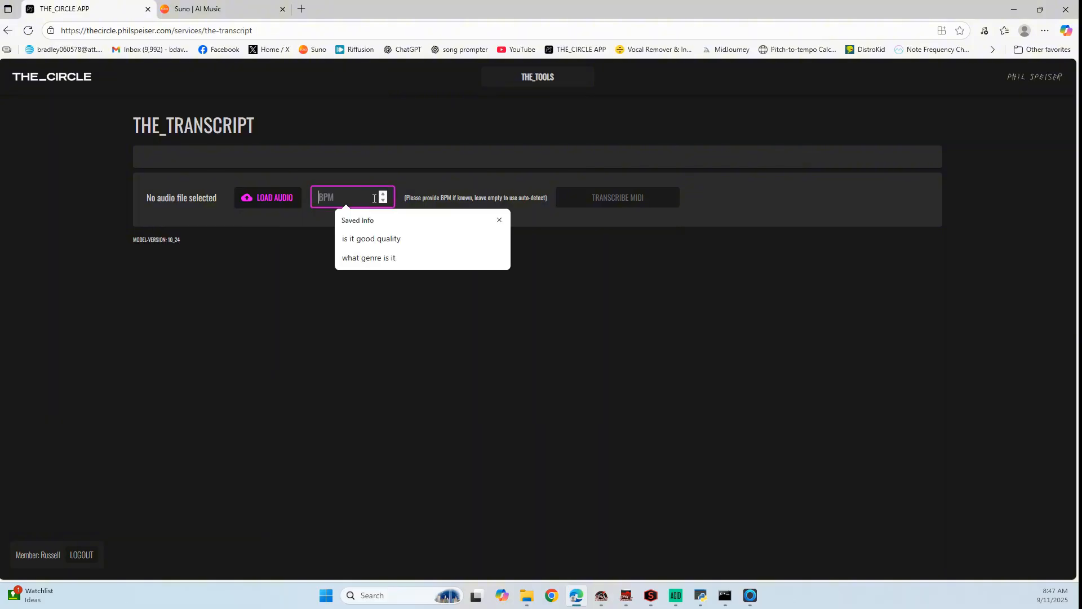
{"action": "type", "text": "128"}
{"action": "left_click", "coordinate": [413, 317]}
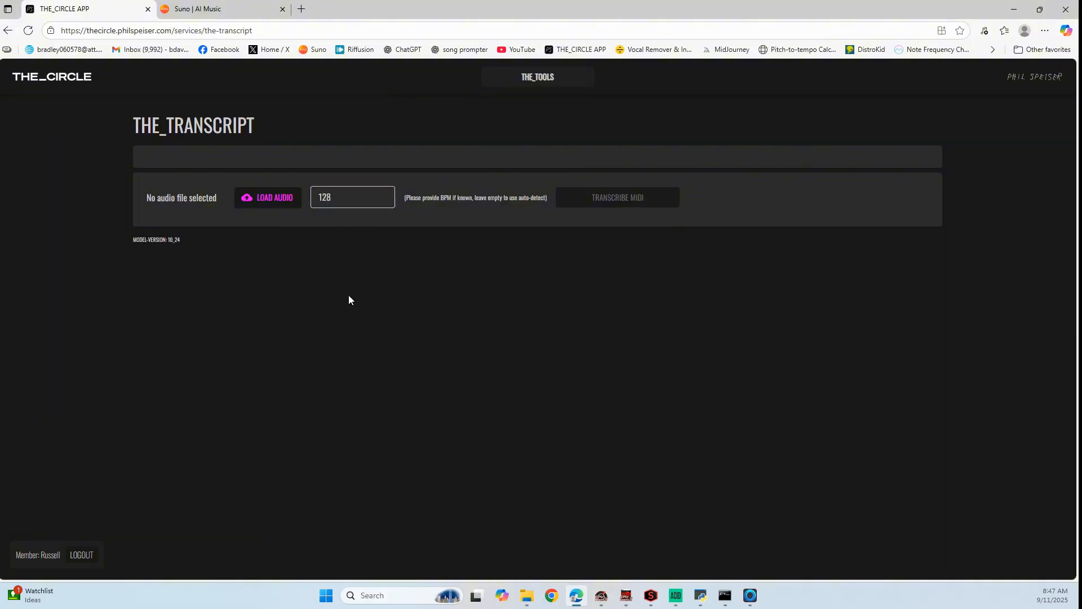
Load the vocals WAV from the Caught Up (Remix) (3)_6stems folder in ACID Pro Projects and transcribe it to MIDI
{"action": "left_click", "coordinate": [287, 204]}
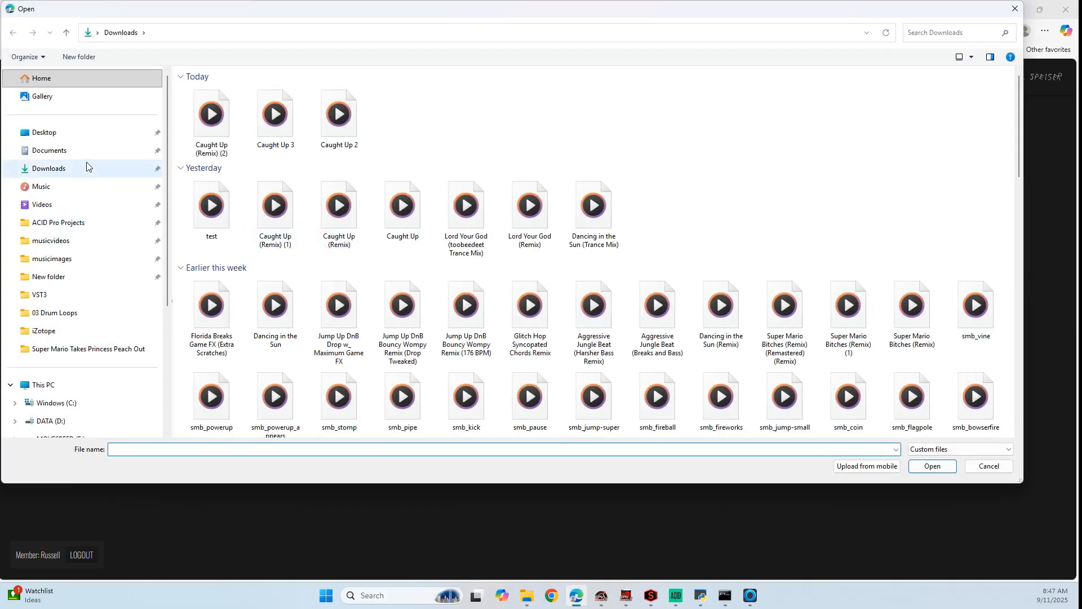
{"action": "left_click", "coordinate": [83, 223]}
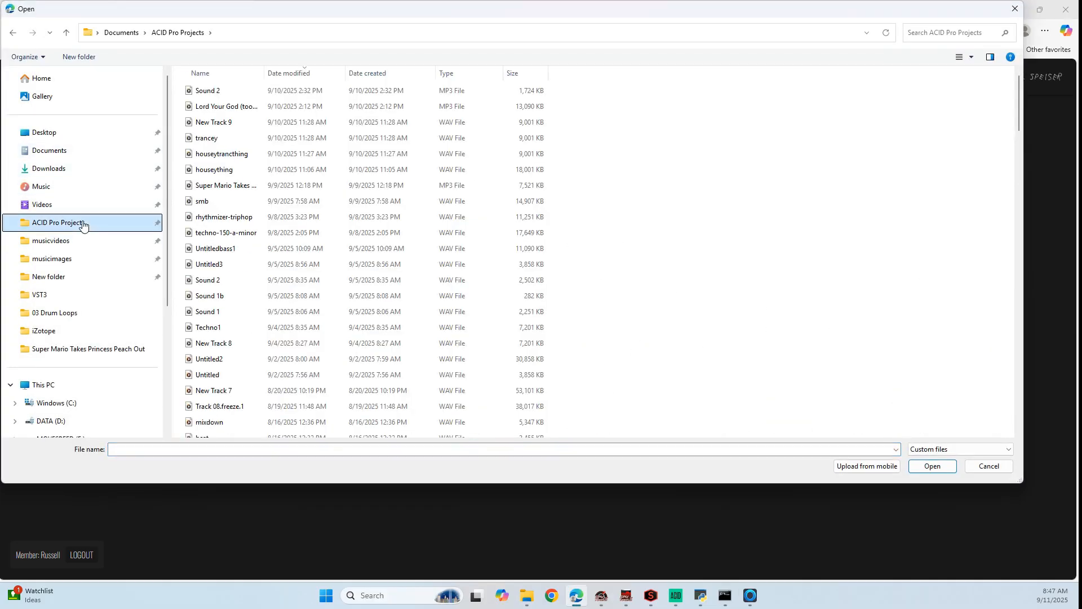
{"action": "left_click", "coordinate": [225, 74]}
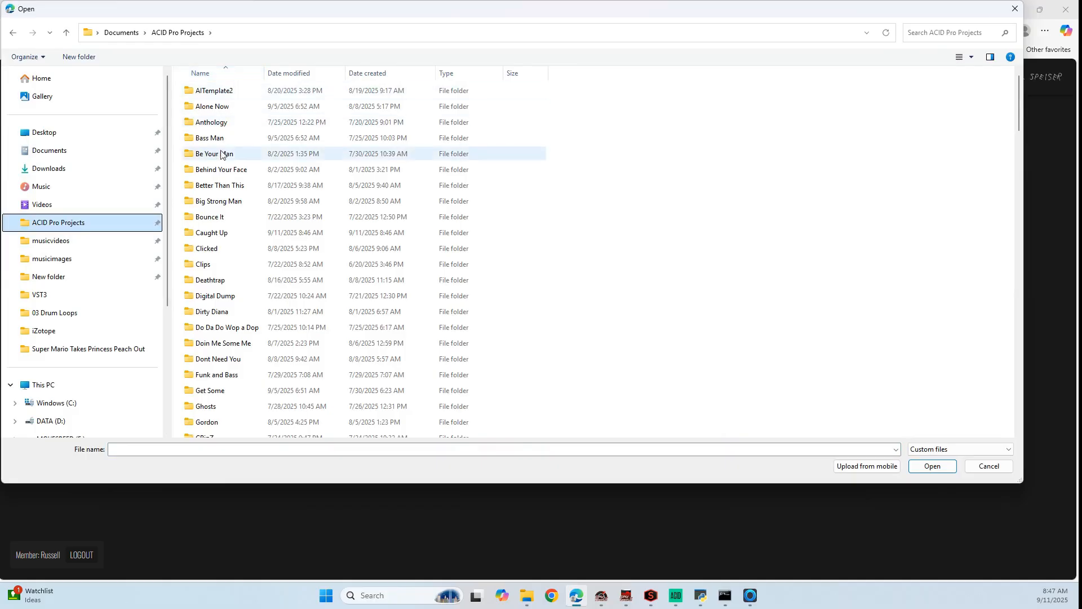
{"action": "double_click", "coordinate": [219, 233]}
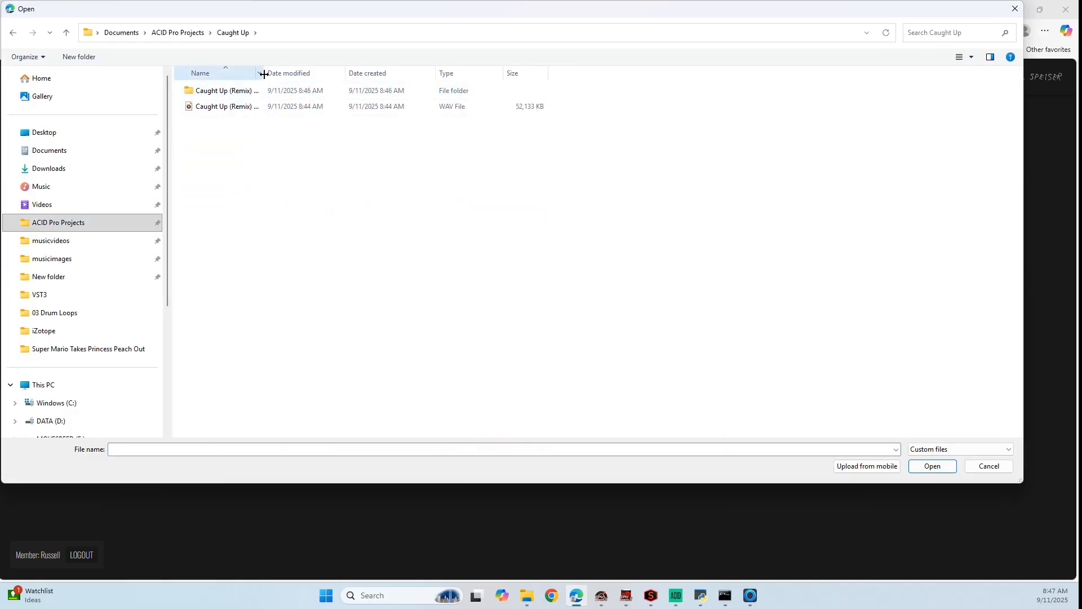
{"action": "left_click_drag", "start_coordinate": [264, 74], "coordinate": [351, 74]}
{"action": "double_click", "coordinate": [208, 91]}
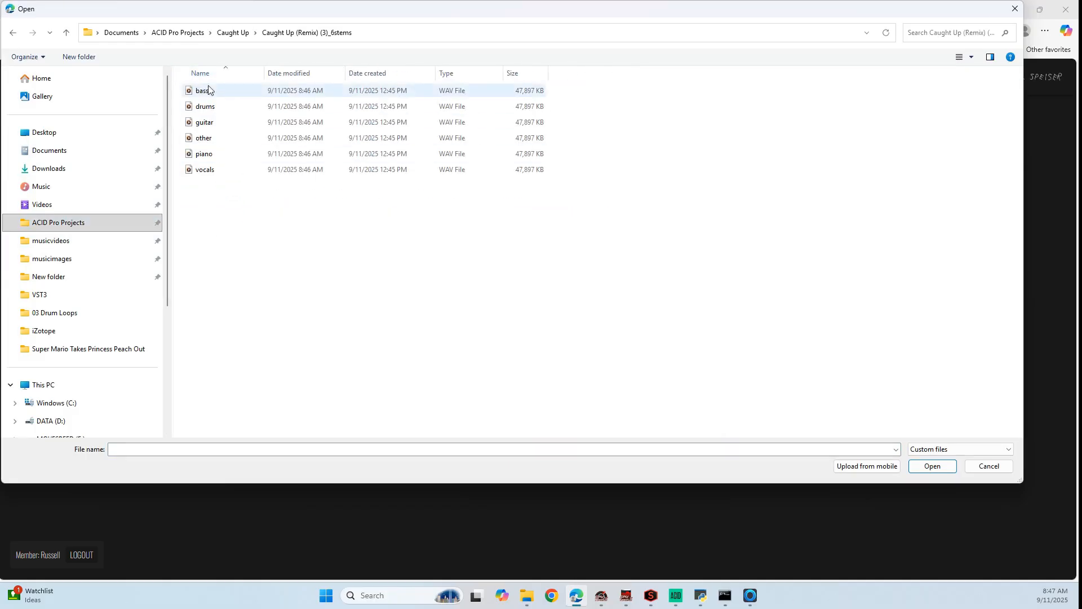
{"action": "left_click", "coordinate": [207, 172]}
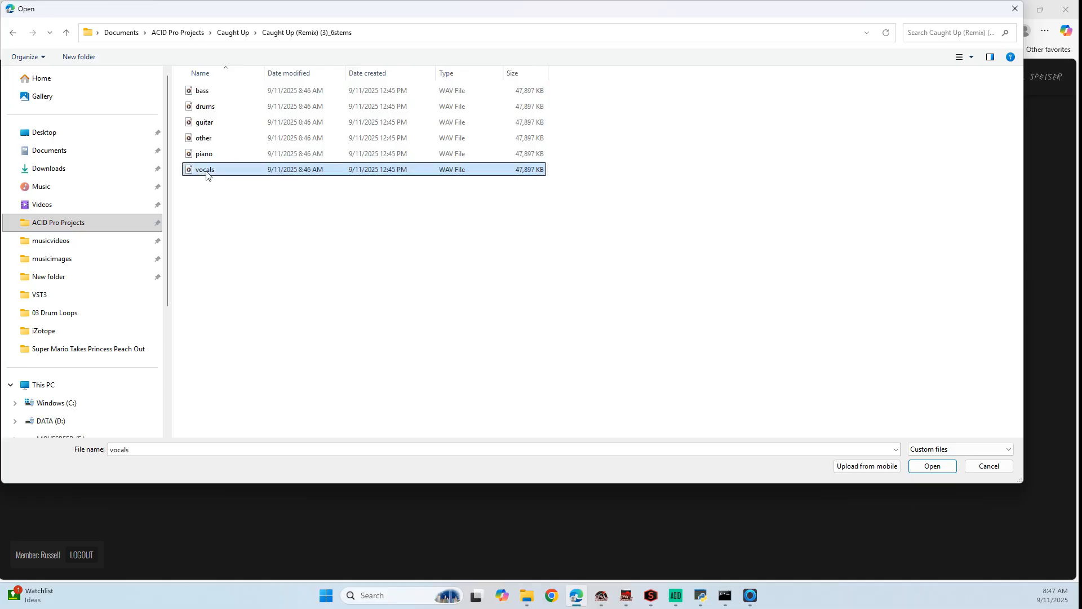
{"action": "left_click", "coordinate": [934, 467]}
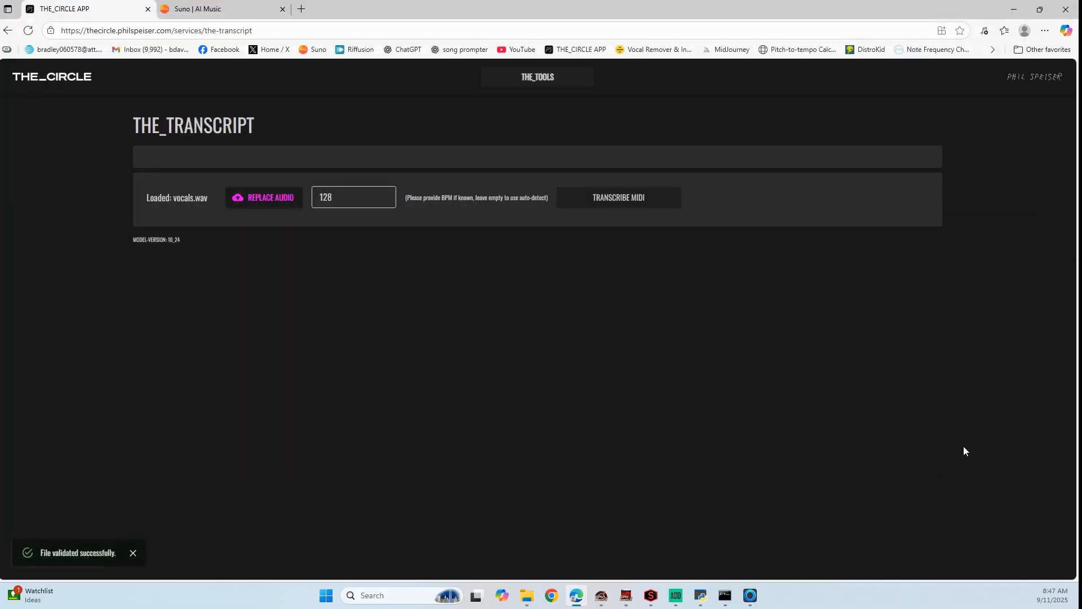
{"action": "left_click", "coordinate": [614, 204]}
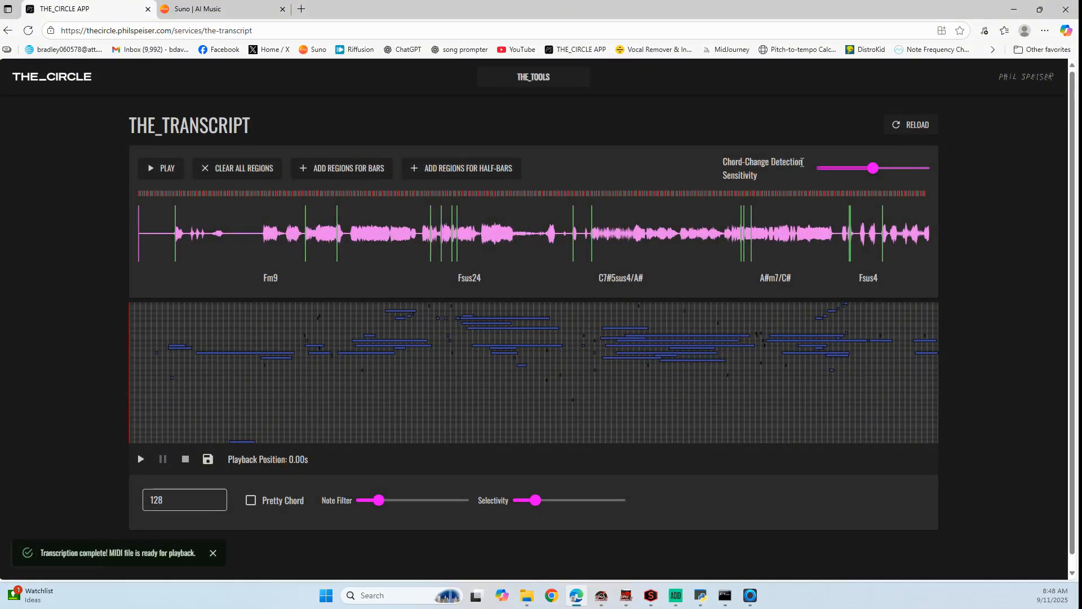
Lower the vocal transcription's Chord-Change Detection Sensitivity, Selectivity and Note Filter to their minimums
{"action": "mouse_move", "coordinate": [873, 174]}
{"action": "left_click_drag", "start_coordinate": [873, 174], "coordinate": [817, 169]}
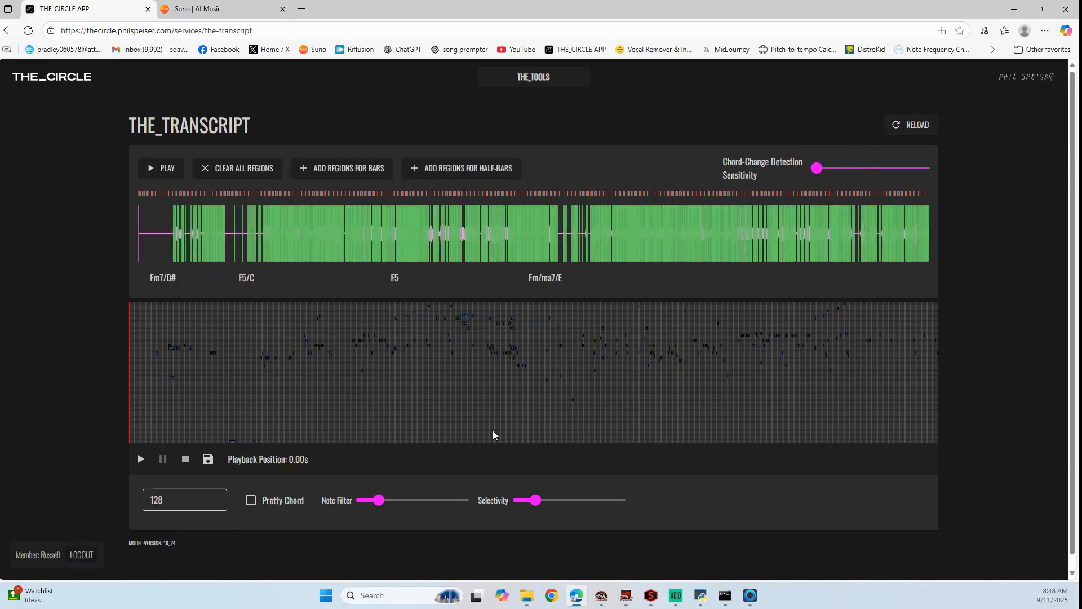
{"action": "mouse_move", "coordinate": [530, 504]}
{"action": "left_click_drag", "start_coordinate": [496, 504], "coordinate": [497, 501]}
{"action": "mouse_move", "coordinate": [378, 507]}
{"action": "left_click_drag", "start_coordinate": [331, 504], "coordinate": [327, 504]}
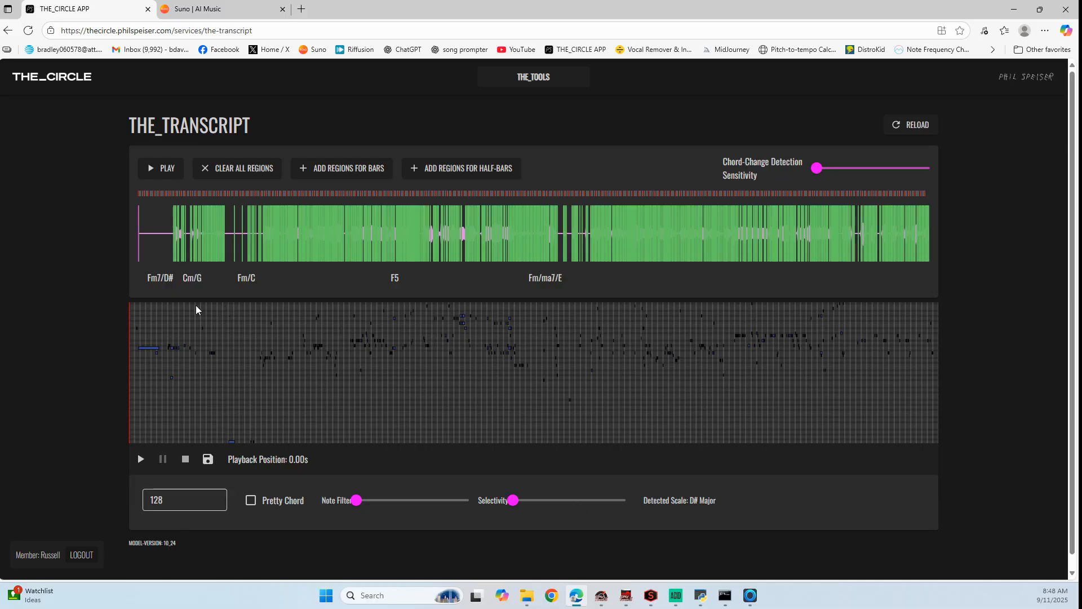
Export the vocal transcription as a MIDI file and rename the download exported_midi-vocals
{"action": "left_click", "coordinate": [208, 459]}
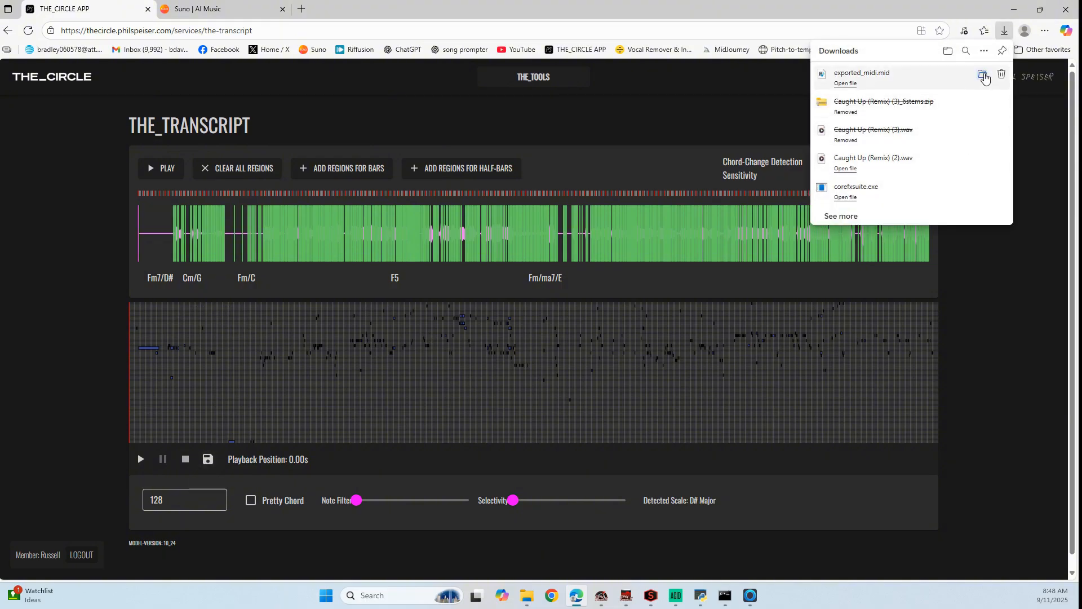
{"action": "left_click", "coordinate": [983, 75]}
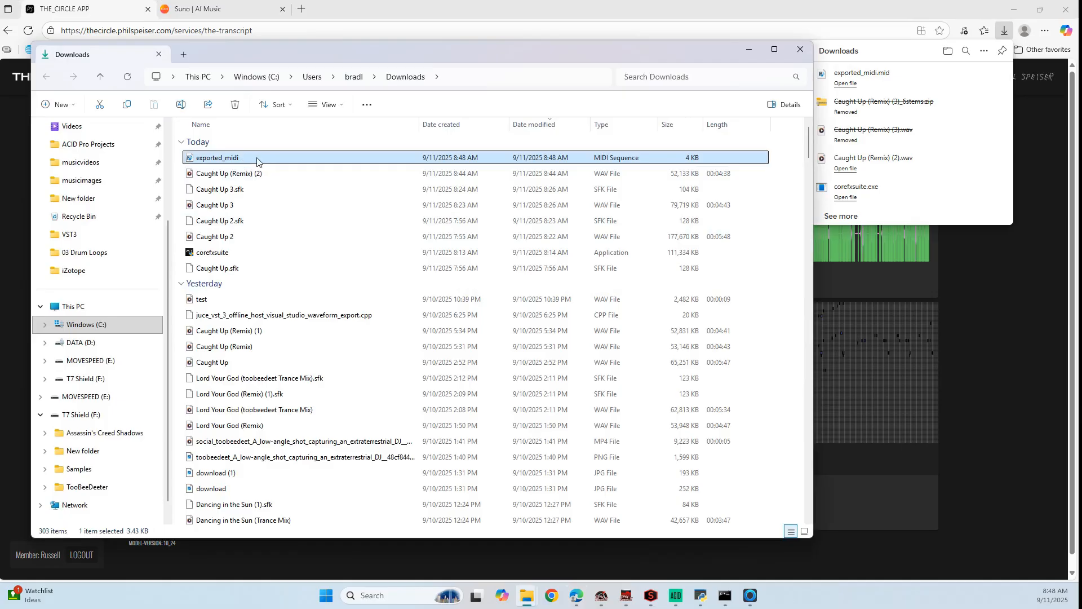
{"action": "left_click", "coordinate": [241, 161]}
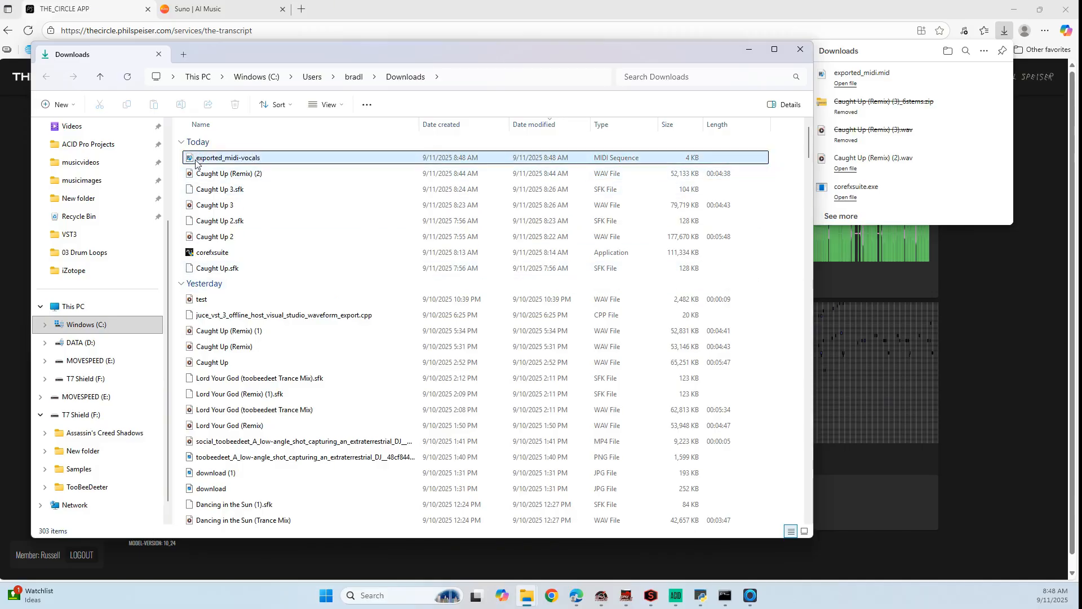
{"action": "key", "text": "Return"}
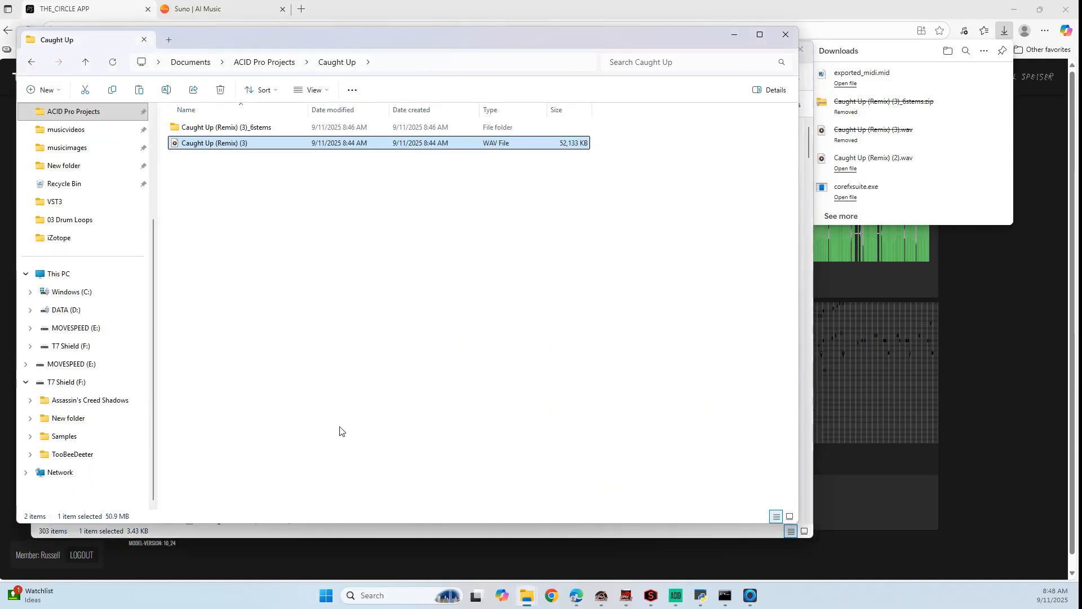
Move exported_midi-vocals into the Caught Up project folder and return to THE_CIRCLE APP in the browser
{"action": "left_click", "coordinate": [340, 431]}
{"action": "key", "text": "ctrl+v"}
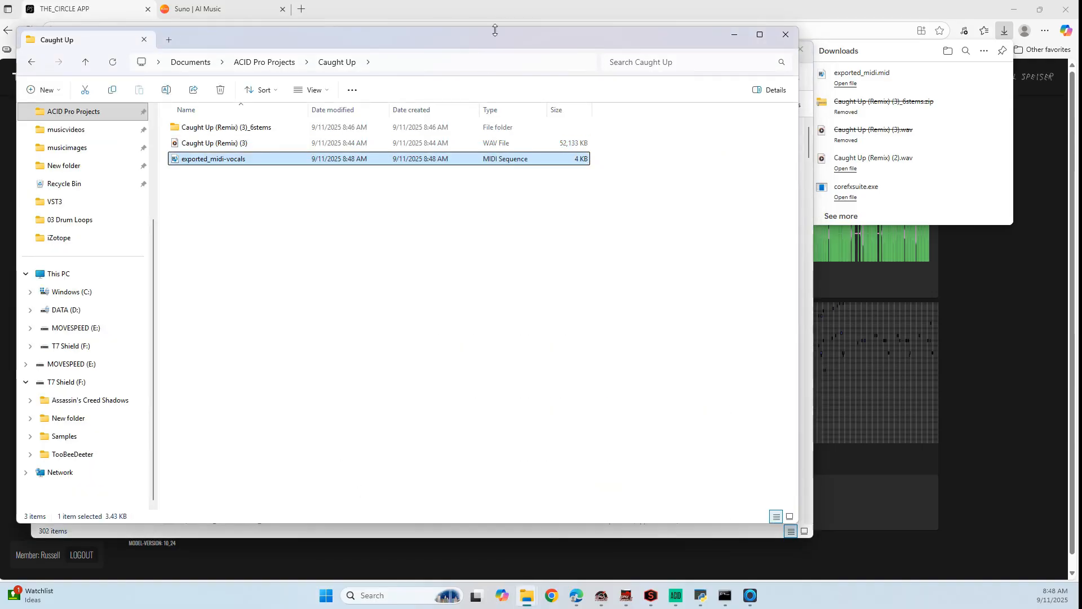
{"action": "left_click", "coordinate": [510, 12]}
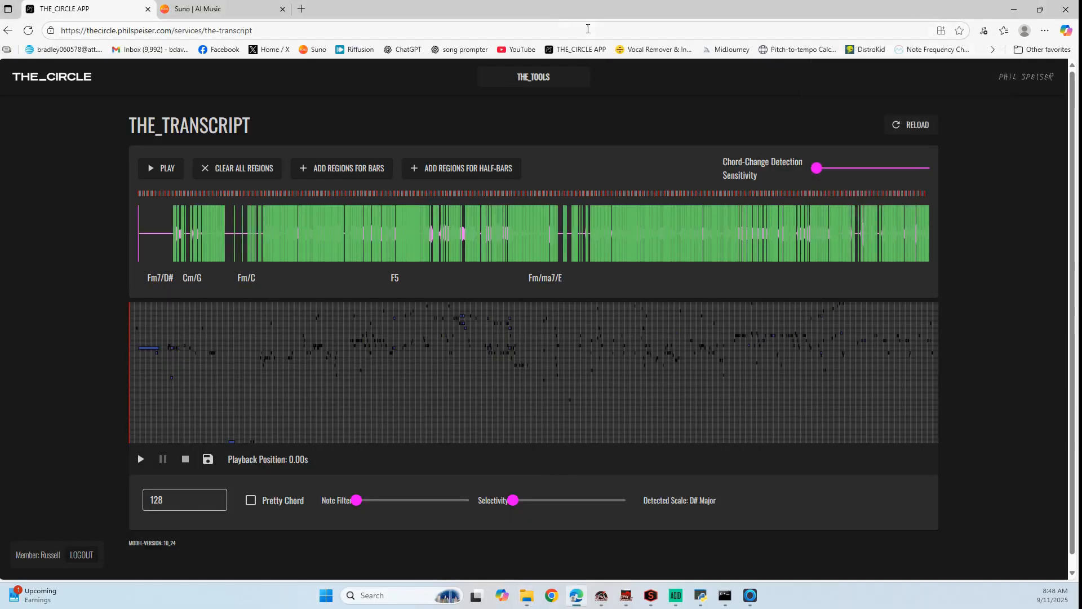
Reload THE_TRANSCRIPT, load the bass stem WAV with the BPM set to 128, and transcribe it to MIDI
{"action": "left_click", "coordinate": [934, 122]}
{"action": "left_click", "coordinate": [266, 198]}
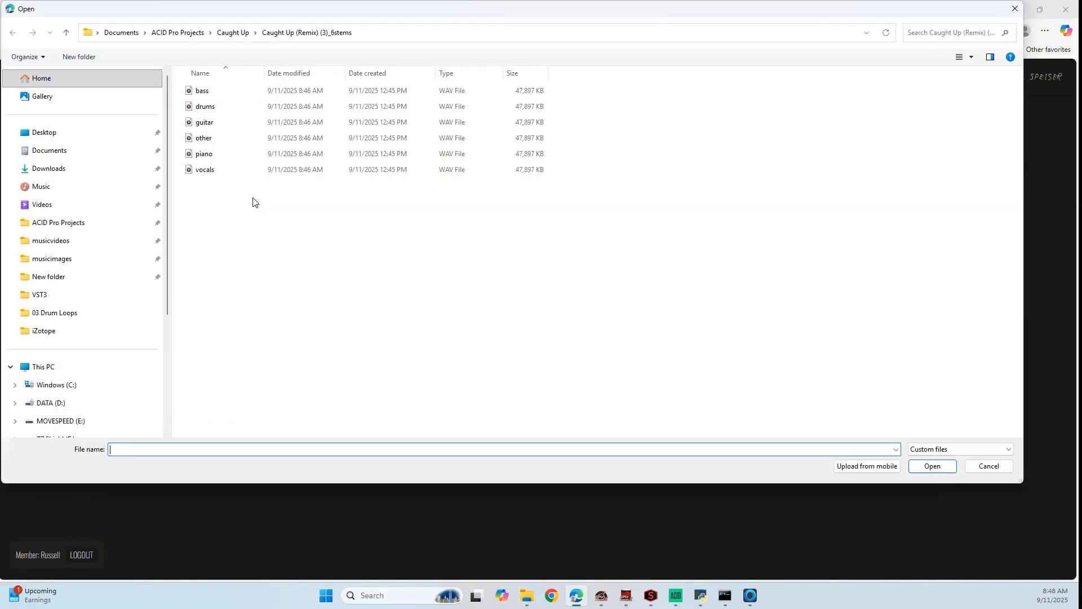
{"action": "left_click", "coordinate": [203, 93]}
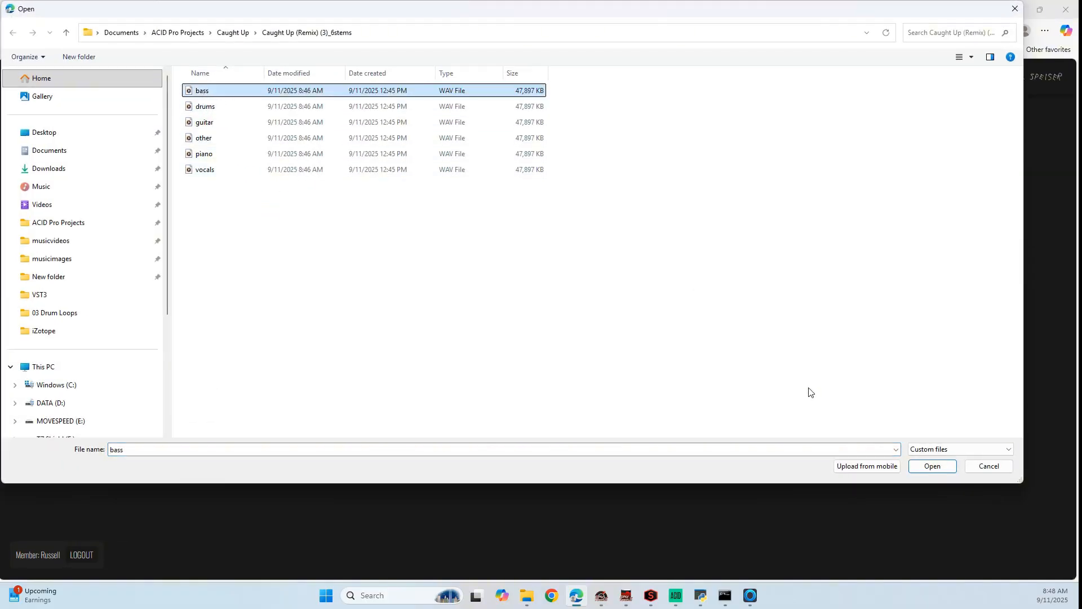
{"action": "left_click", "coordinate": [933, 468]}
{"action": "left_click", "coordinate": [339, 204]}
{"action": "type", "text": "128"}
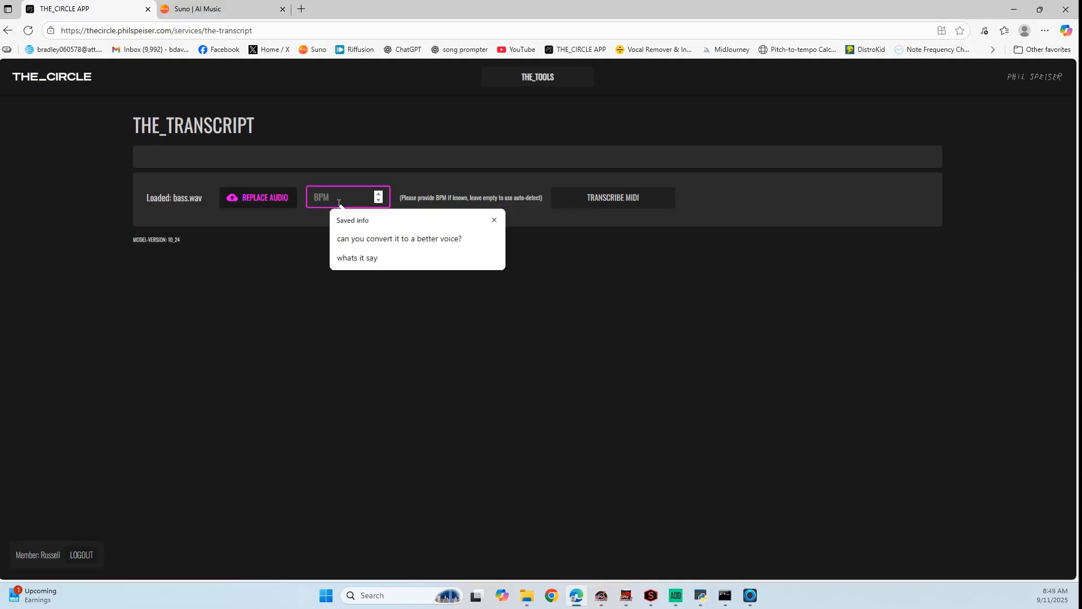
{"action": "left_click", "coordinate": [605, 199]}
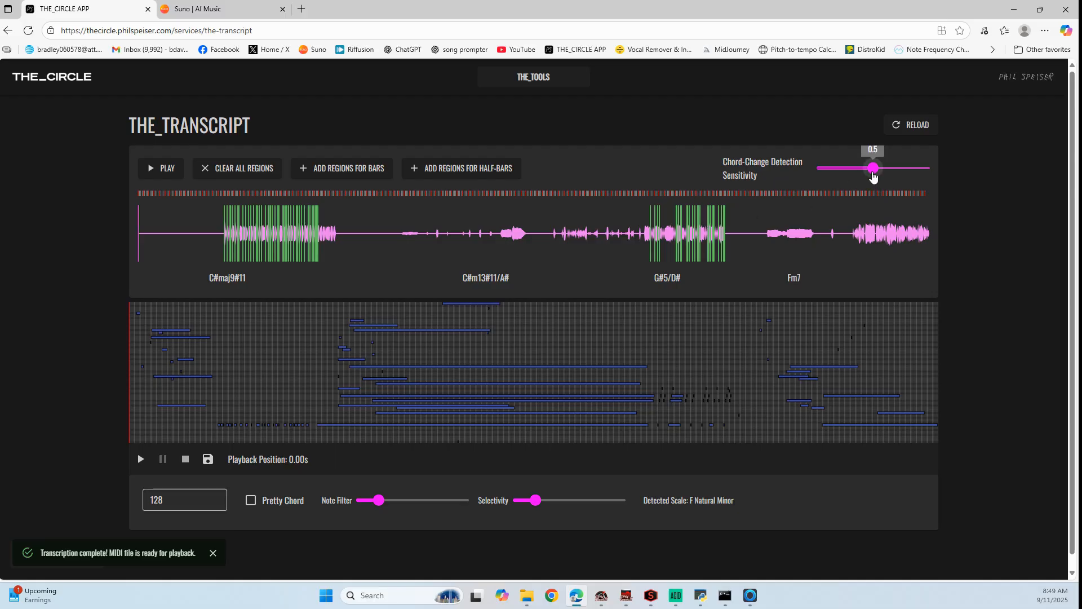
Reduce Chord-Change Detection Sensitivity, Selectivity and Note Filter to their minimums for the bass transcription
{"action": "left_click_drag", "start_coordinate": [873, 168], "coordinate": [817, 170]}
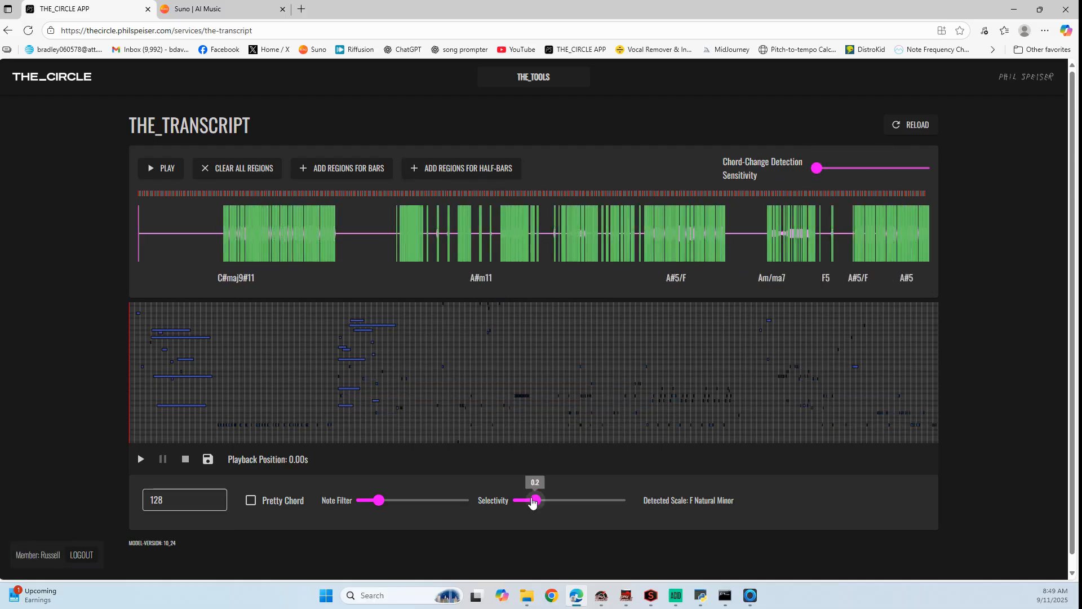
{"action": "left_click_drag", "start_coordinate": [484, 496], "coordinate": [316, 500]}
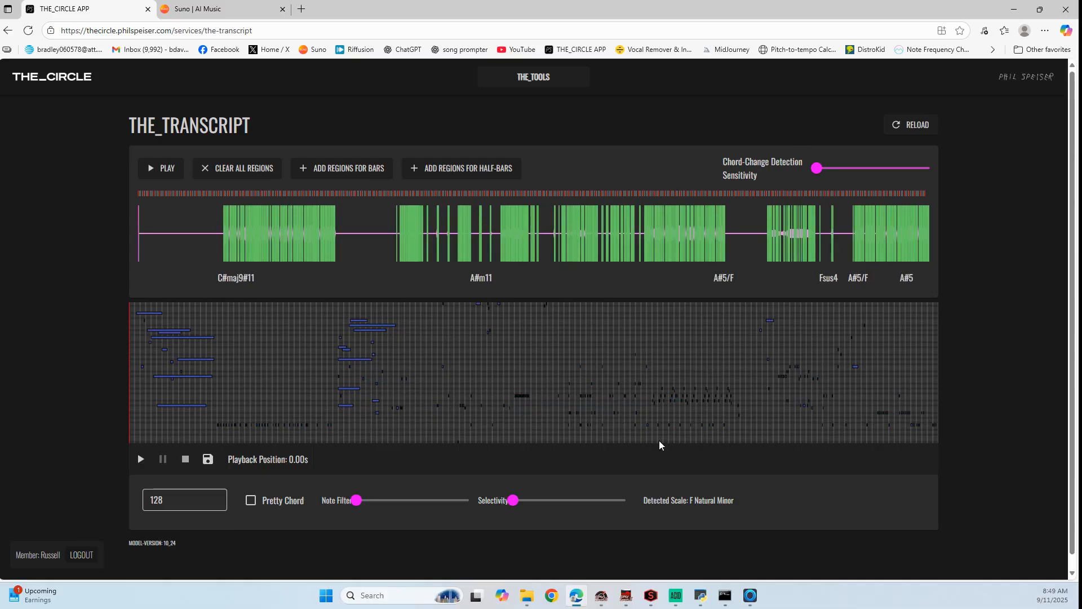
{"action": "mouse_move", "coordinate": [572, 508]}
{"action": "left_mouse_down"}
{"action": "mouse_move", "coordinate": [587, 506]}
{"action": "mouse_move", "coordinate": [563, 502]}
{"action": "left_mouse_up"}
{"action": "left_click_drag", "start_coordinate": [363, 507], "coordinate": [375, 507]}
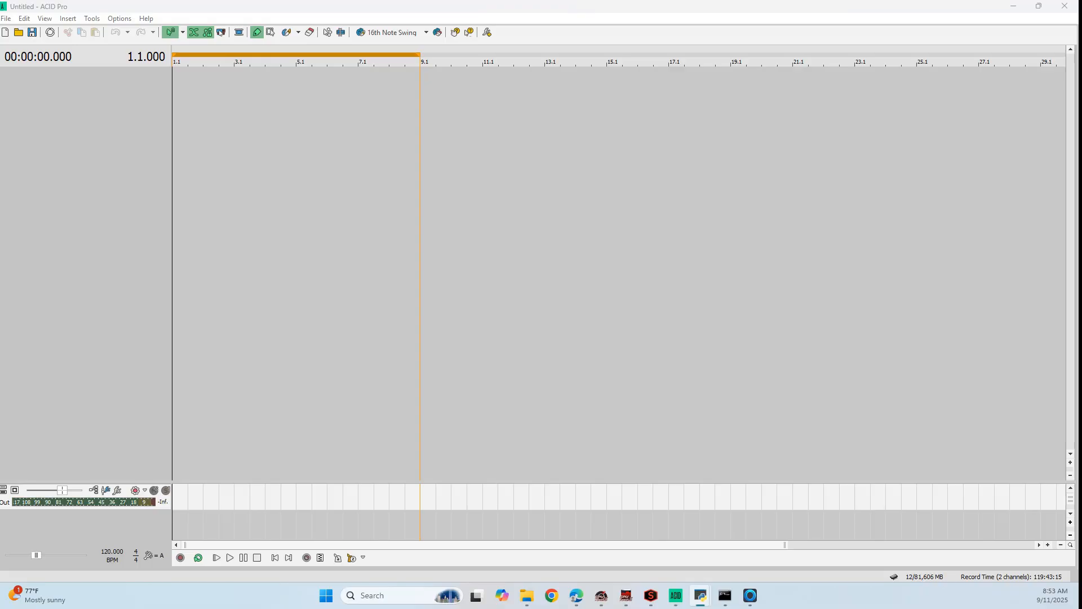
In the untitled ACID Pro project, set the tempo to 128 BPM
{"action": "left_click", "coordinate": [527, 596]}
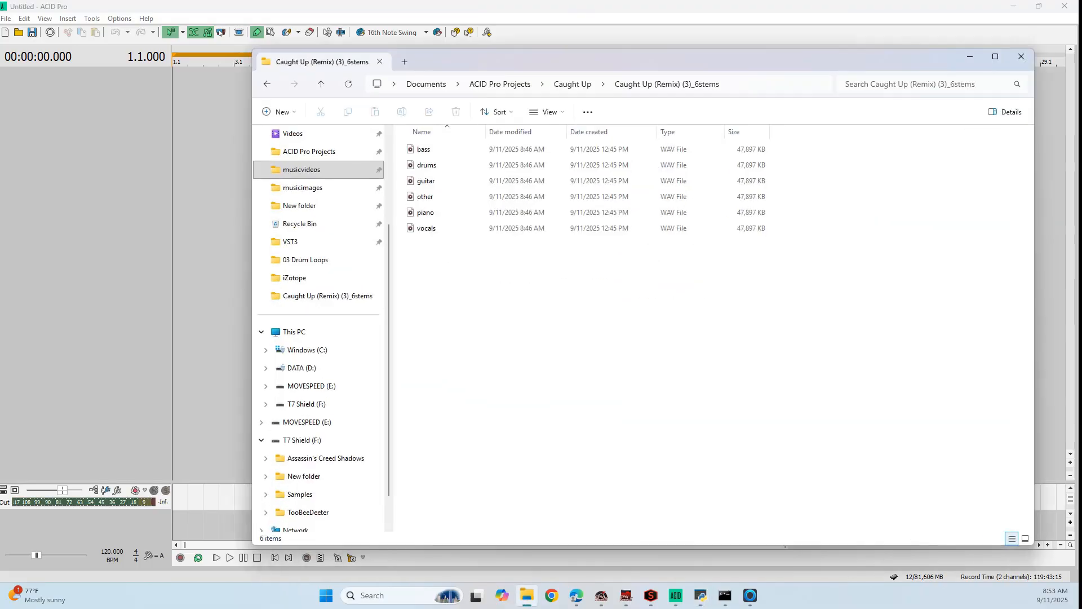
{"action": "left_click", "coordinate": [106, 557]}
{"action": "double_click", "coordinate": [114, 552]}
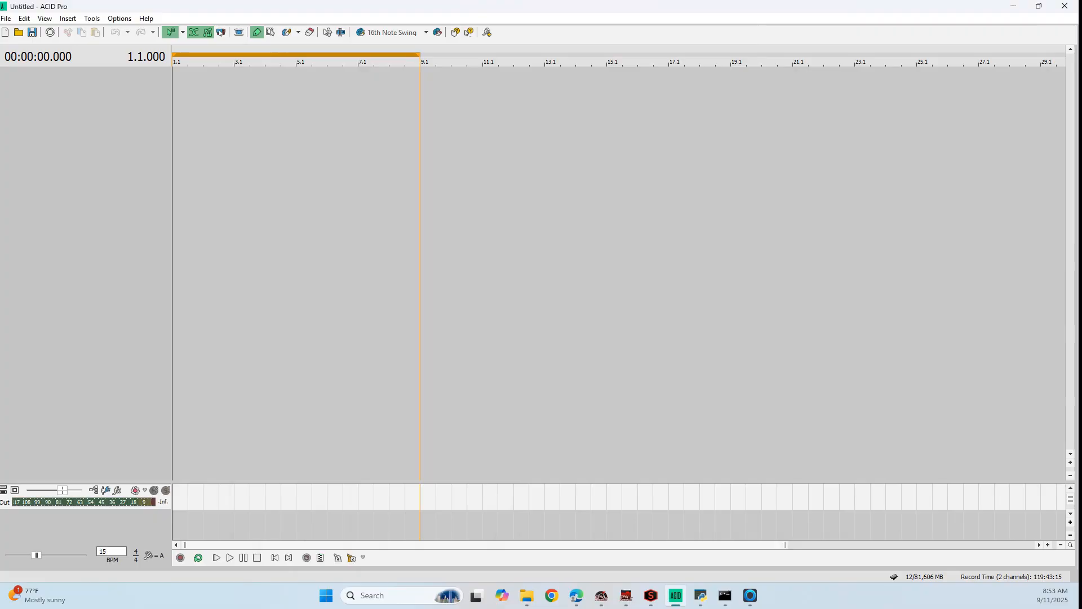
{"action": "type", "text": "128"}
{"action": "key", "text": "Return"}
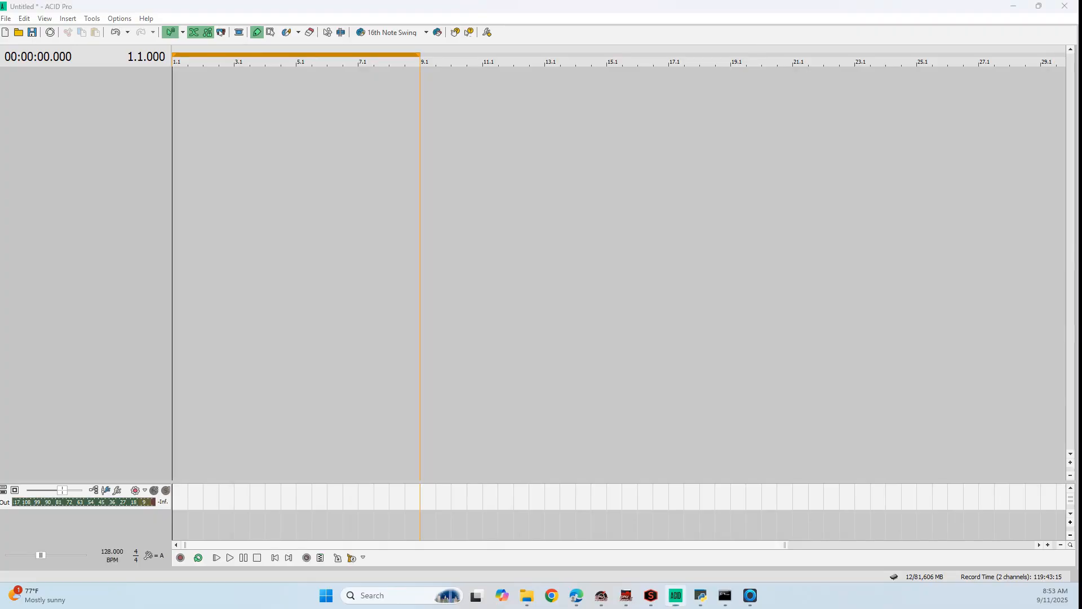
Add all six stem WAVs from the Caught Up (Remix) (3)_6stems folder to the ACID Pro project as separate tracks
{"action": "key", "text": "alt+Tab"}
{"action": "left_click_drag", "start_coordinate": [456, 282], "coordinate": [414, 152]}
{"action": "left_click_drag", "start_coordinate": [178, 88], "coordinate": [177, 89]}
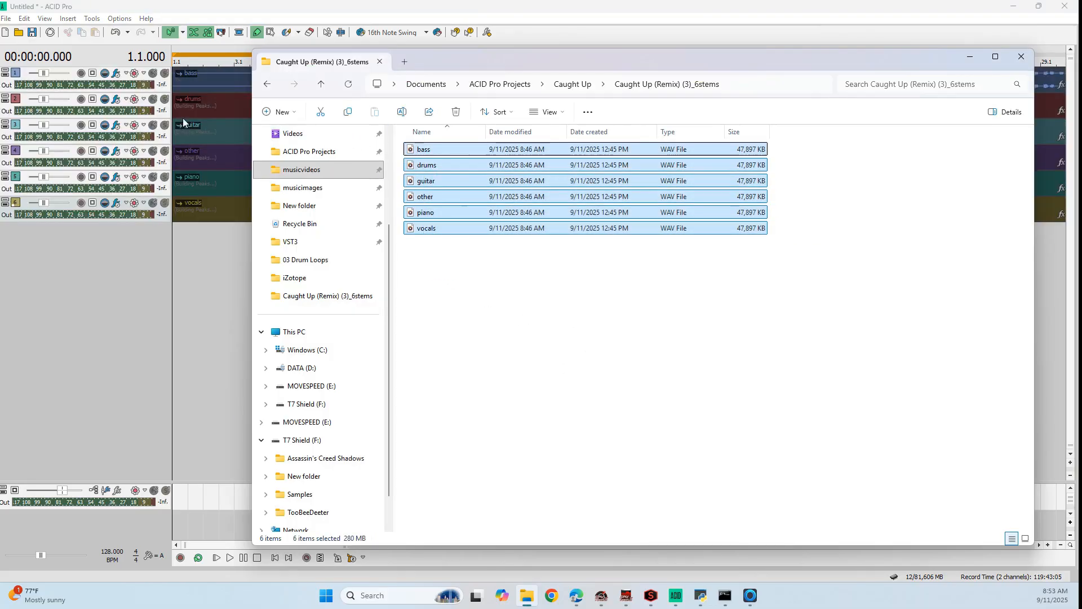
{"action": "left_click", "coordinate": [971, 57]}
Play the stems from about measure 17, where the drums come in
{"action": "scroll", "coordinate": [435, 282], "scroll_direction": "down", "scroll_amount": 4}
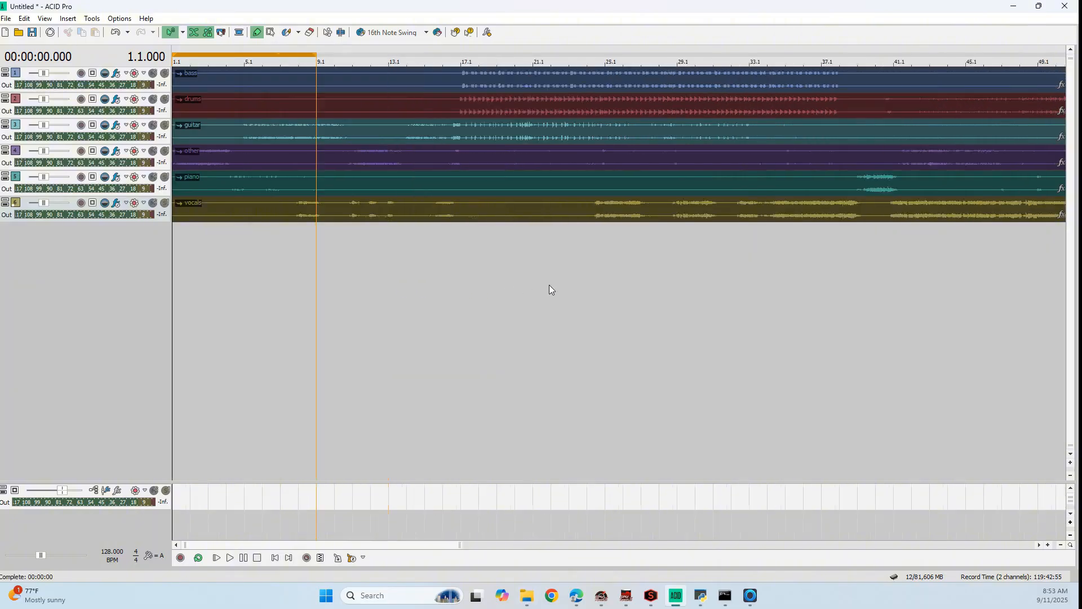
{"action": "left_click", "coordinate": [388, 47]}
{"action": "key", "text": "space"}
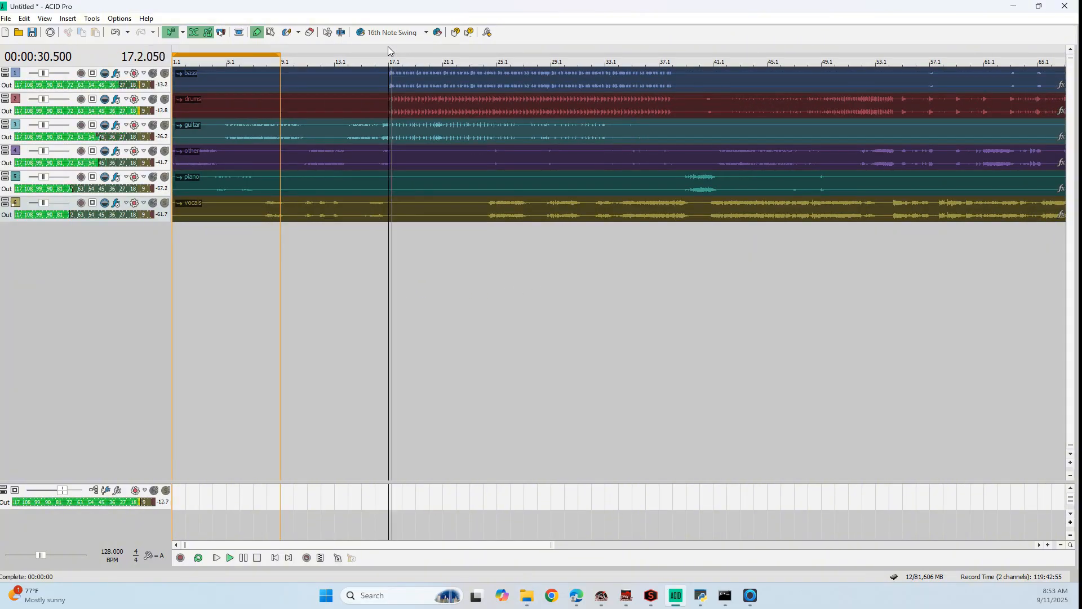
Increase the height of the bass and drums tracks to enlarge their waveforms
{"action": "scroll", "coordinate": [394, 73], "scroll_direction": "up", "scroll_amount": 8}
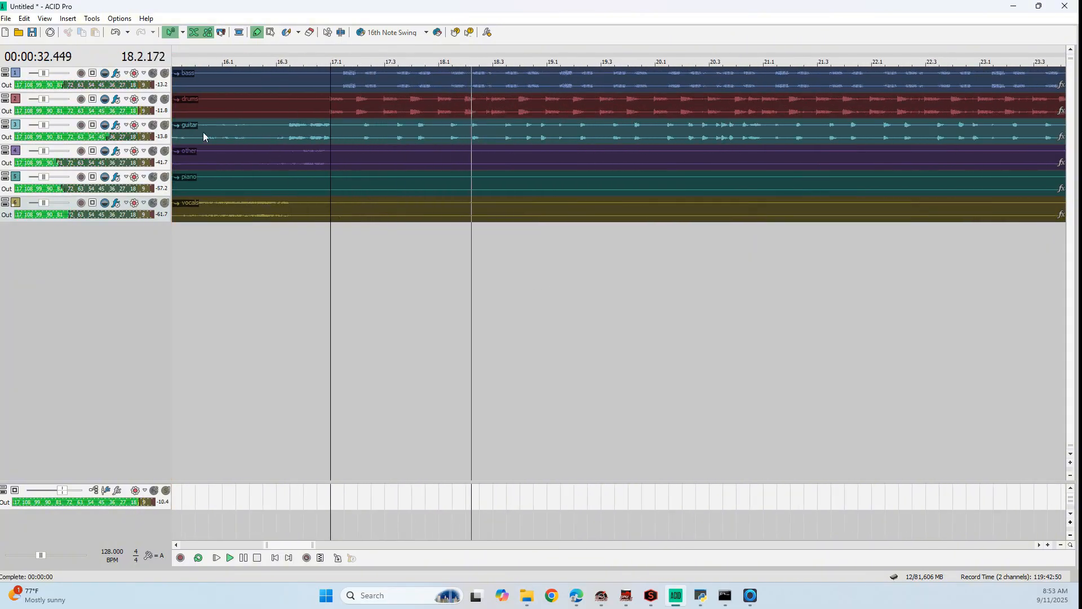
{"action": "left_click", "coordinate": [131, 91]}
{"action": "left_click_drag", "start_coordinate": [131, 91], "coordinate": [120, 203]}
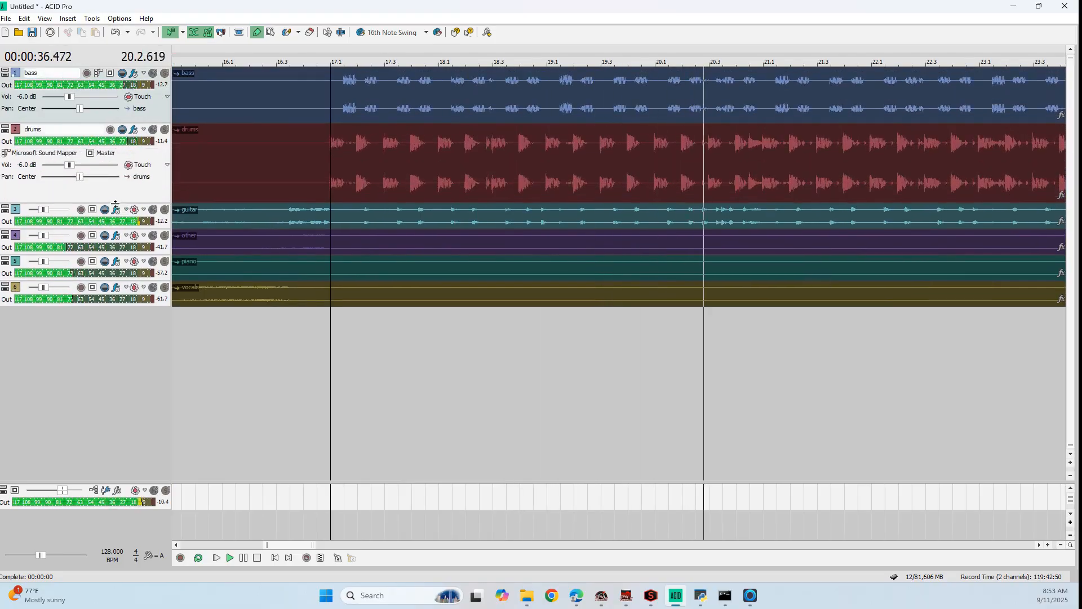
Select all six stem events and shift them together so the first drum hit lands on 17.1.000
{"action": "scroll", "coordinate": [362, 156], "scroll_direction": "up", "scroll_amount": 5}
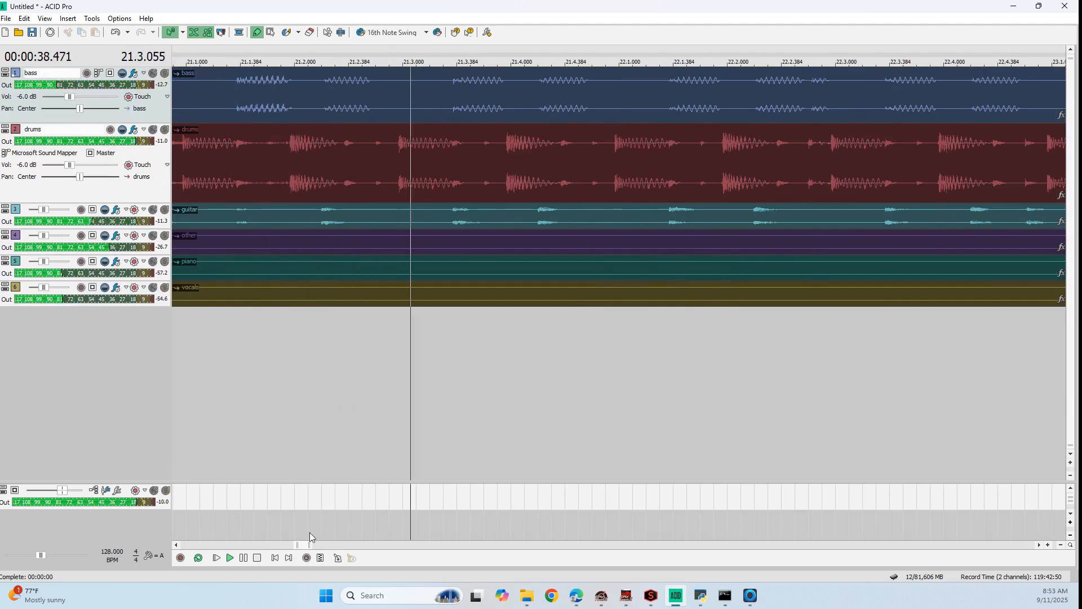
{"action": "left_click_drag", "start_coordinate": [303, 545], "coordinate": [278, 550]}
{"action": "left_click", "coordinate": [459, 89]}
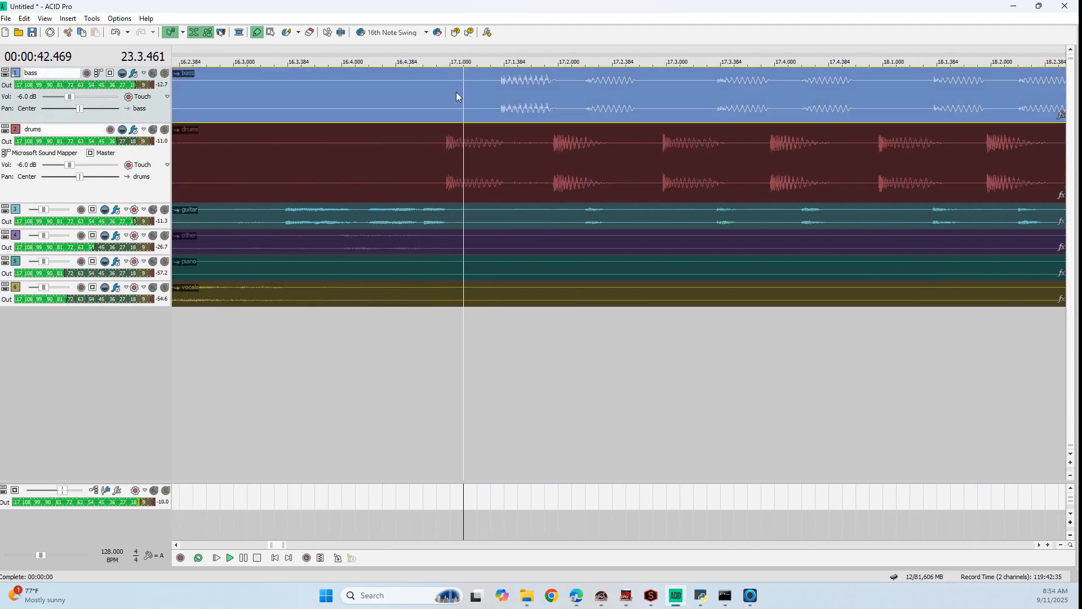
{"action": "key", "text": "ctrl+a"}
{"action": "scroll", "coordinate": [446, 135], "scroll_direction": "up", "scroll_amount": 8}
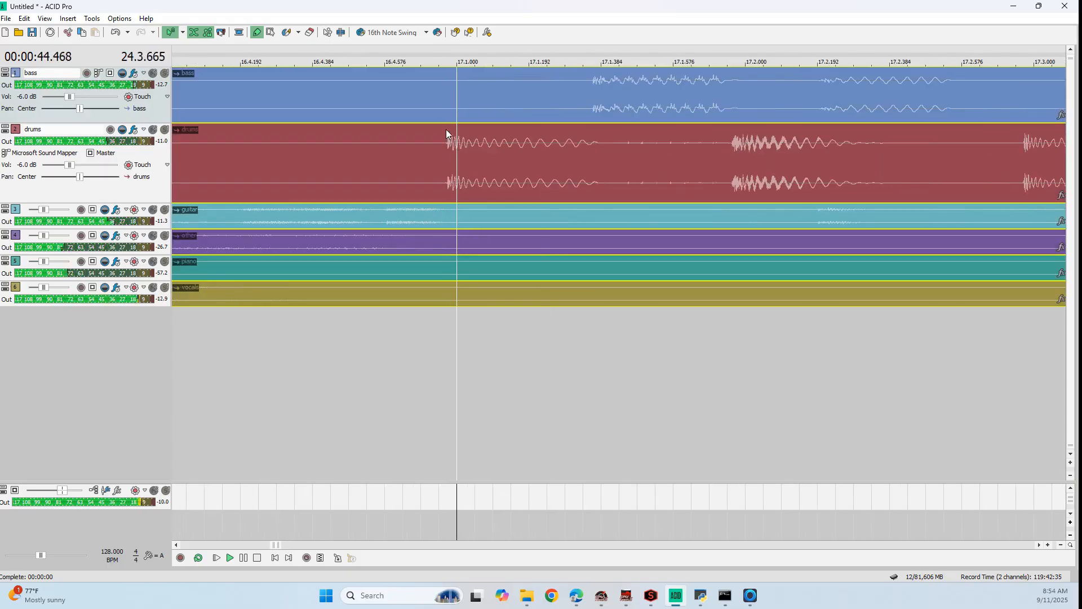
{"action": "left_click_drag", "start_coordinate": [444, 162], "coordinate": [550, 220]}
{"action": "scroll", "coordinate": [550, 224], "scroll_direction": "down", "scroll_amount": 8}
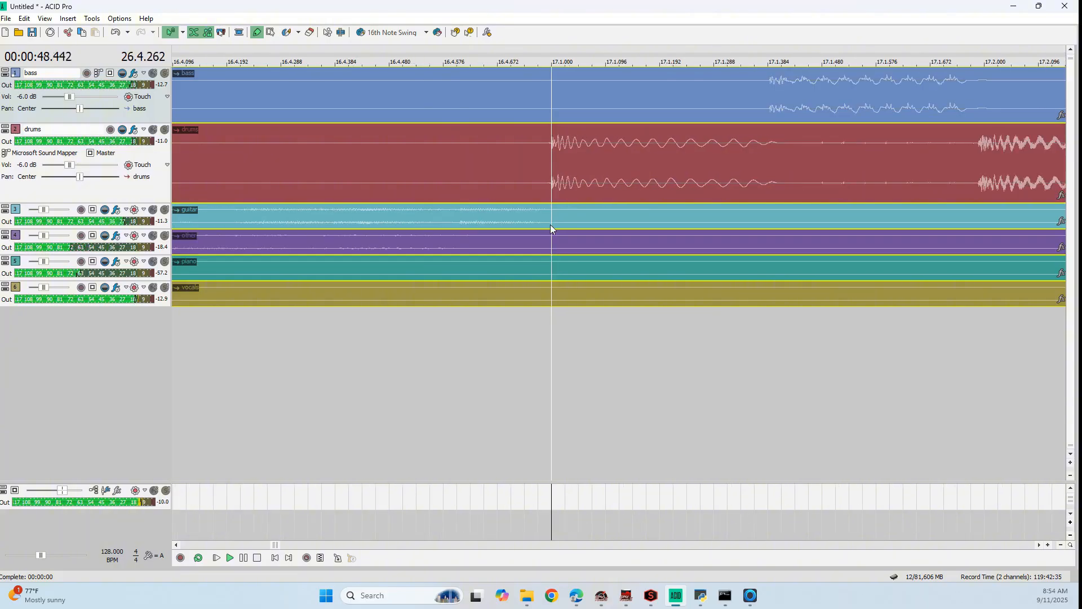
Set a loop region from measure 17.1 to measure 20.1 around the first drum and bass hits
{"action": "scroll", "coordinate": [548, 230], "scroll_direction": "down", "scroll_amount": 2}
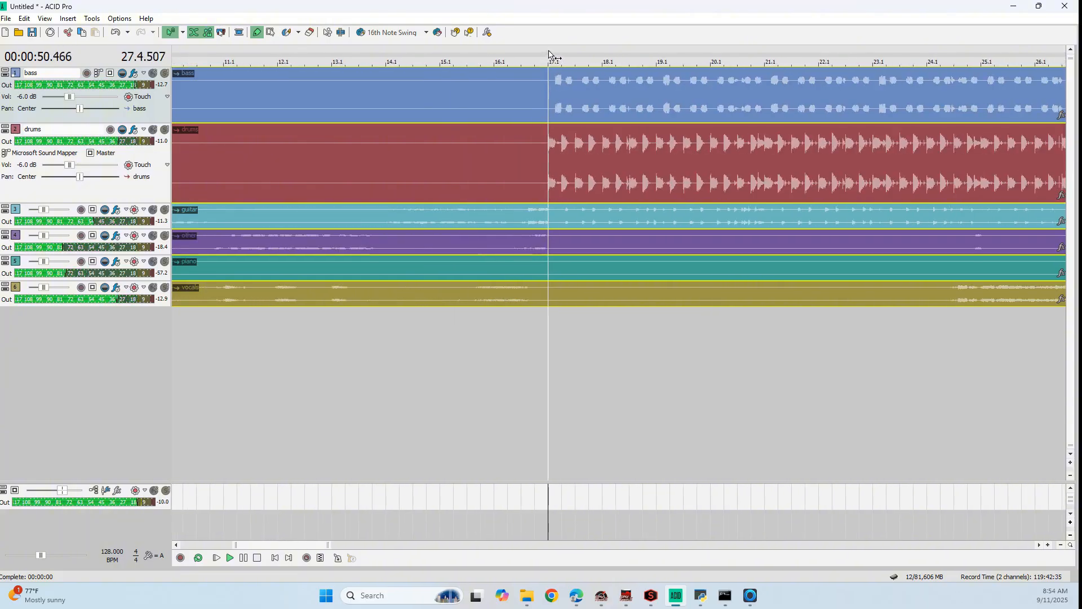
{"action": "left_click_drag", "start_coordinate": [550, 55], "coordinate": [657, 57]}
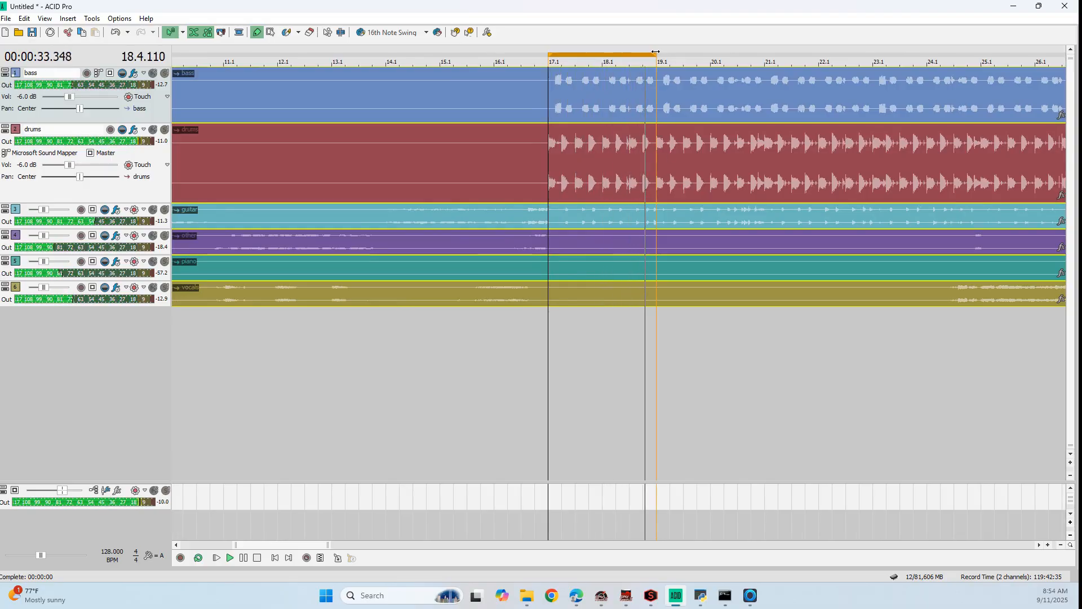
{"action": "left_click_drag", "start_coordinate": [656, 52], "coordinate": [710, 54]}
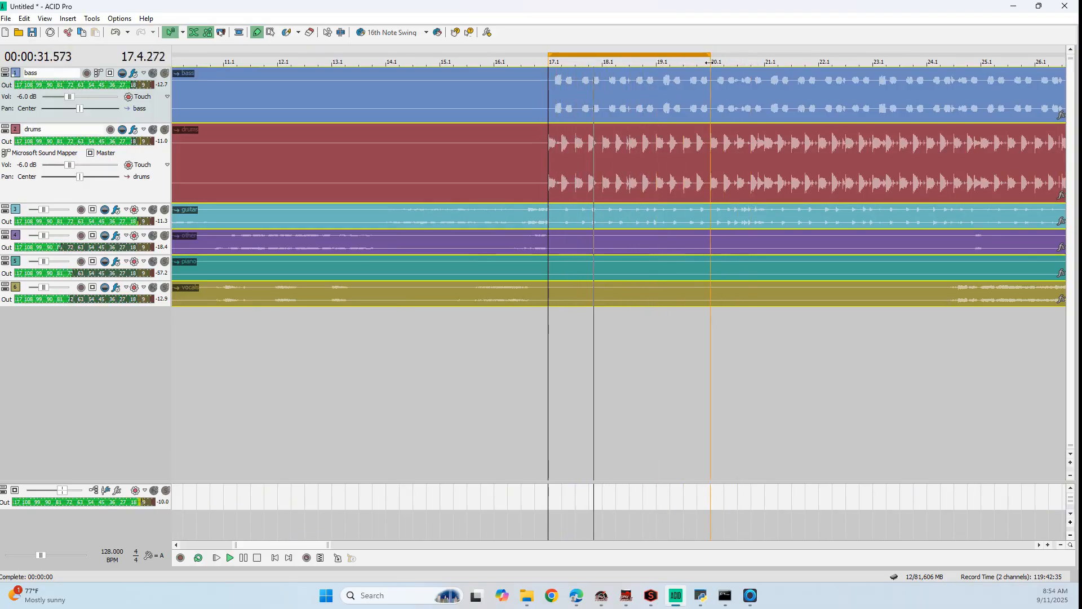
Add exported_midi-bass from the Caught Up folder to the project as a new track below the vocals and start playback
{"action": "left_click", "coordinate": [527, 595]}
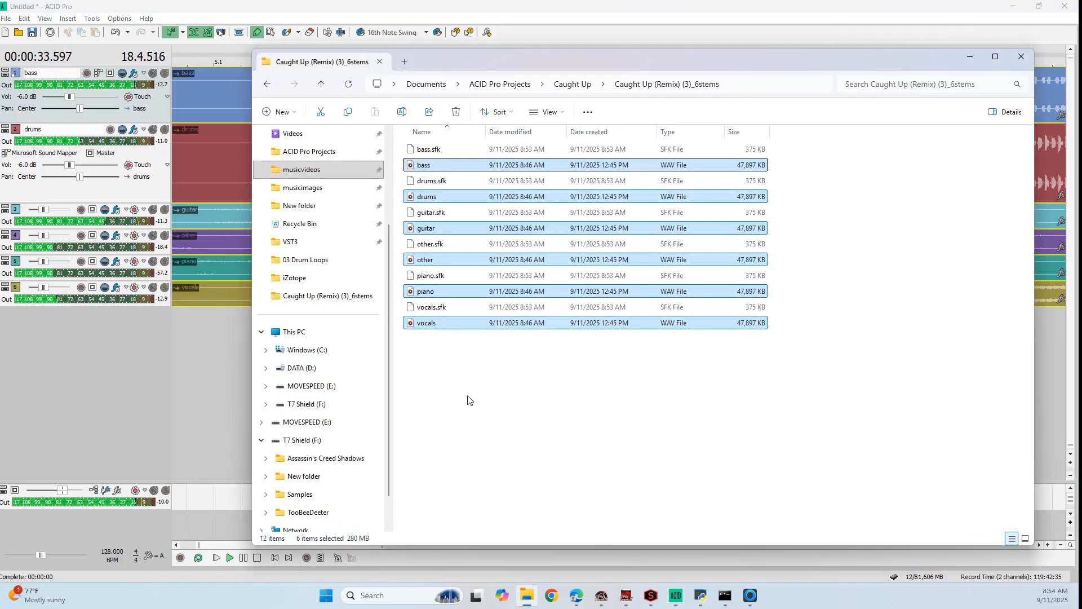
{"action": "left_click", "coordinate": [573, 84]}
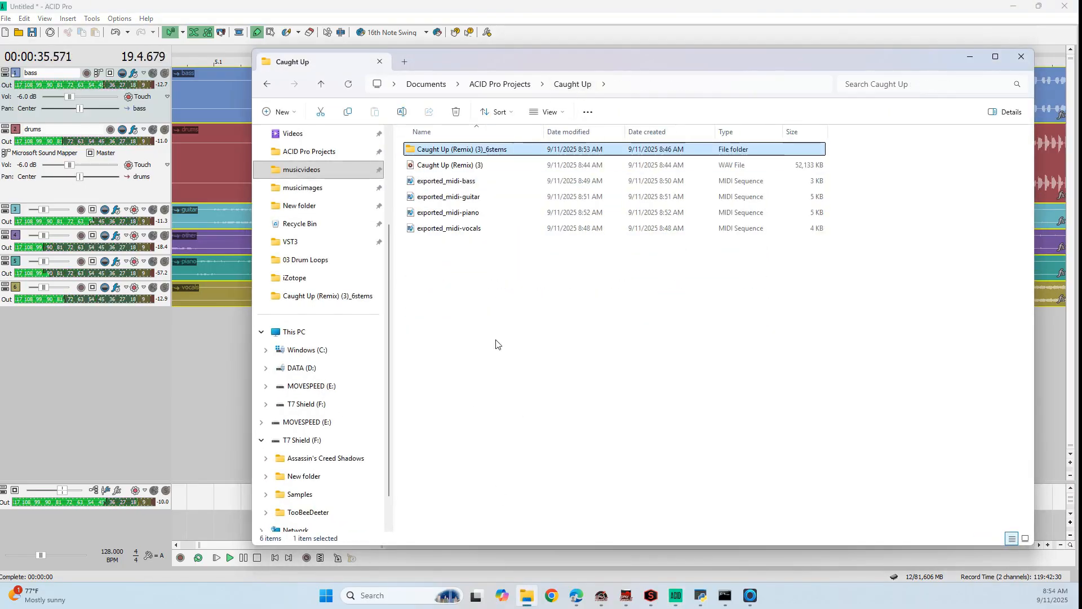
{"action": "left_click_drag", "start_coordinate": [429, 181], "coordinate": [173, 323]}
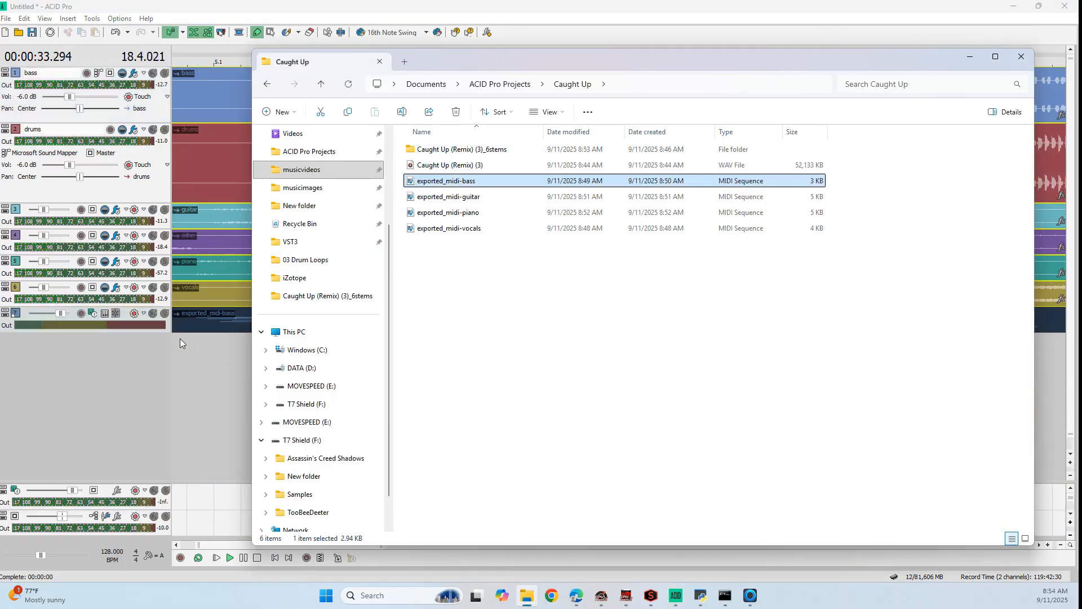
{"action": "left_click", "coordinate": [217, 403]}
{"action": "key", "text": "space"}
Move the exported_midi-bass event to the start of the timeline at 1.1 and increase its track height
{"action": "scroll", "coordinate": [219, 403], "scroll_direction": "down", "scroll_amount": 3}
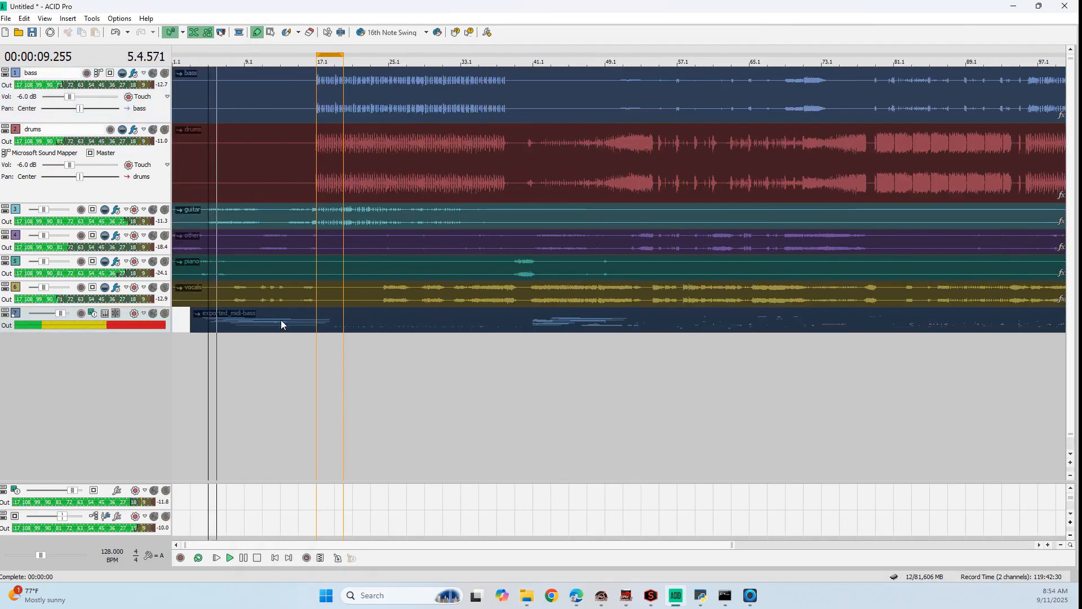
{"action": "left_click_drag", "start_coordinate": [281, 324], "coordinate": [186, 400]}
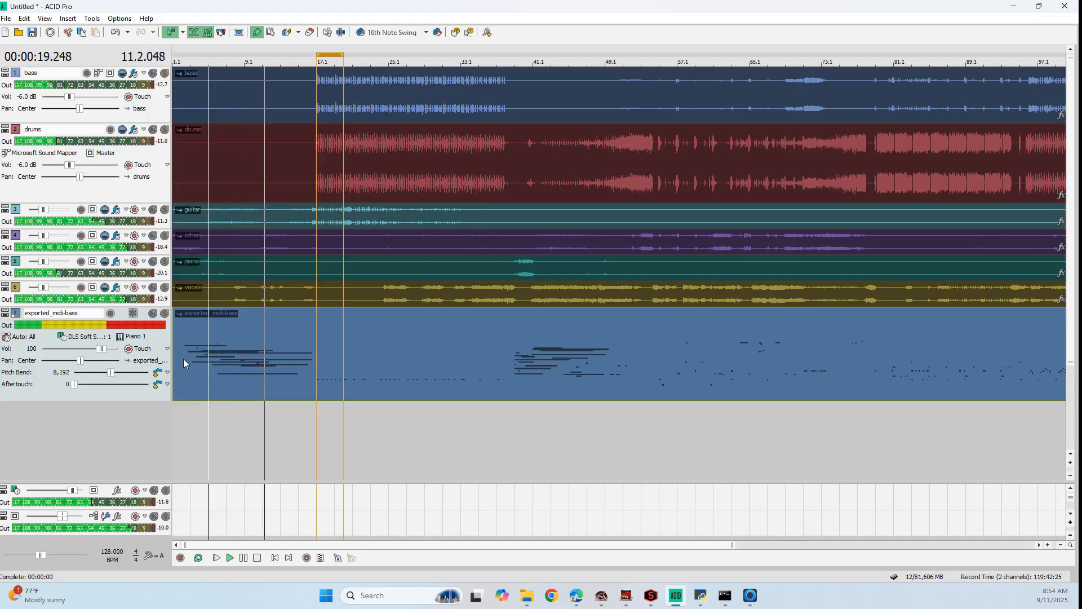
{"action": "scroll", "coordinate": [321, 359], "scroll_direction": "up", "scroll_amount": 5}
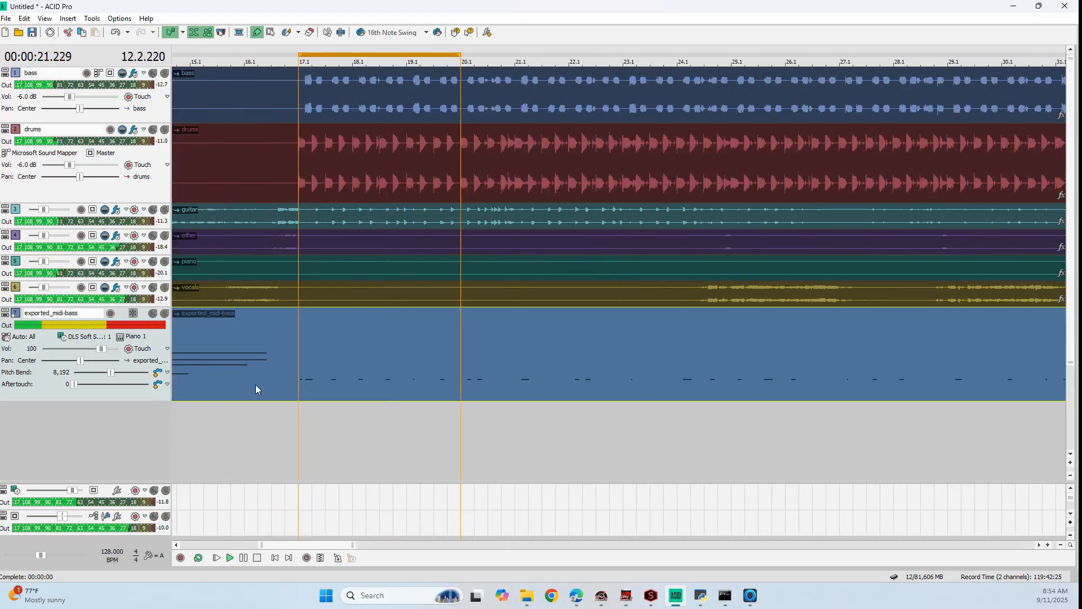
Enable inline MIDI editing for the exported_midi-bass event and enlarge its track until the low notes down to C1 show
{"action": "right_click", "coordinate": [208, 375]}
{"action": "right_click", "coordinate": [217, 353]}
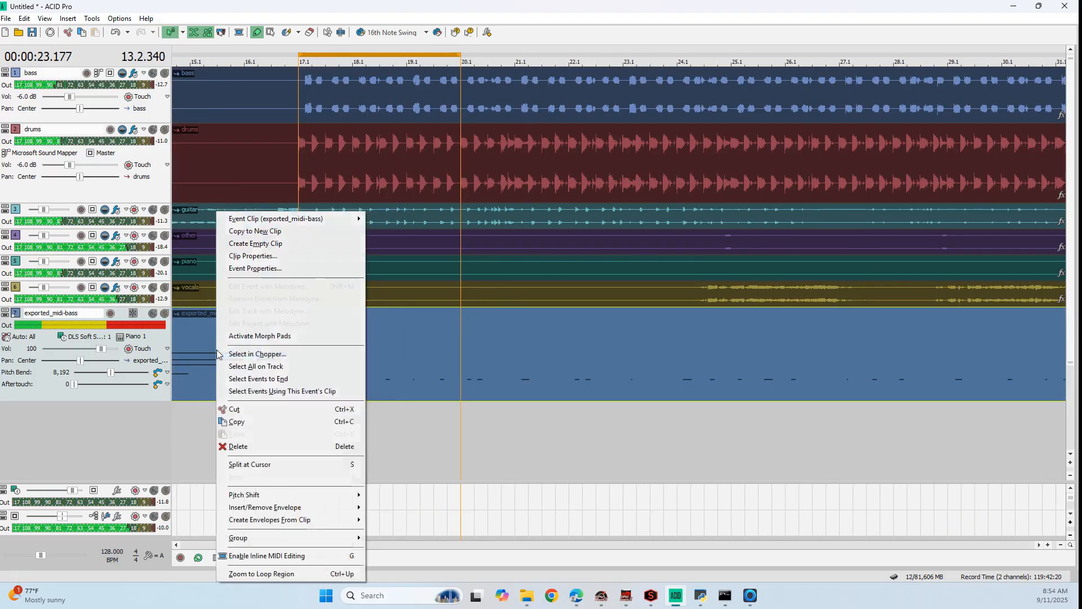
{"action": "left_click", "coordinate": [265, 555]}
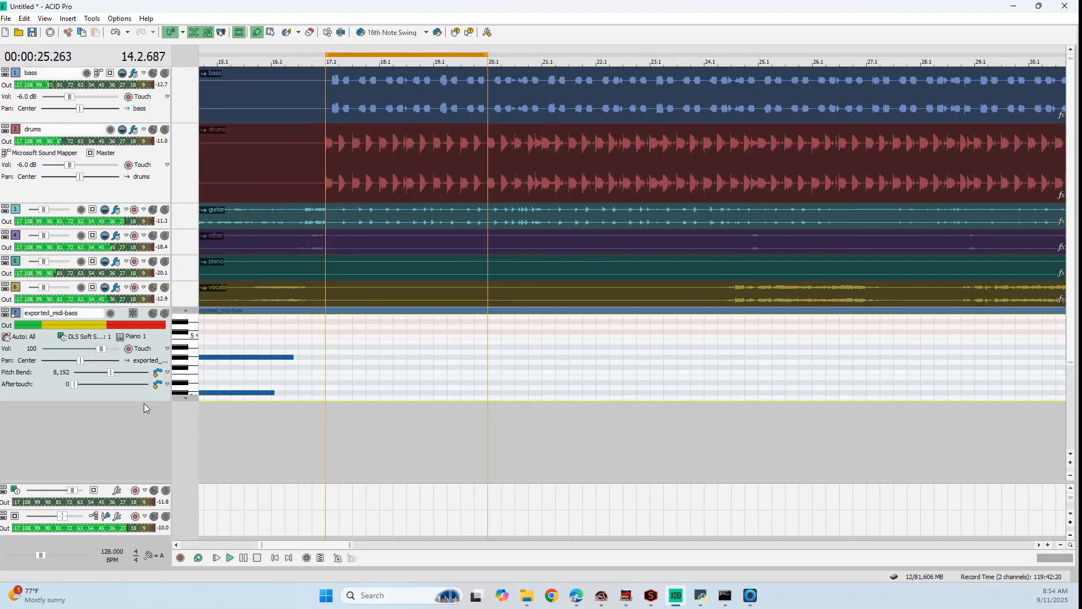
{"action": "left_click_drag", "start_coordinate": [144, 402], "coordinate": [145, 464]}
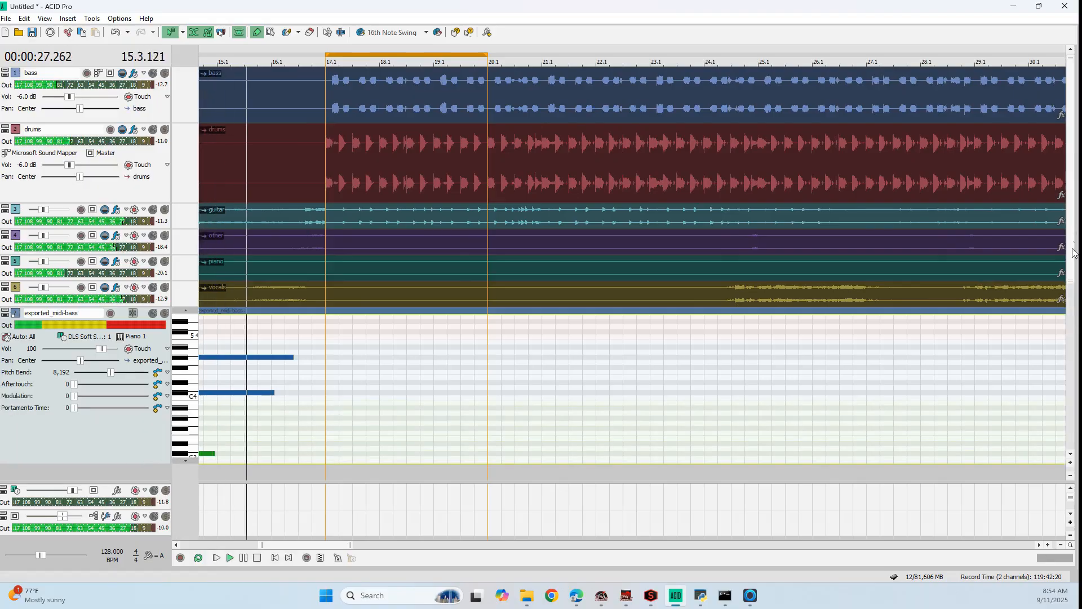
{"action": "left_click_drag", "start_coordinate": [1073, 253], "coordinate": [1069, 341]}
{"action": "left_click_drag", "start_coordinate": [152, 276], "coordinate": [164, 400]}
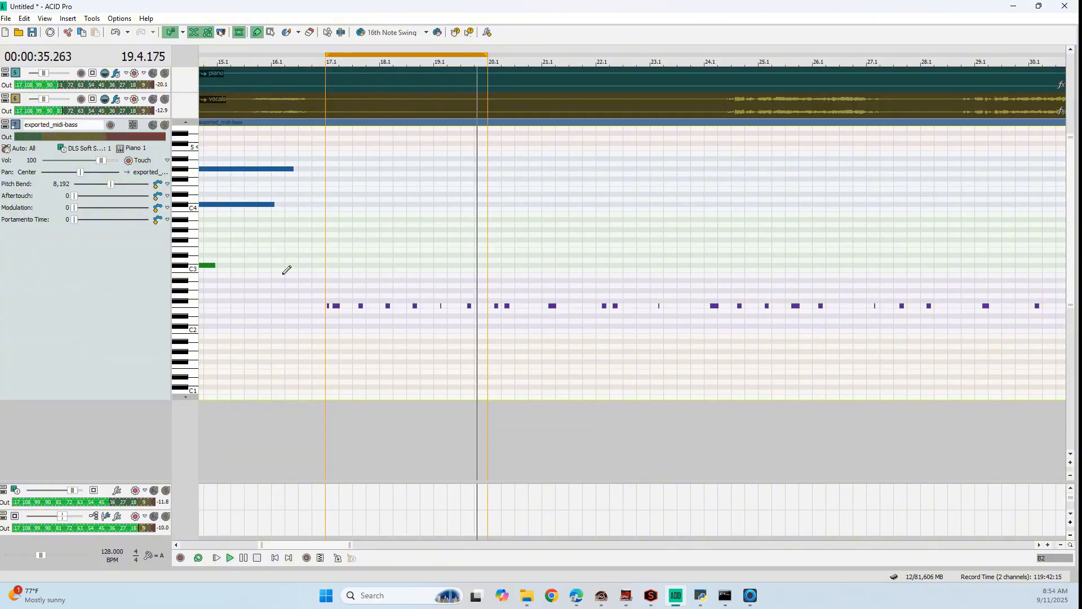
Trim the start of the exported_midi-bass event to 17.1, where the bass line begins, and play the loop
{"action": "scroll", "coordinate": [279, 275], "scroll_direction": "down", "scroll_amount": 5}
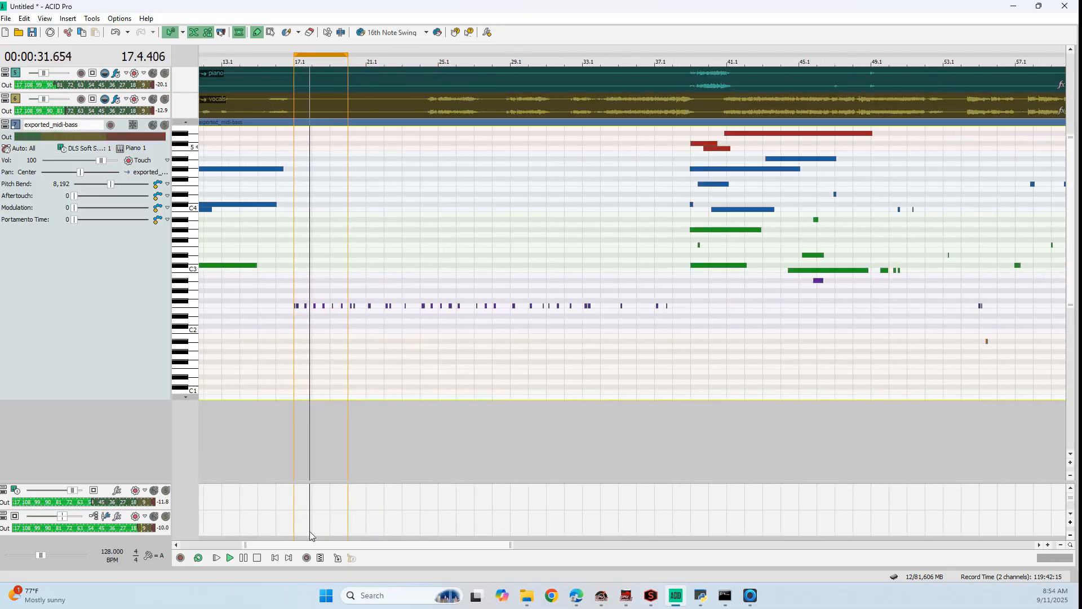
{"action": "scroll", "coordinate": [299, 270], "scroll_direction": "left", "scroll_amount": 5}
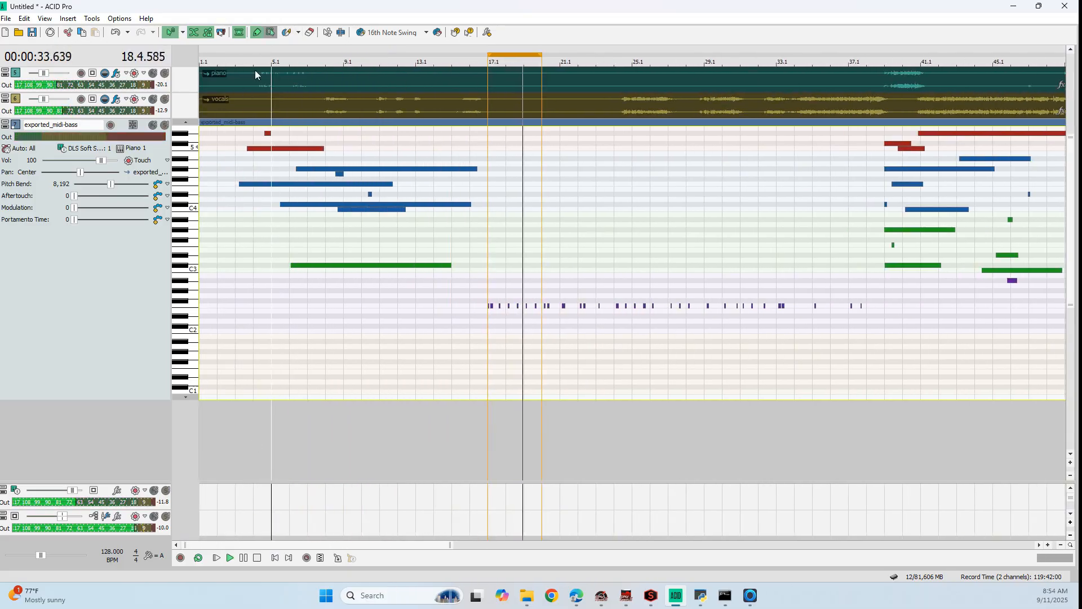
{"action": "left_click_drag", "start_coordinate": [201, 138], "coordinate": [472, 139]}
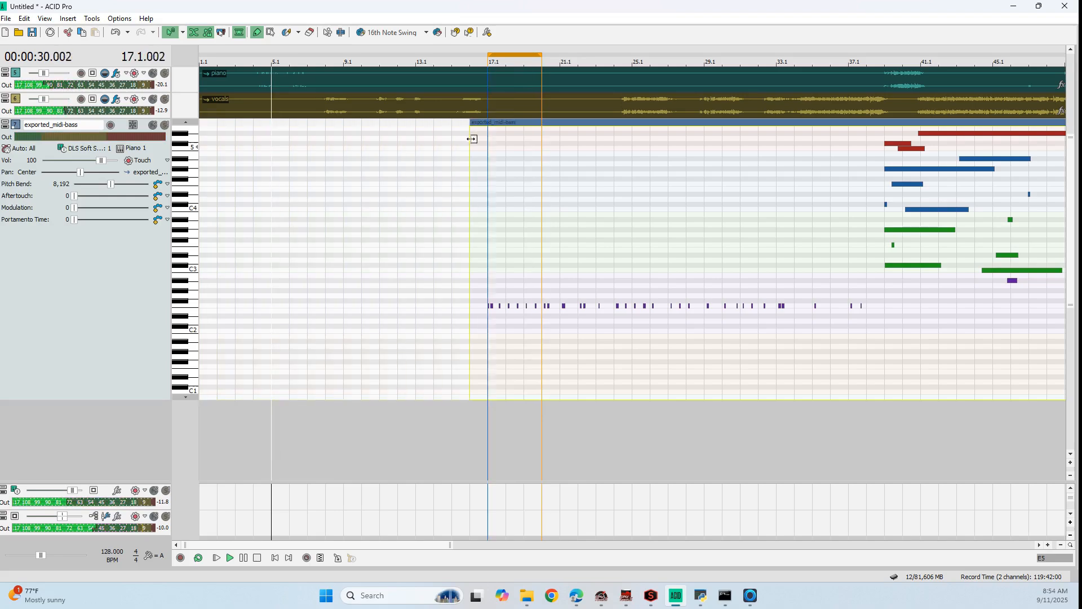
{"action": "key", "text": "space"}
{"action": "scroll", "coordinate": [480, 278], "scroll_direction": "up", "scroll_amount": 10}
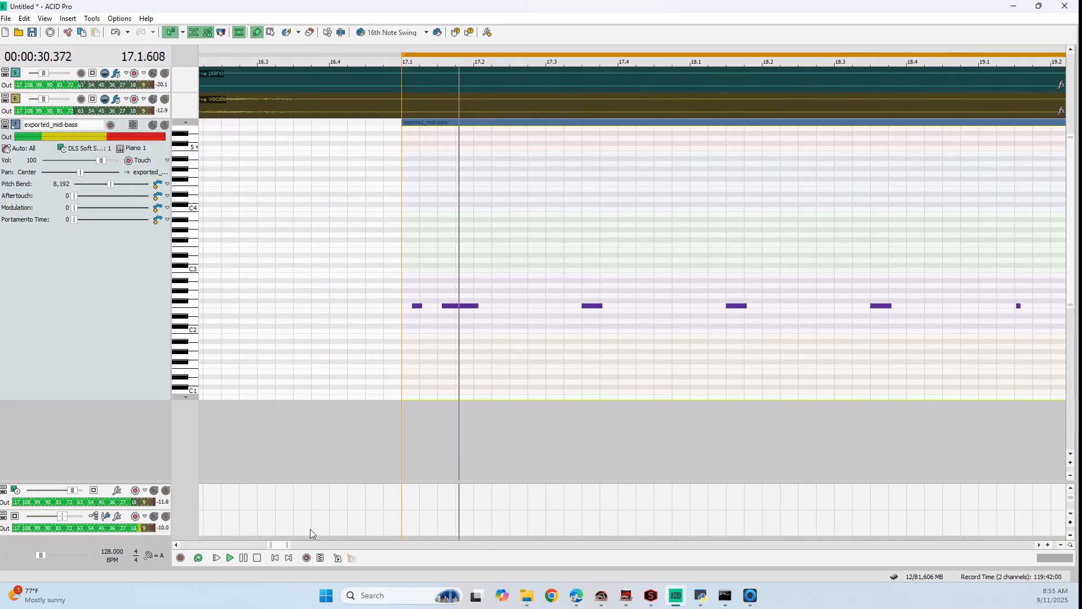
{"action": "scroll", "coordinate": [334, 467], "scroll_direction": "down", "scroll_amount": 1}
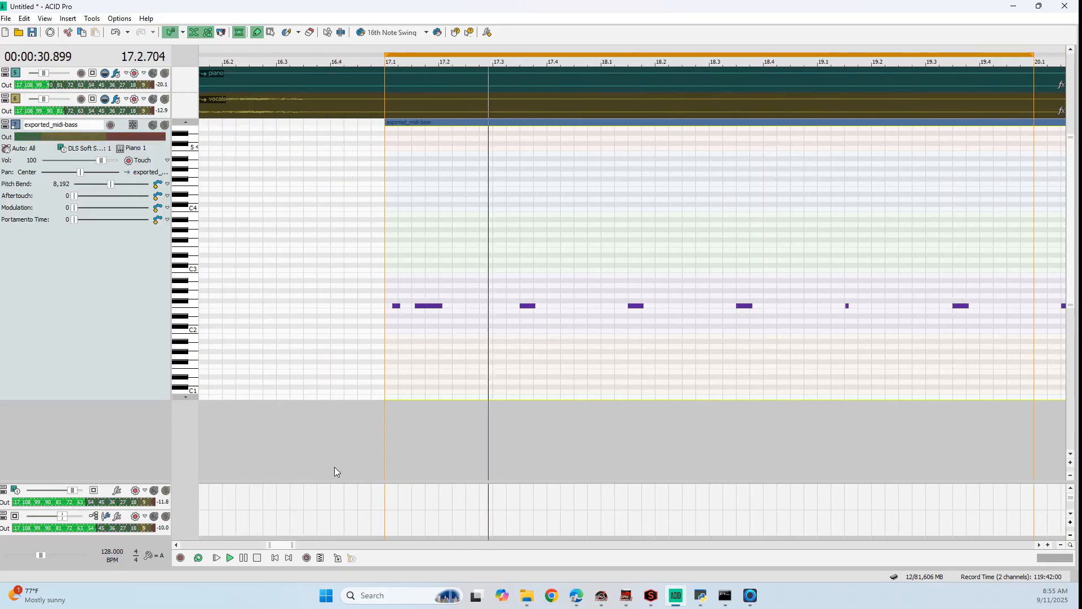
Save the project as Caught Up in the Caught Up folder inside ACID Pro Projects
{"action": "left_click", "coordinate": [34, 31]}
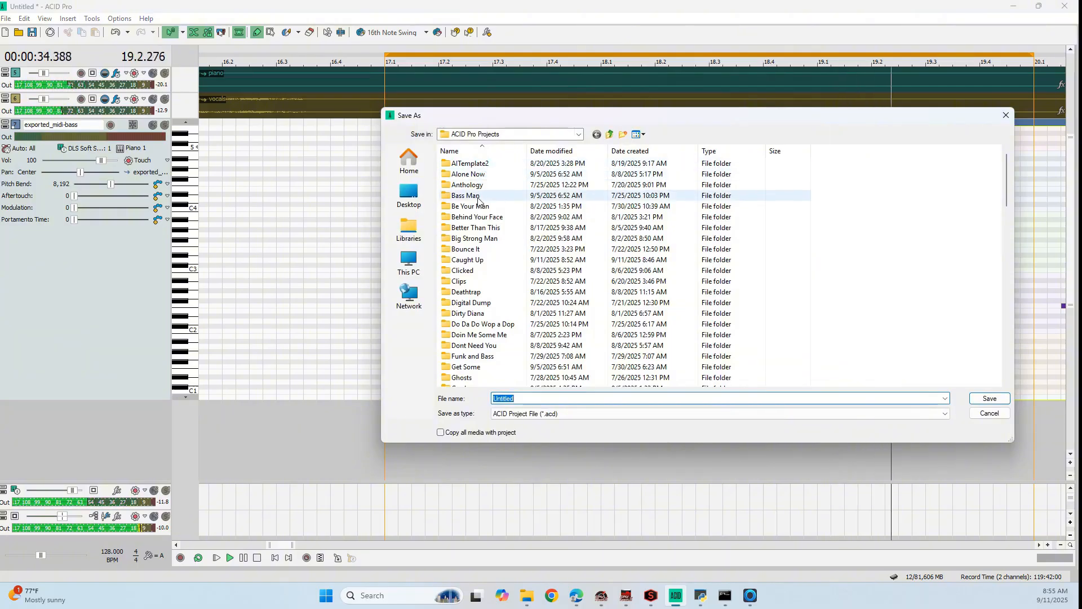
{"action": "double_click", "coordinate": [478, 260]}
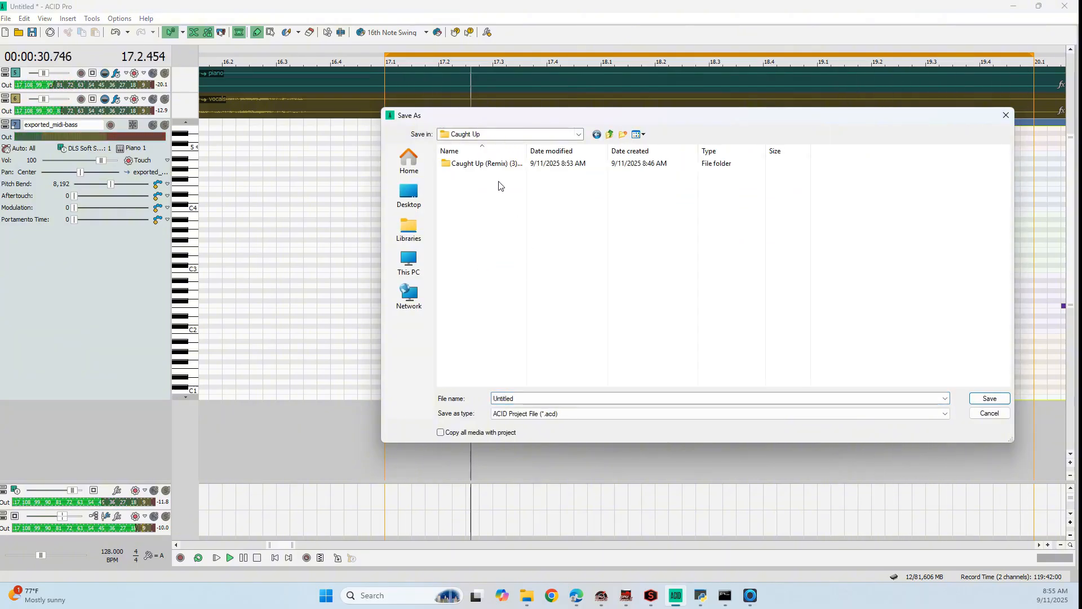
{"action": "double_click", "coordinate": [504, 399]}
{"action": "type", "text": "Ca"}
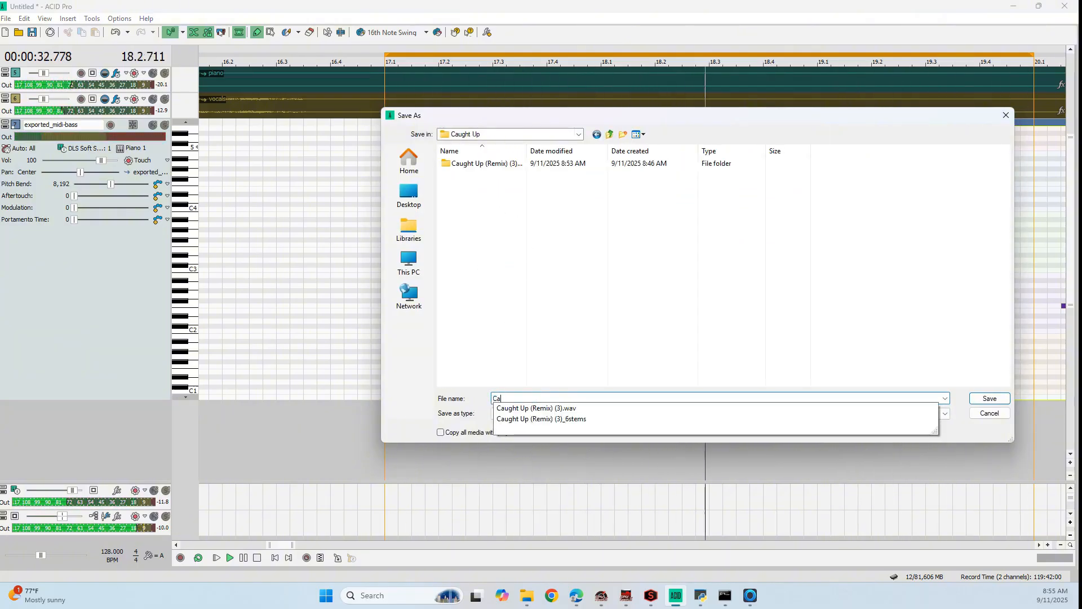
{"action": "type", "text": "ught Up"}
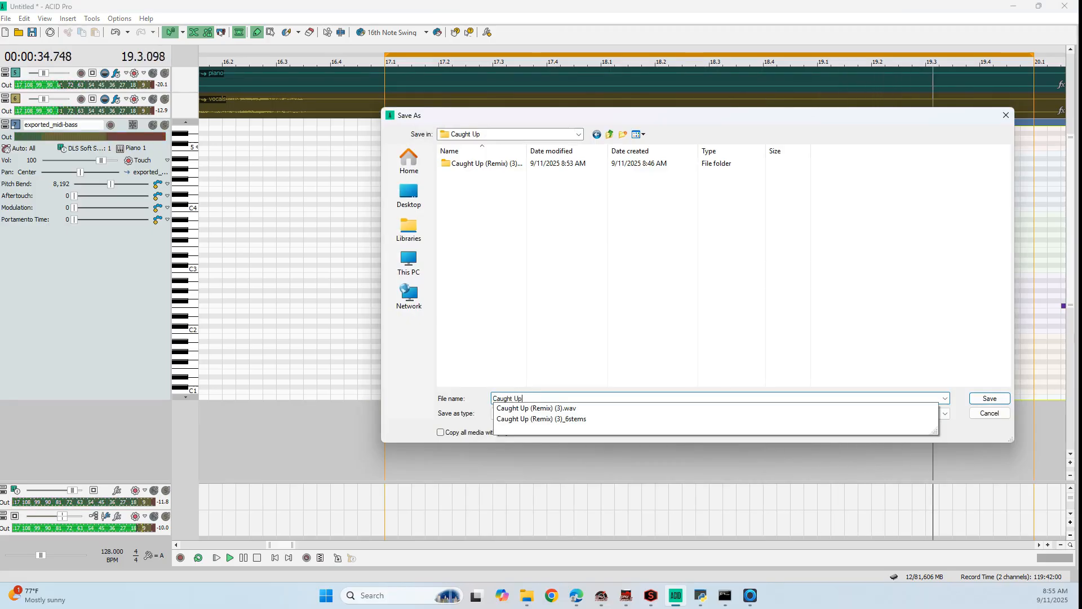
{"action": "left_click", "coordinate": [987, 398]}
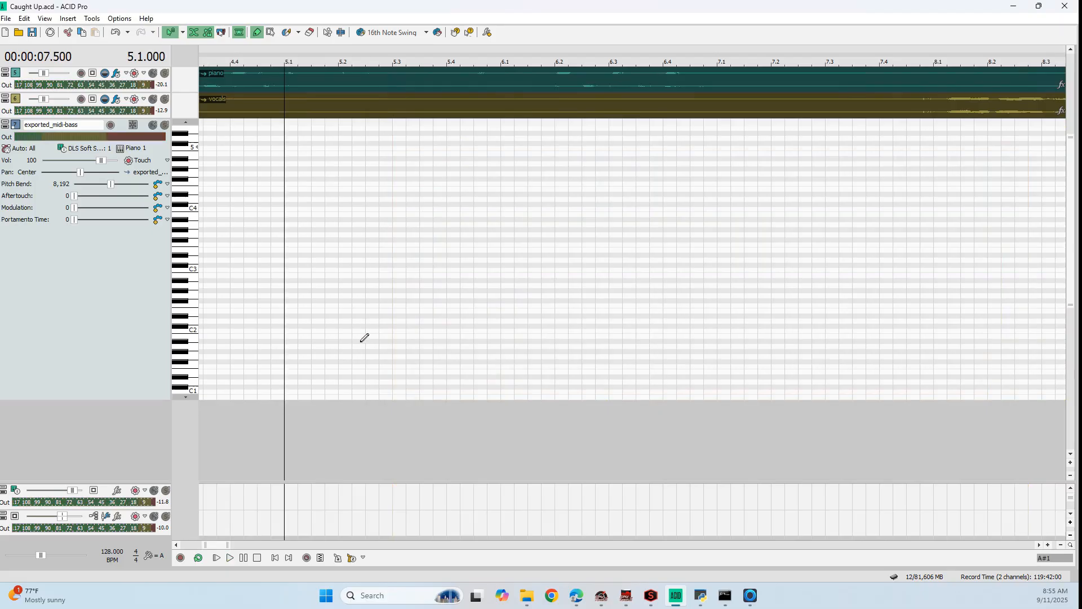
Place the cursor at 17.1.000 and briefly play the loop region from there
{"action": "scroll", "coordinate": [364, 337], "scroll_direction": "down", "scroll_amount": 5}
{"action": "left_click", "coordinate": [635, 54]}
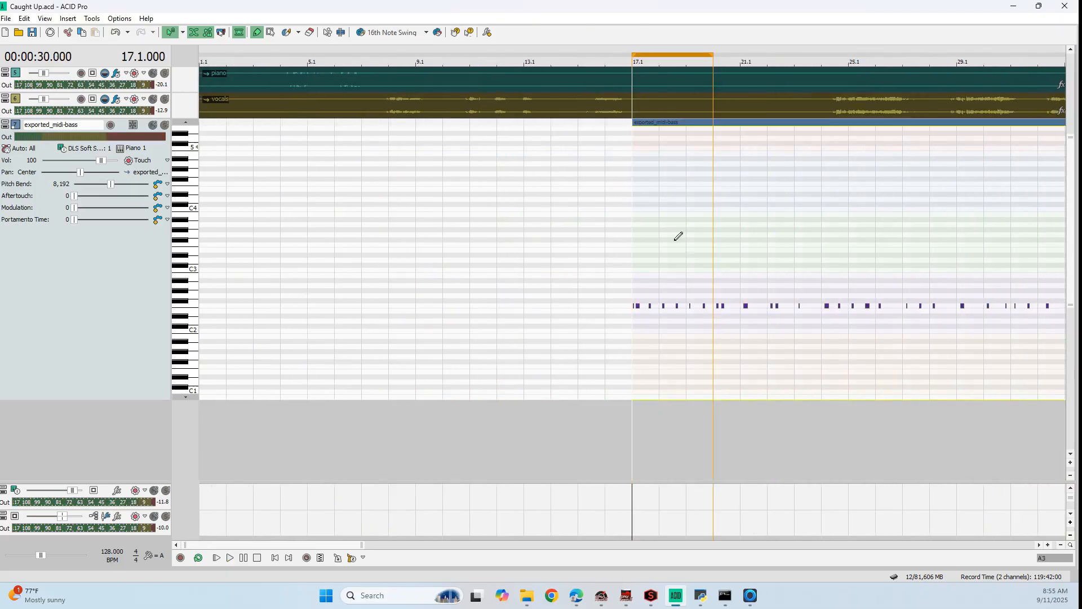
{"action": "key", "text": "space"}
{"action": "key", "text": "space"}
Move the bass audio track down so it sits directly above the exported_midi-bass track
{"action": "scroll", "coordinate": [671, 76], "scroll_direction": "up", "scroll_amount": 5}
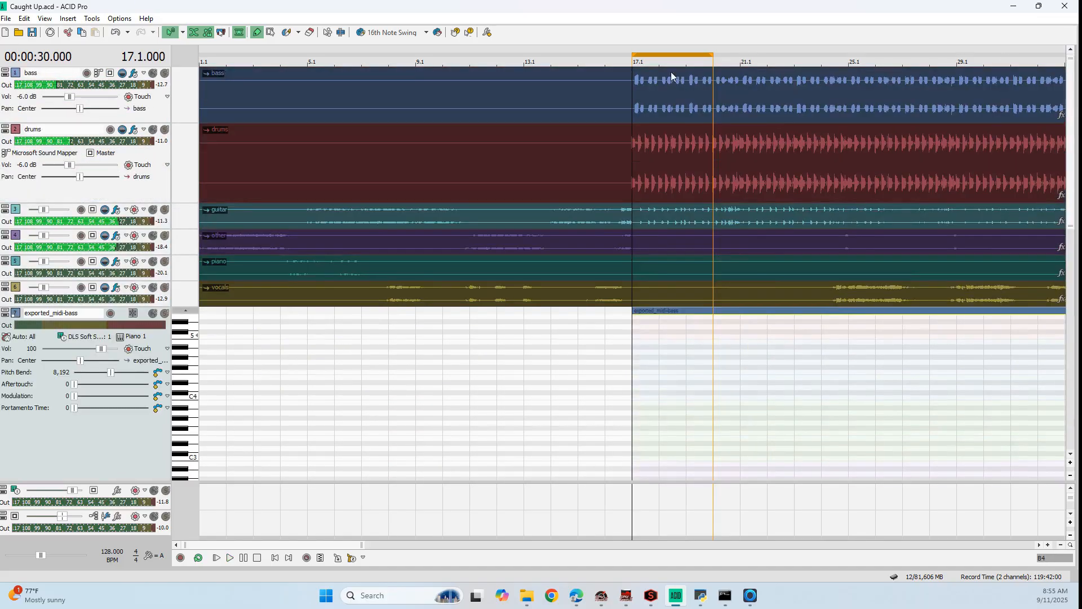
{"action": "left_click", "coordinate": [5, 92]}
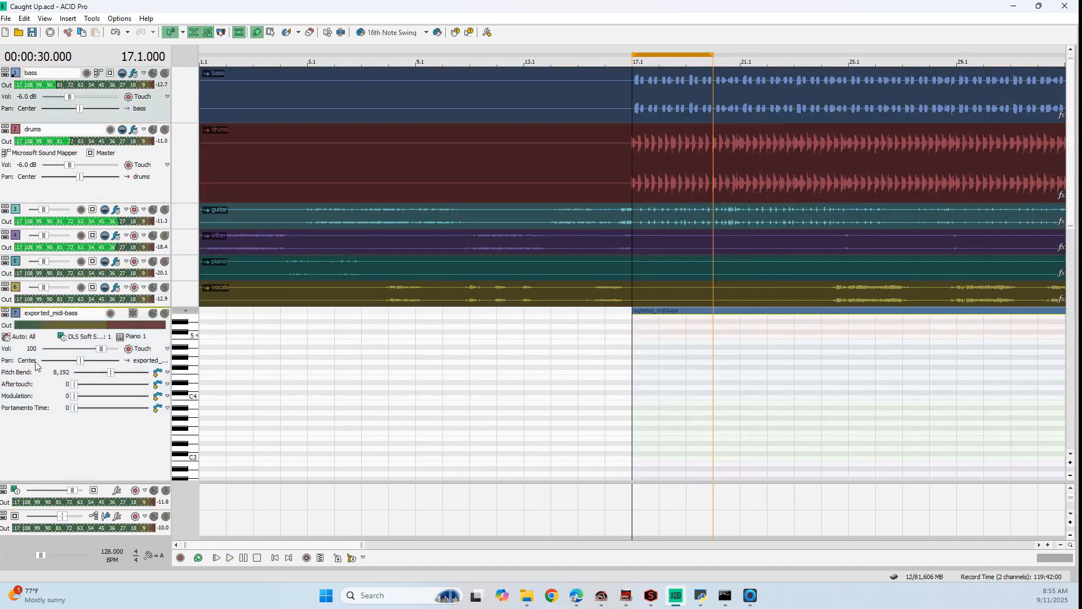
{"action": "left_click_drag", "start_coordinate": [36, 365], "coordinate": [59, 320]}
{"action": "left_click_drag", "start_coordinate": [1074, 164], "coordinate": [1073, 217]}
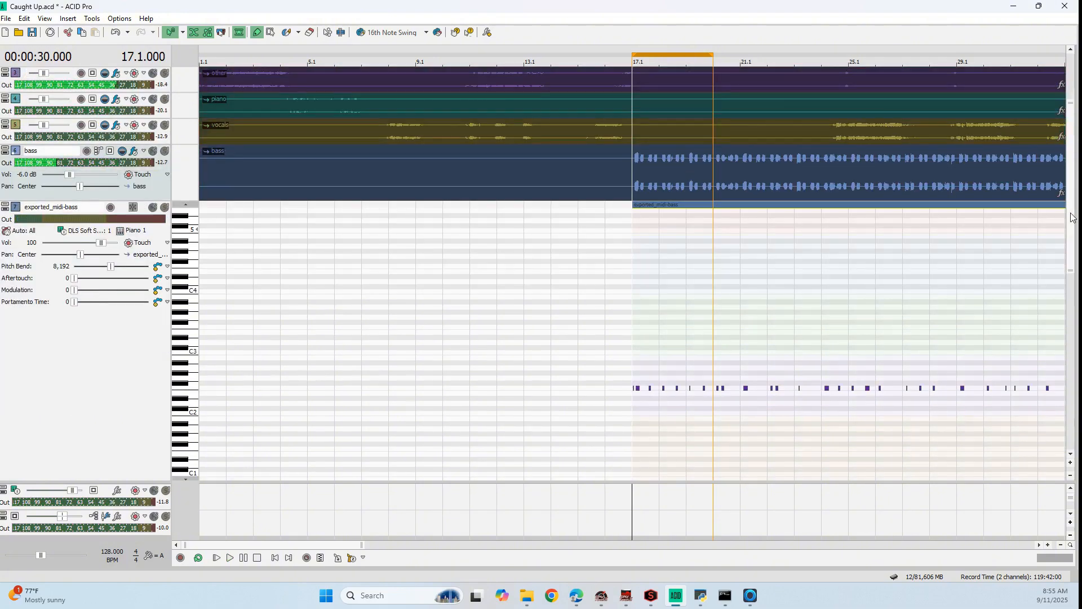
Align the first two MIDI bass notes with the first two bass waveform hits after 17.1 and lengthen the first note
{"action": "scroll", "coordinate": [791, 222], "scroll_direction": "up", "scroll_amount": 7}
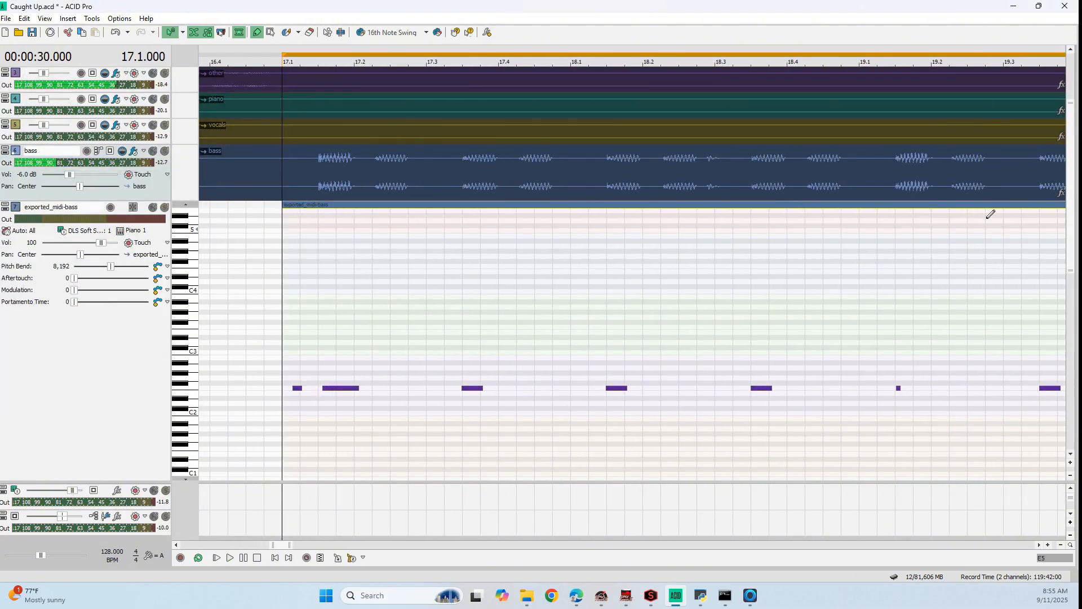
{"action": "scroll", "coordinate": [568, 519], "scroll_direction": "down", "scroll_amount": 1}
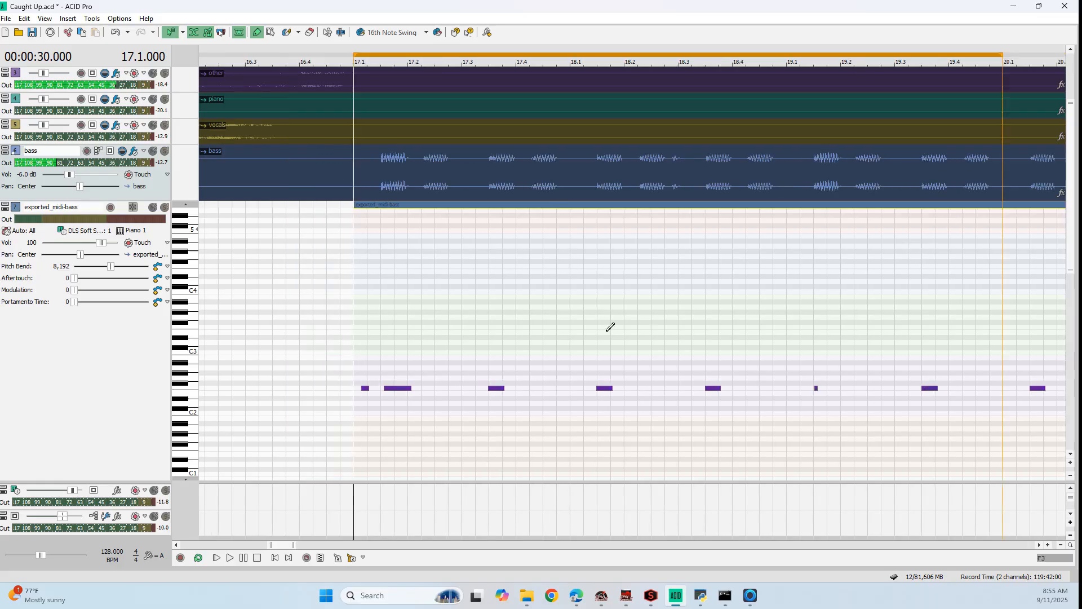
{"action": "scroll", "coordinate": [408, 335], "scroll_direction": "up", "scroll_amount": 2}
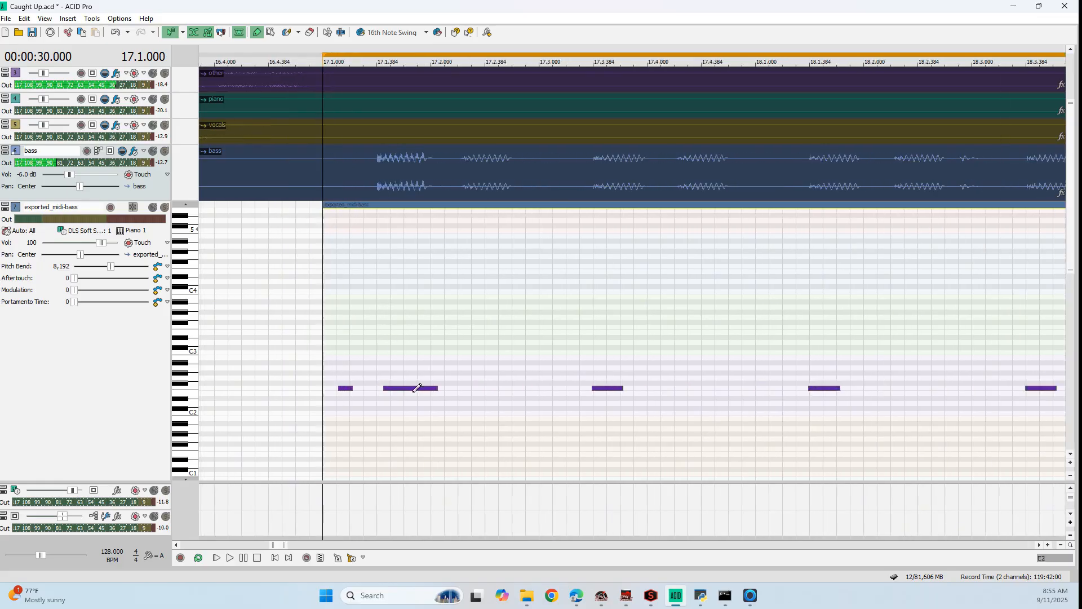
{"action": "left_click_drag", "start_coordinate": [408, 390], "coordinate": [483, 389]}
{"action": "left_click_drag", "start_coordinate": [345, 389], "coordinate": [384, 389]}
{"action": "left_click_drag", "start_coordinate": [390, 389], "coordinate": [430, 388]}
Add missing bass notes within beats 17.4 and 18.2, and lengthen the short notes at 17.3.384, 18.1.384 and 18.3.384
{"action": "left_click", "coordinate": [679, 388]}
{"action": "left_click", "coordinate": [894, 388]}
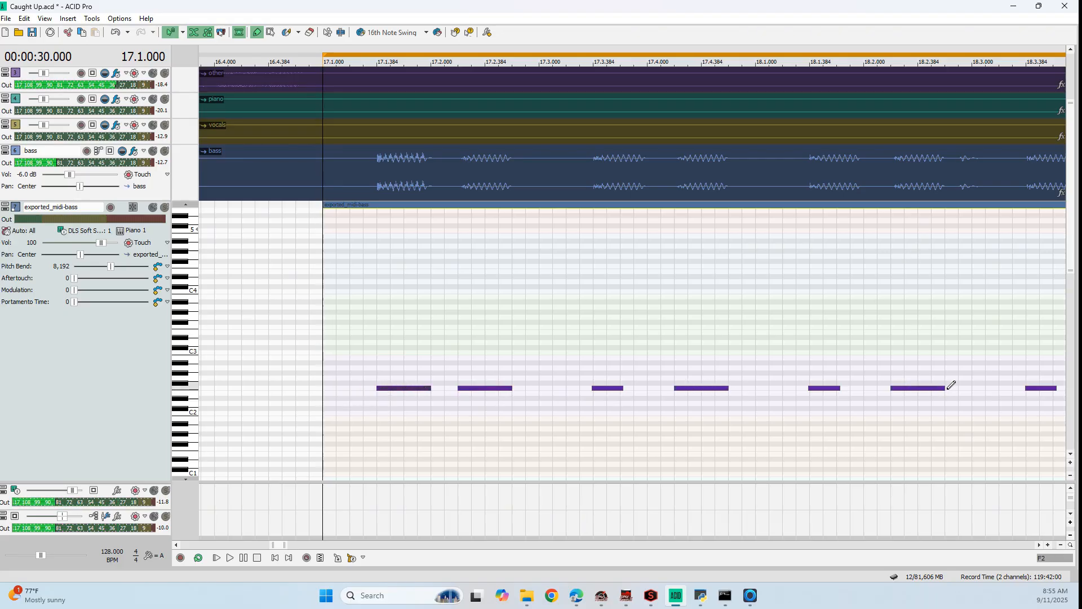
{"action": "left_click_drag", "start_coordinate": [283, 546], "coordinate": [285, 546]}
{"action": "left_click_drag", "start_coordinate": [794, 387], "coordinate": [805, 388]}
{"action": "left_click_drag", "start_coordinate": [578, 388], "coordinate": [589, 388]}
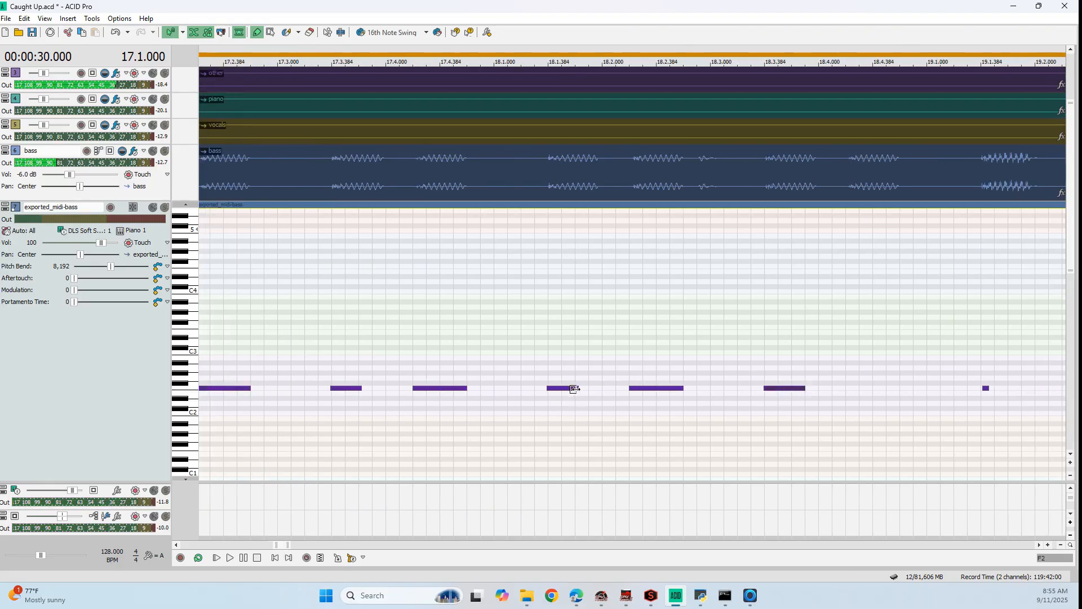
{"action": "left_click_drag", "start_coordinate": [358, 388], "coordinate": [372, 388]}
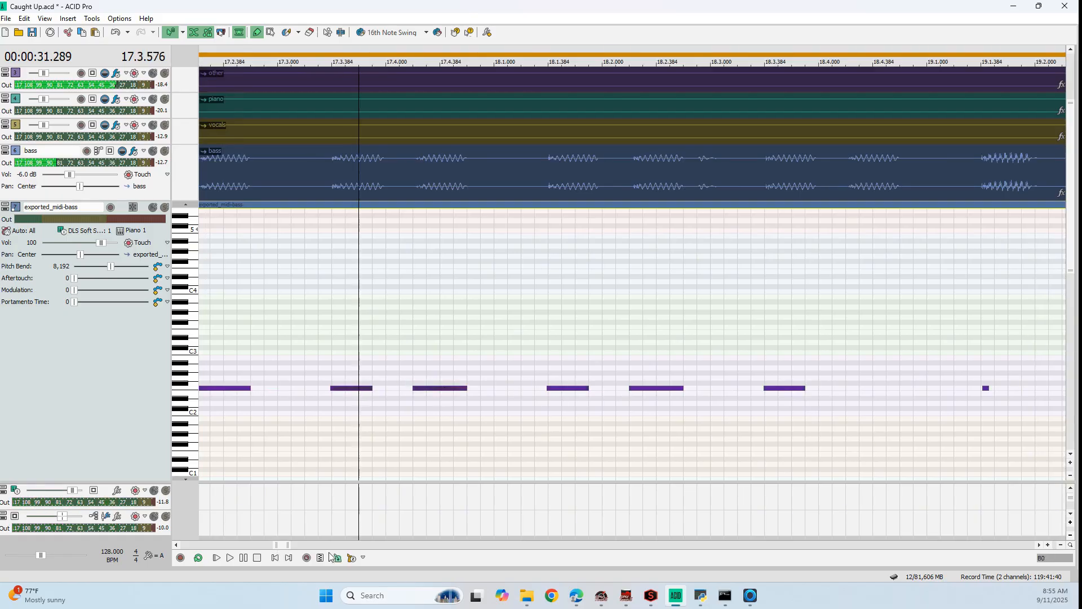
Replace the short bass notes at 19.1.384 and 19.3.384 with copies of the two-note pattern starting at 17.3.384
{"action": "left_click_drag", "start_coordinate": [282, 546], "coordinate": [288, 545]}
{"action": "left_click", "coordinate": [507, 389]}
{"action": "key", "text": "Delete"}
{"action": "key", "text": "ctrl+v"}
{"action": "left_click_drag", "start_coordinate": [507, 389], "coordinate": [506, 389]}
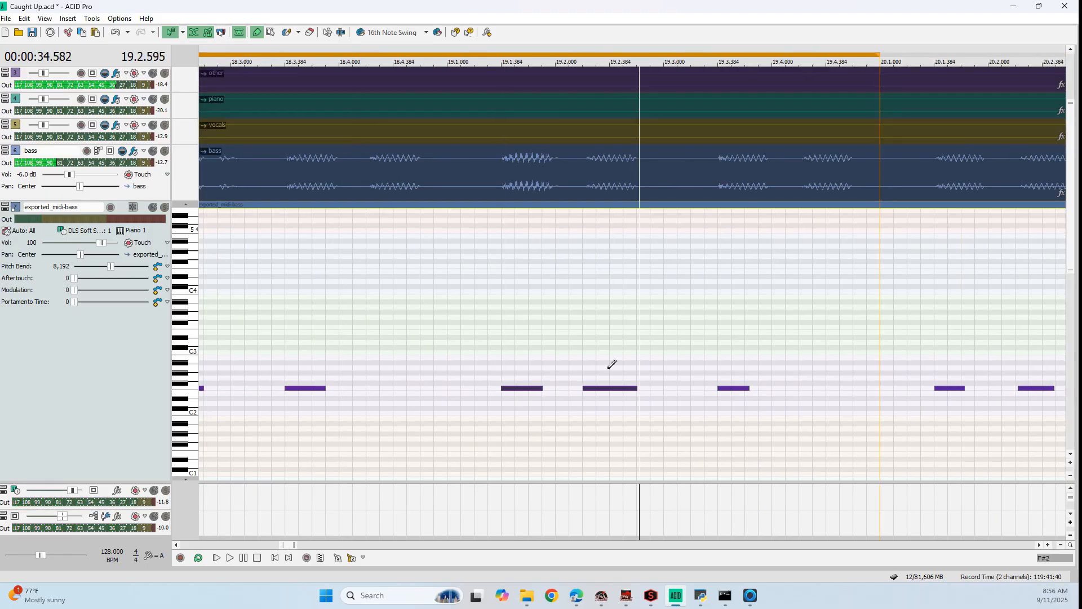
{"action": "left_click", "coordinate": [735, 388]}
{"action": "key", "text": "ctrl+v"}
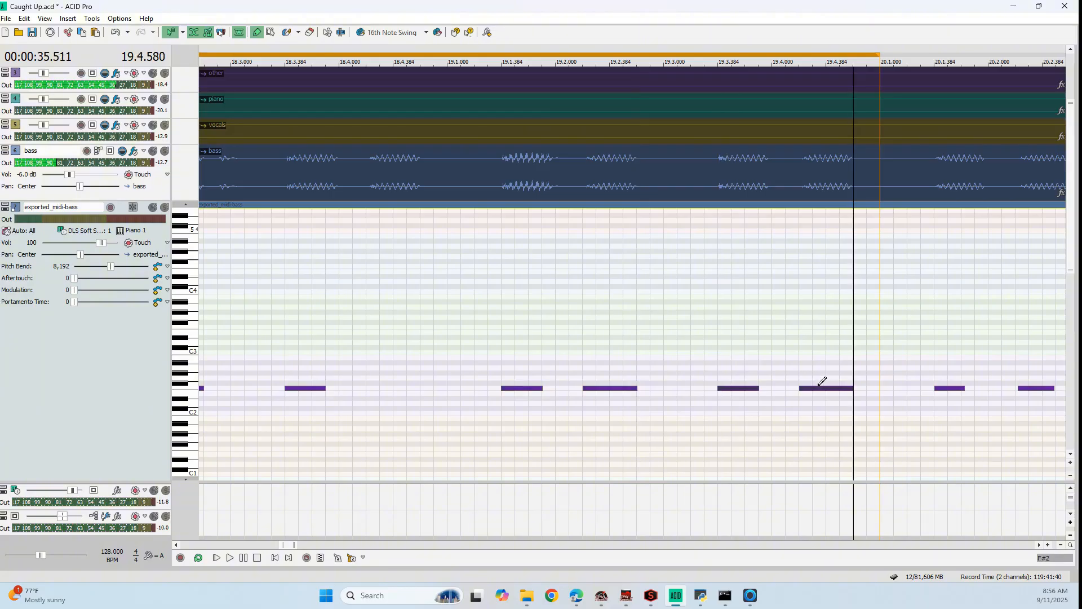
Play the loop from 17.1 and assign the Serum_x64 soft synth to the exported_midi-bass track
{"action": "scroll", "coordinate": [819, 385], "scroll_direction": "down", "scroll_amount": 3}
{"action": "left_click", "coordinate": [388, 48]}
{"action": "key", "text": "space"}
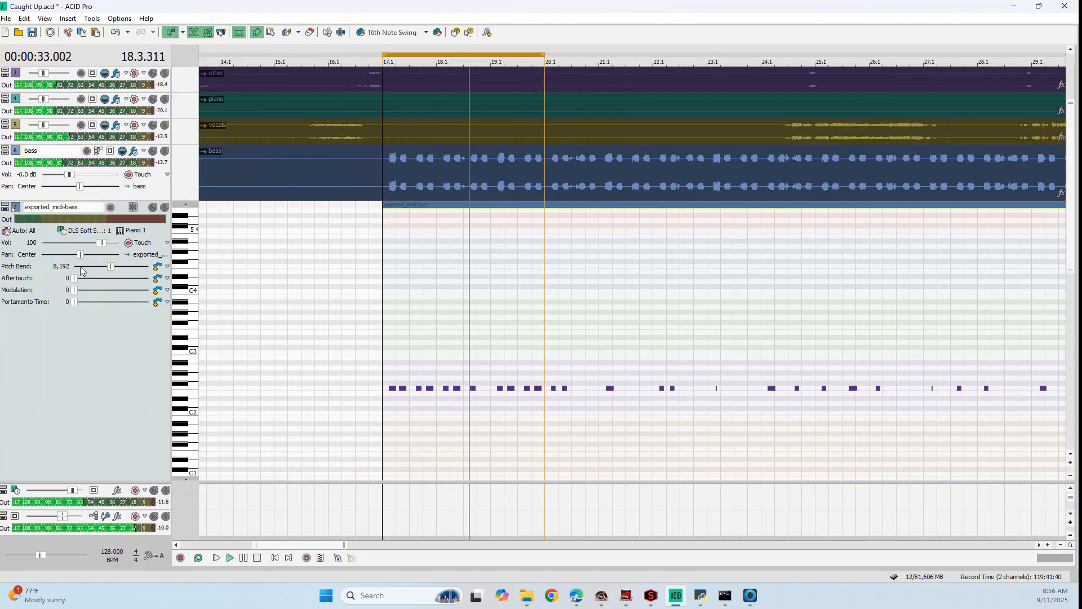
{"action": "left_click", "coordinate": [85, 230]}
{"action": "left_click", "coordinate": [90, 292]}
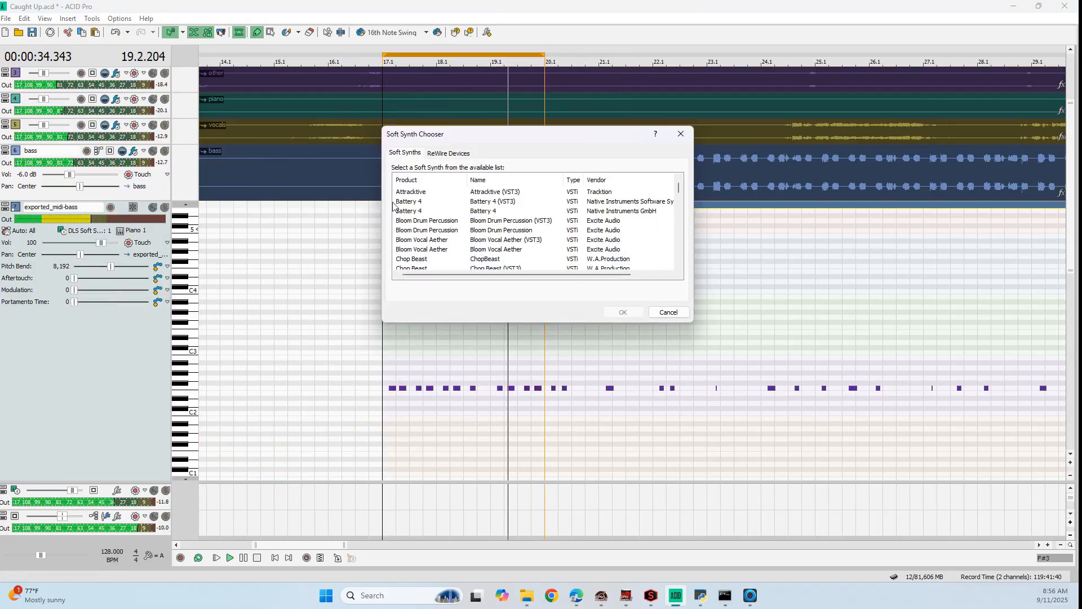
{"action": "left_click", "coordinate": [505, 233]}
{"action": "scroll", "coordinate": [506, 233], "scroll_direction": "down", "scroll_amount": 4}
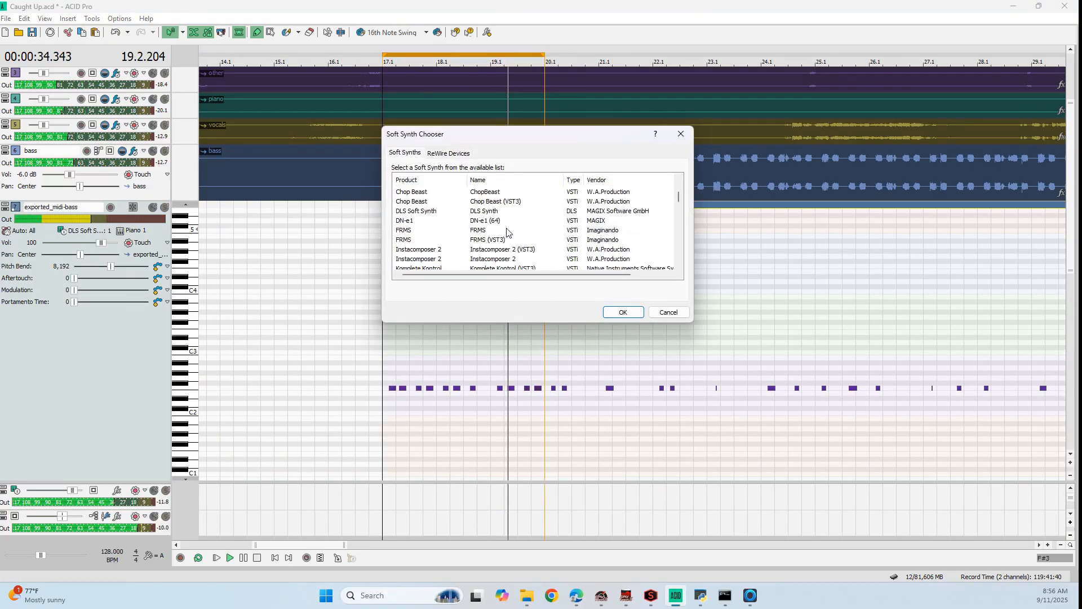
{"action": "scroll", "coordinate": [507, 231], "scroll_direction": "down", "scroll_amount": 2}
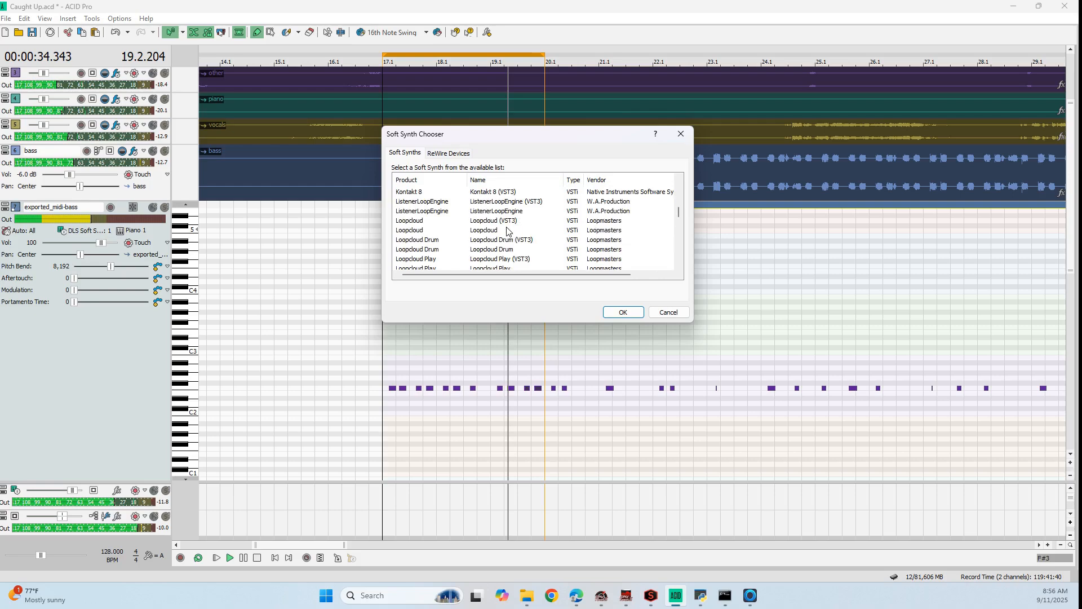
{"action": "scroll", "coordinate": [507, 231], "scroll_direction": "down", "scroll_amount": 4}
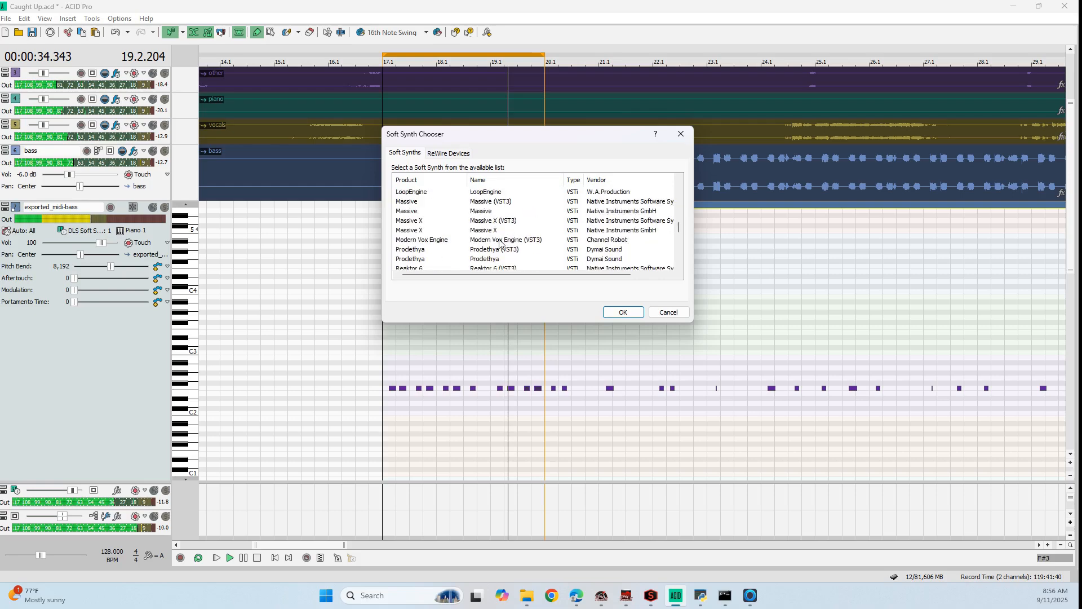
{"action": "scroll", "coordinate": [501, 243], "scroll_direction": "down", "scroll_amount": 3}
{"action": "left_click", "coordinate": [538, 240]}
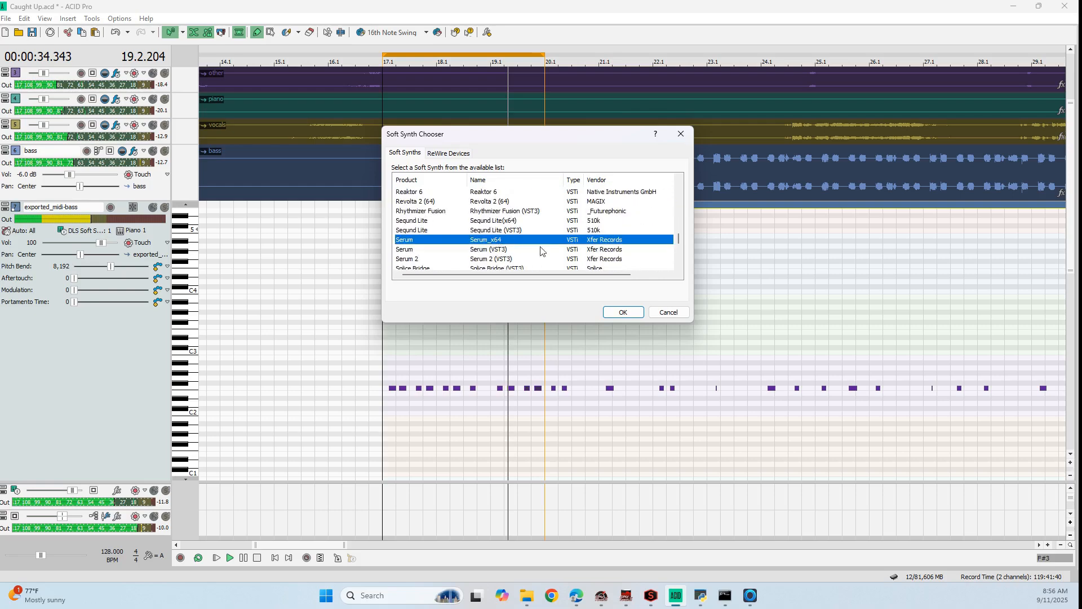
{"action": "left_click", "coordinate": [619, 312]}
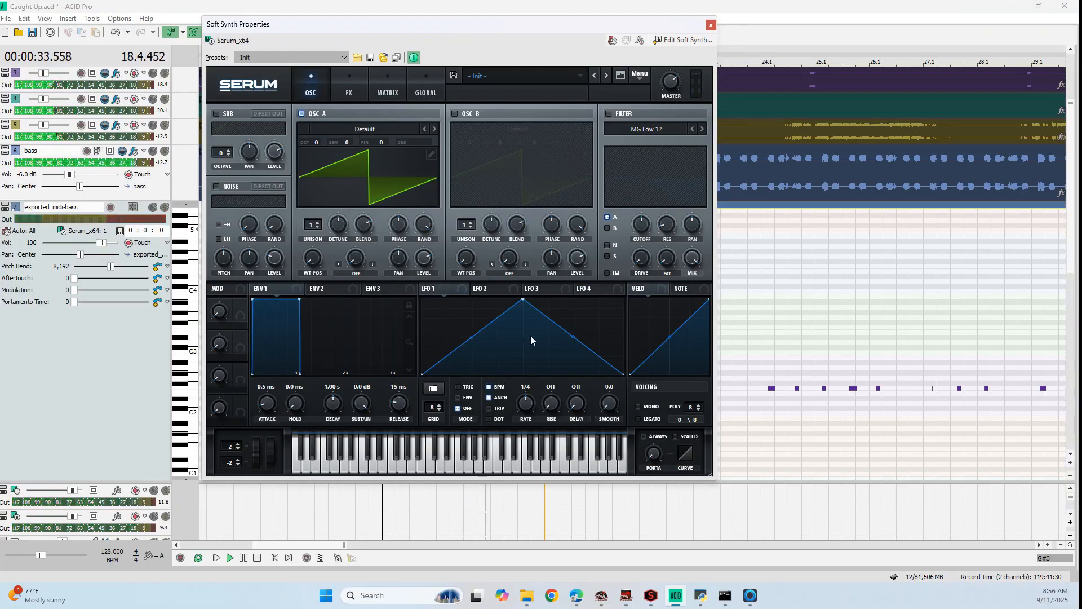
Audition Serum's Bass presets backwards from BA D_Bass 2 [DU] and settle on BA Chunky Bass Chop 2 [GQ]
{"action": "left_click_drag", "start_coordinate": [507, 25], "coordinate": [703, 96]}
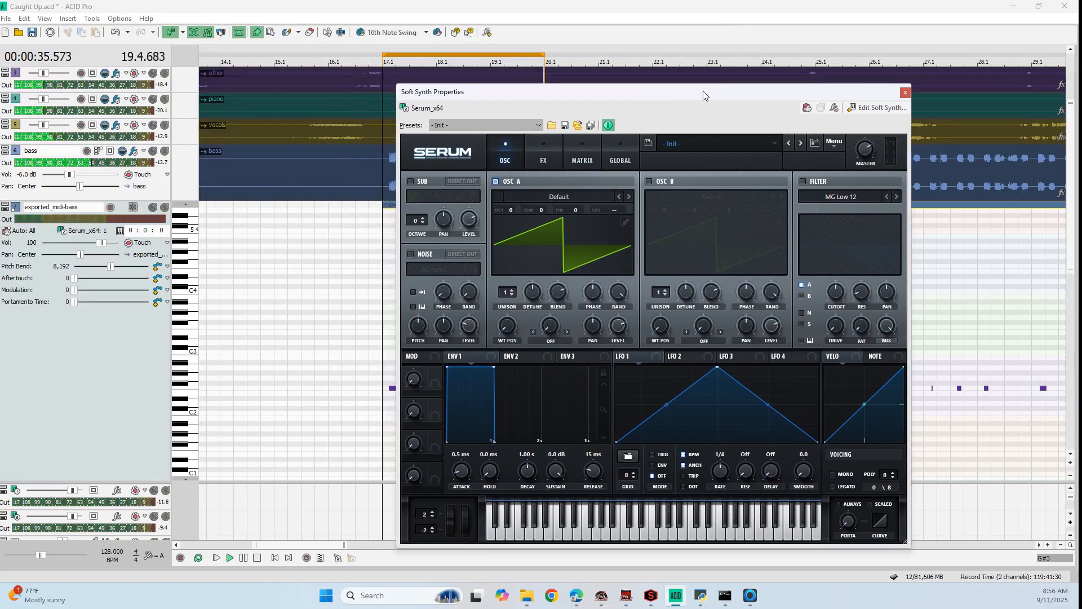
{"action": "left_click", "coordinate": [762, 143]}
{"action": "mouse_move", "coordinate": [709, 171]}
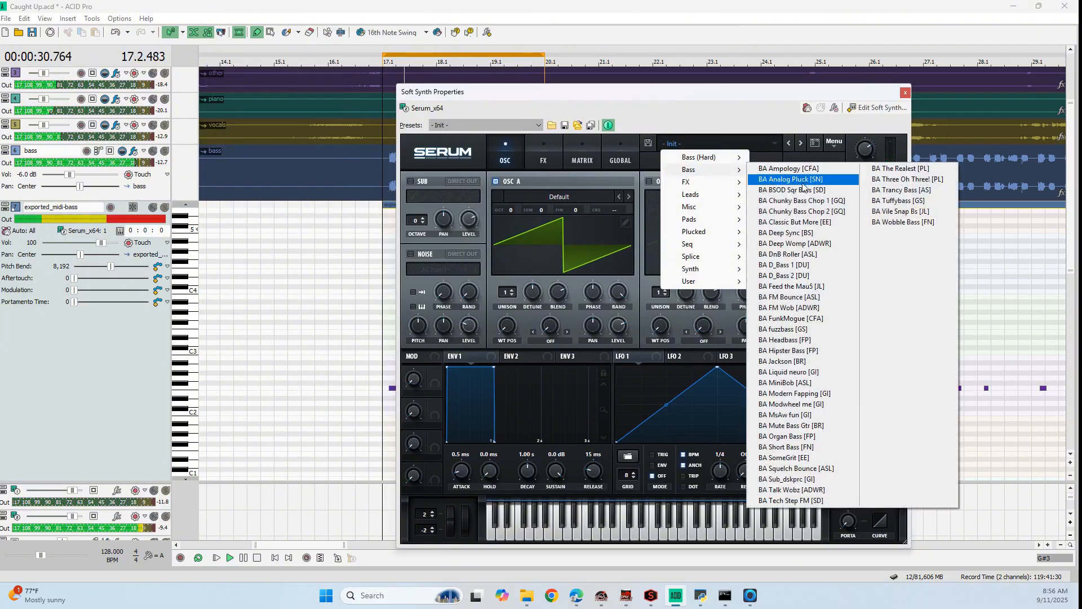
{"action": "left_click", "coordinate": [787, 272]}
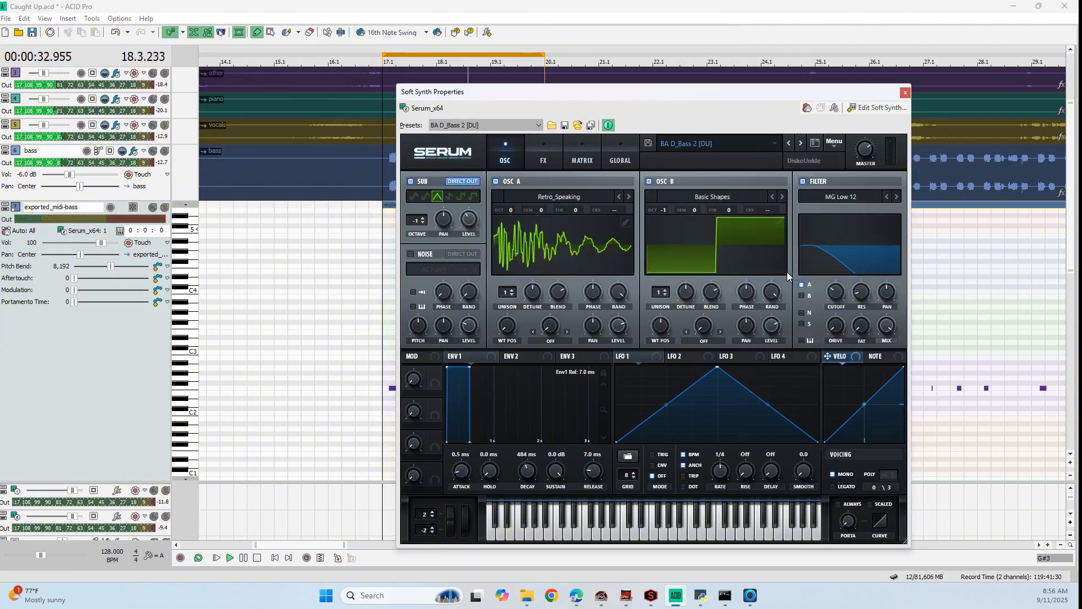
{"action": "left_click", "coordinate": [793, 143]}
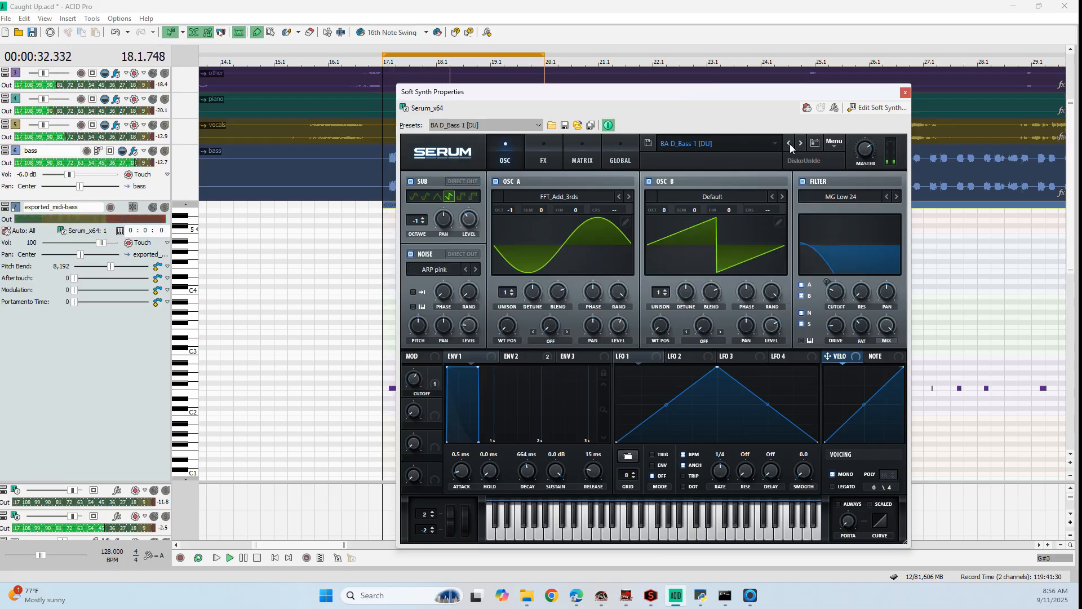
{"action": "left_click", "coordinate": [790, 144]}
{"action": "left_click", "coordinate": [790, 144]}
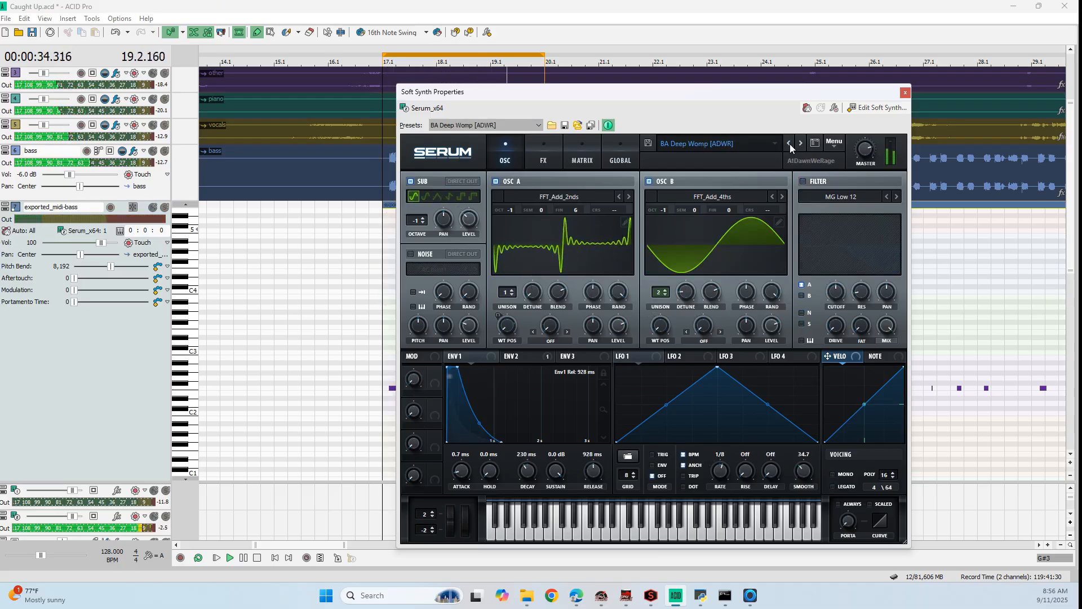
{"action": "left_click", "coordinate": [790, 144]}
{"action": "left_click", "coordinate": [790, 144]}
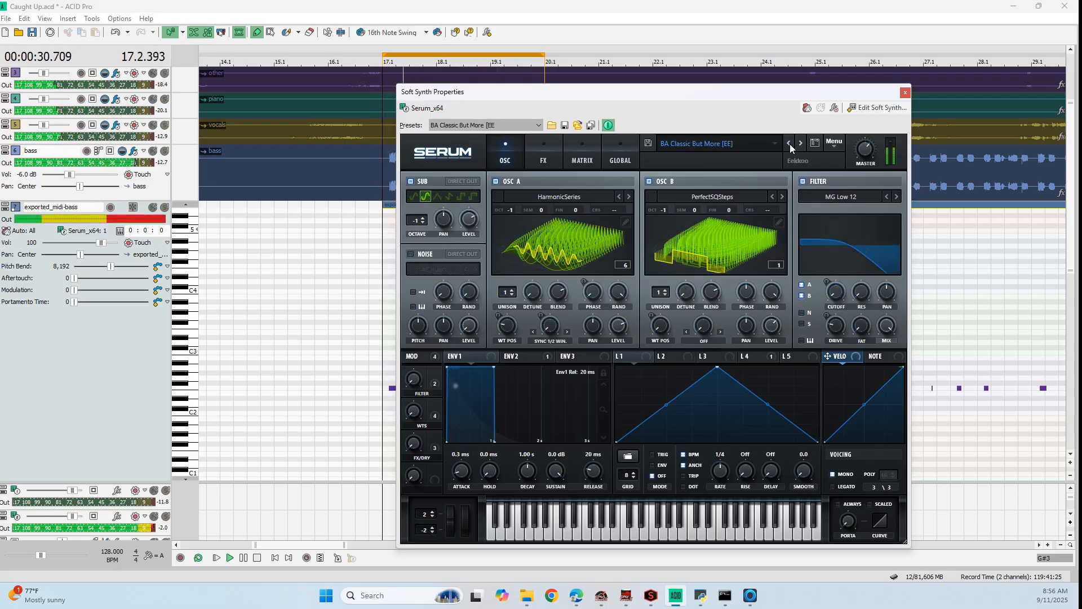
{"action": "left_click", "coordinate": [789, 144]}
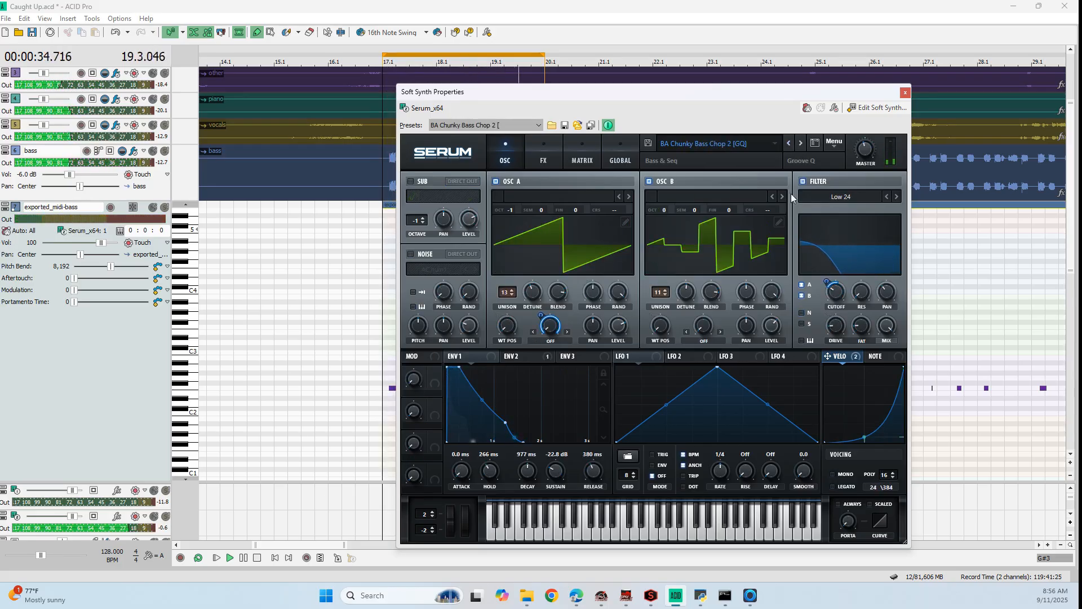
Enable Serum's sub oscillator at octave 1, route it through the filter, and close the synth window
{"action": "mouse_move", "coordinate": [826, 277]}
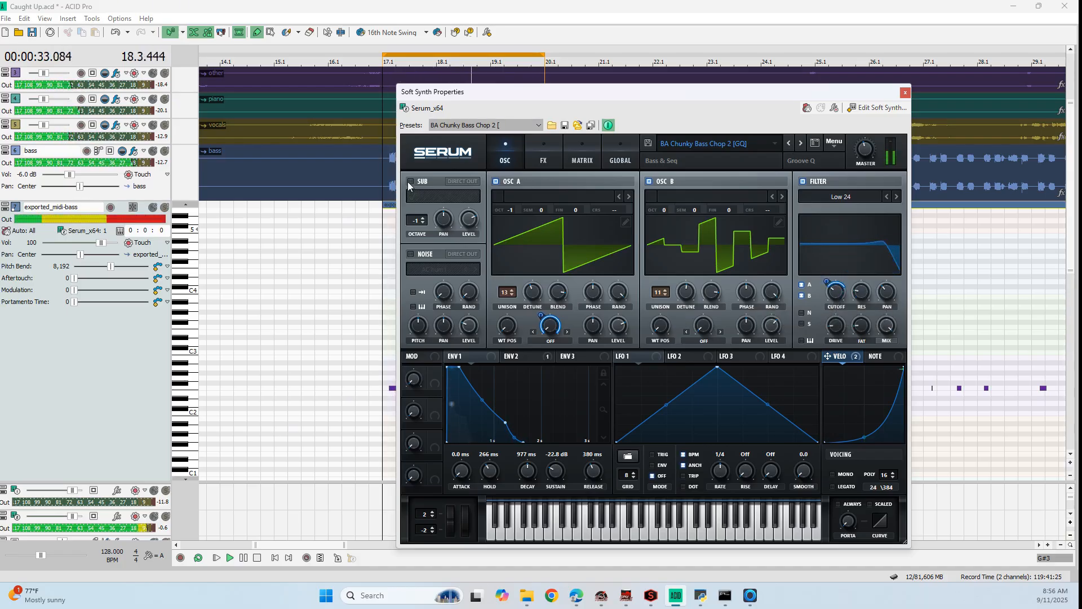
{"action": "left_click", "coordinate": [437, 196]}
{"action": "mouse_move", "coordinate": [469, 225]}
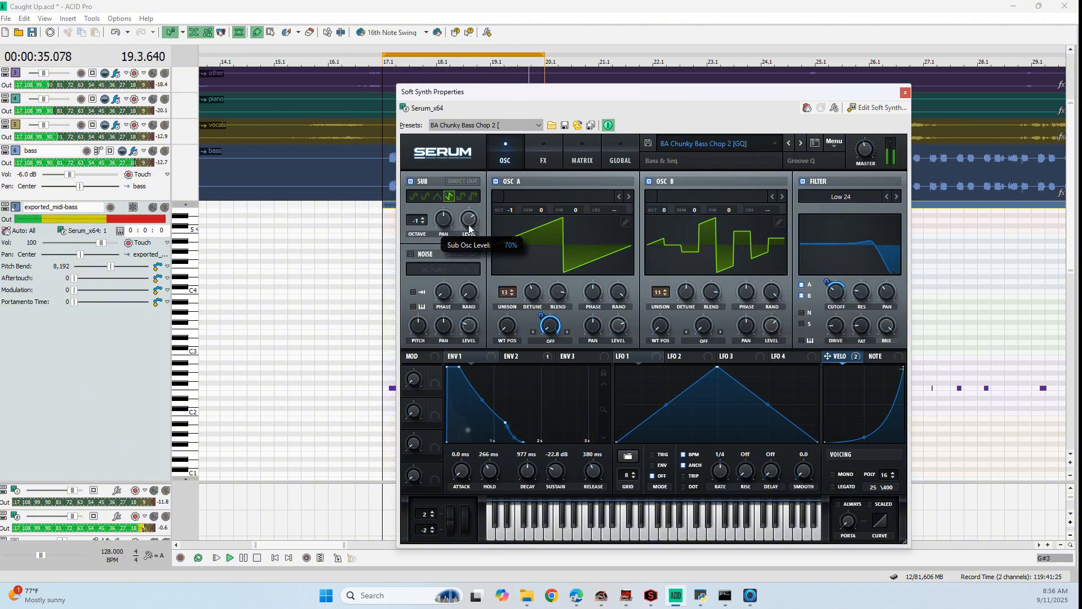
{"action": "left_click", "coordinate": [423, 219]}
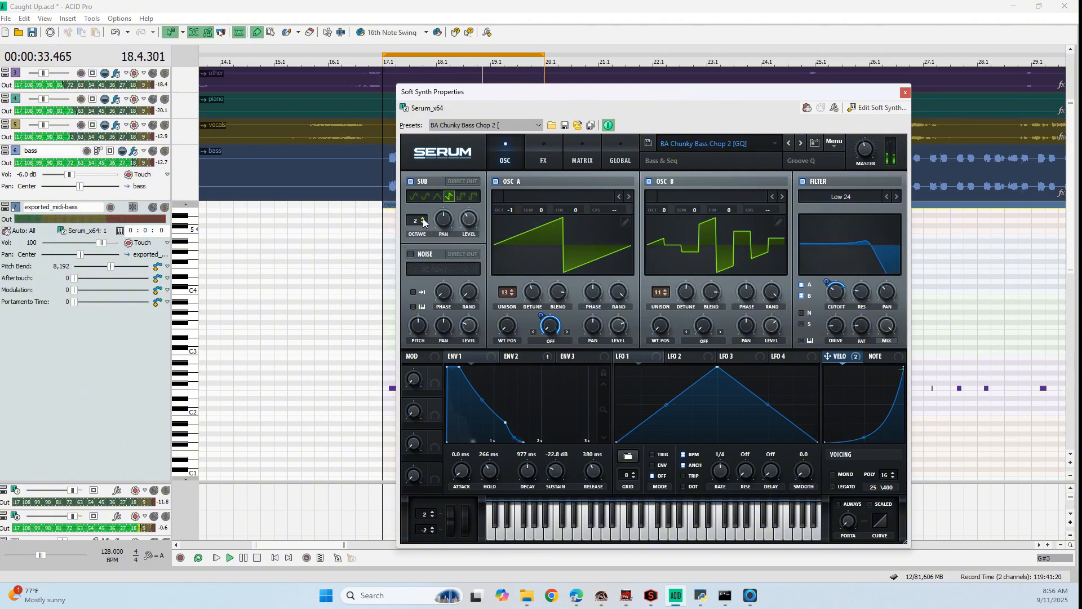
{"action": "left_click", "coordinate": [423, 223]}
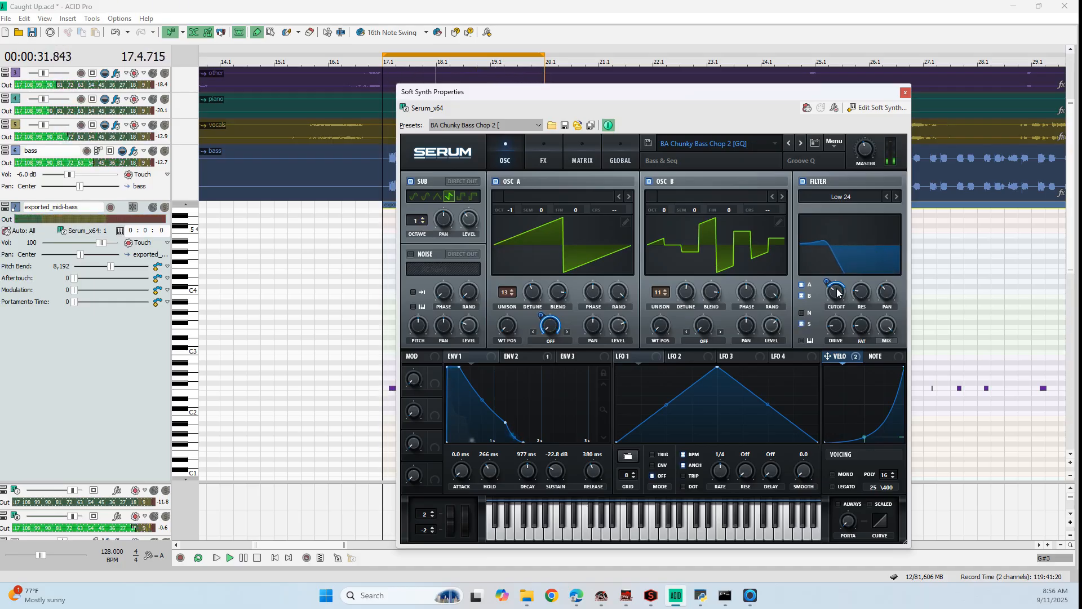
{"action": "left_click", "coordinate": [740, 14]}
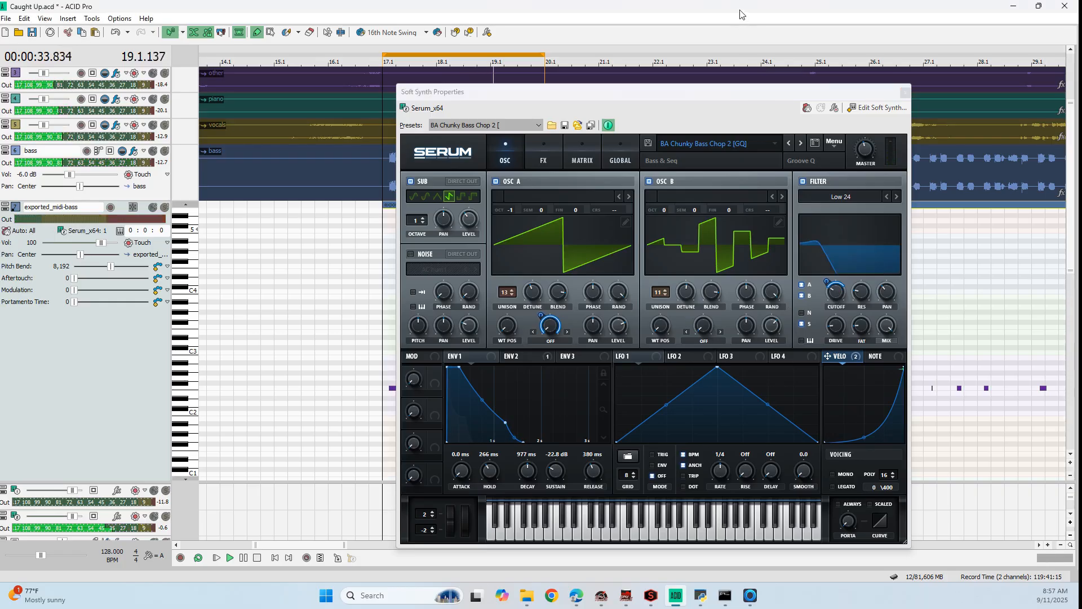
{"action": "left_click", "coordinate": [907, 92]}
Delete the uncorrected MIDI bass notes between 20.1 and 23.1
{"action": "scroll", "coordinate": [607, 312], "scroll_direction": "down", "scroll_amount": 2}
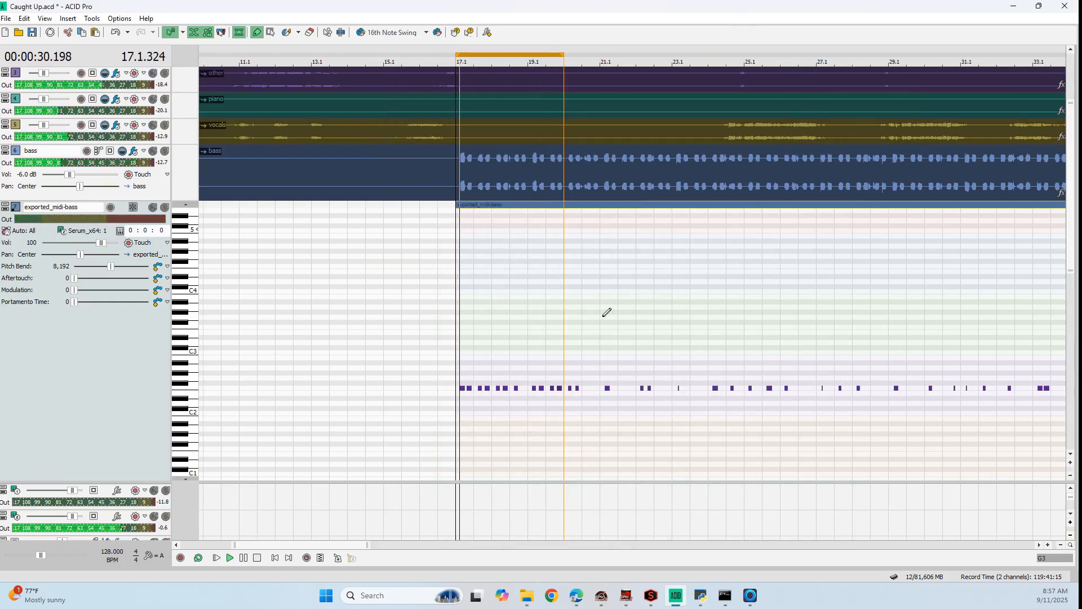
{"action": "left_click", "coordinate": [270, 32]}
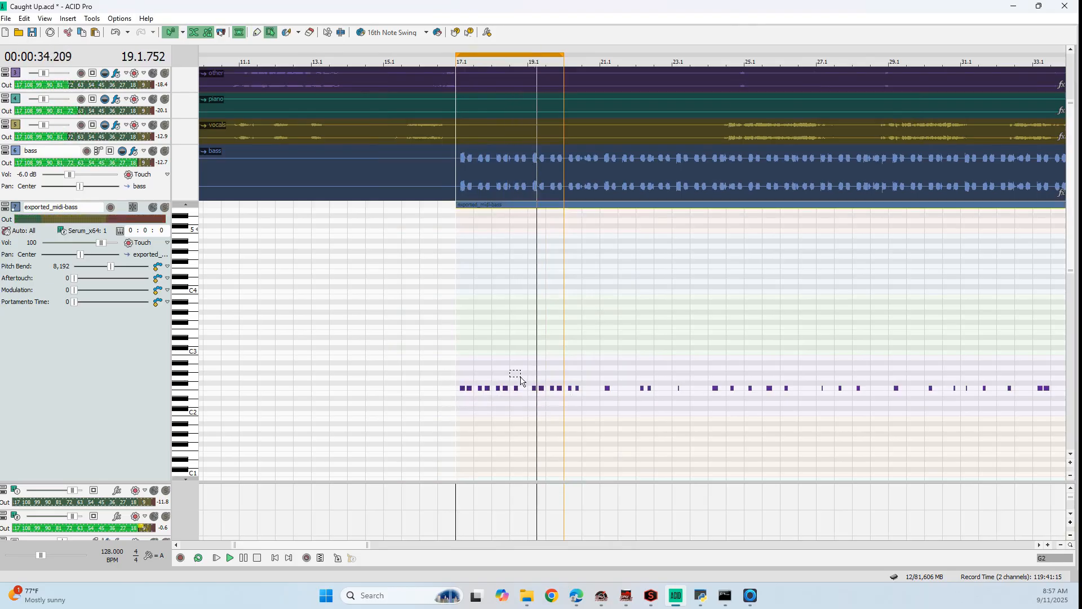
{"action": "scroll", "coordinate": [521, 381], "scroll_direction": "up", "scroll_amount": 3}
{"action": "left_click_drag", "start_coordinate": [308, 366], "coordinate": [863, 404]}
{"action": "scroll", "coordinate": [694, 411], "scroll_direction": "down", "scroll_amount": 1}
{"action": "key", "text": "Delete"}
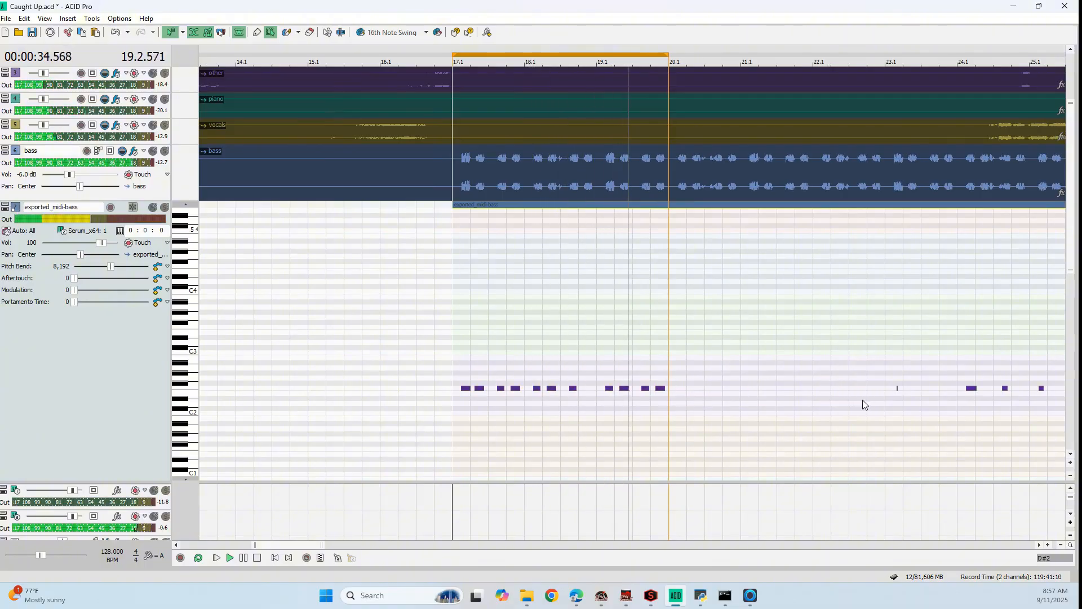
Paste a copy of the corrected bass notes from 17.1–20.1 at 20.1, and extend the loop region to 23.1
{"action": "scroll", "coordinate": [735, 398], "scroll_direction": "up", "scroll_amount": 1}
{"action": "left_click_drag", "start_coordinate": [636, 382], "coordinate": [659, 416]}
{"action": "key", "text": "ctrl+z"}
{"action": "left_click_drag", "start_coordinate": [296, 366], "coordinate": [954, 404]}
{"action": "scroll", "coordinate": [887, 395], "scroll_direction": "down", "scroll_amount": 3}
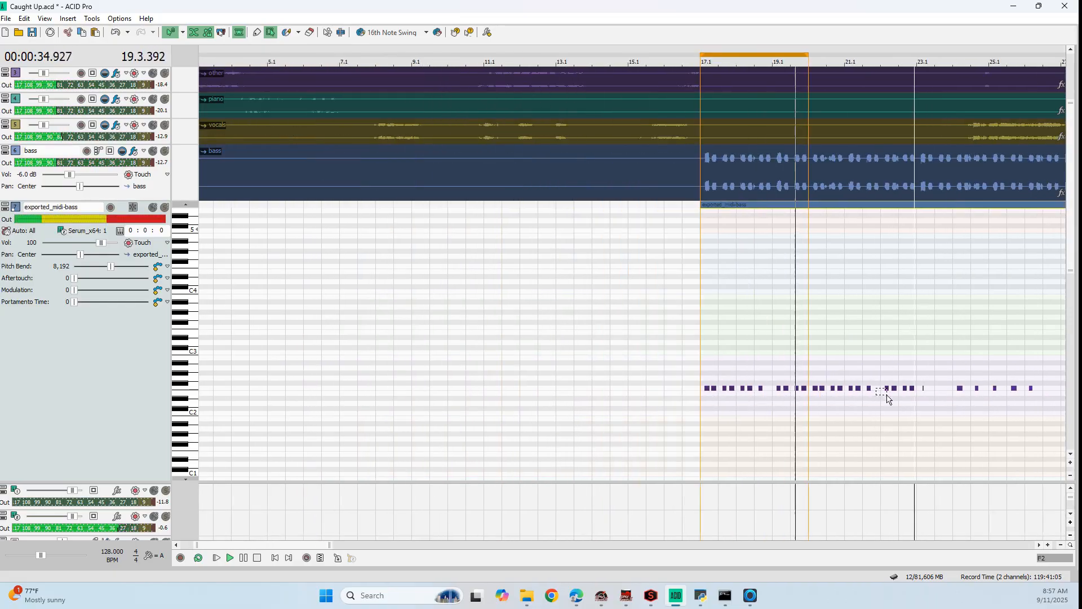
{"action": "left_click_drag", "start_coordinate": [293, 546], "coordinate": [353, 547]}
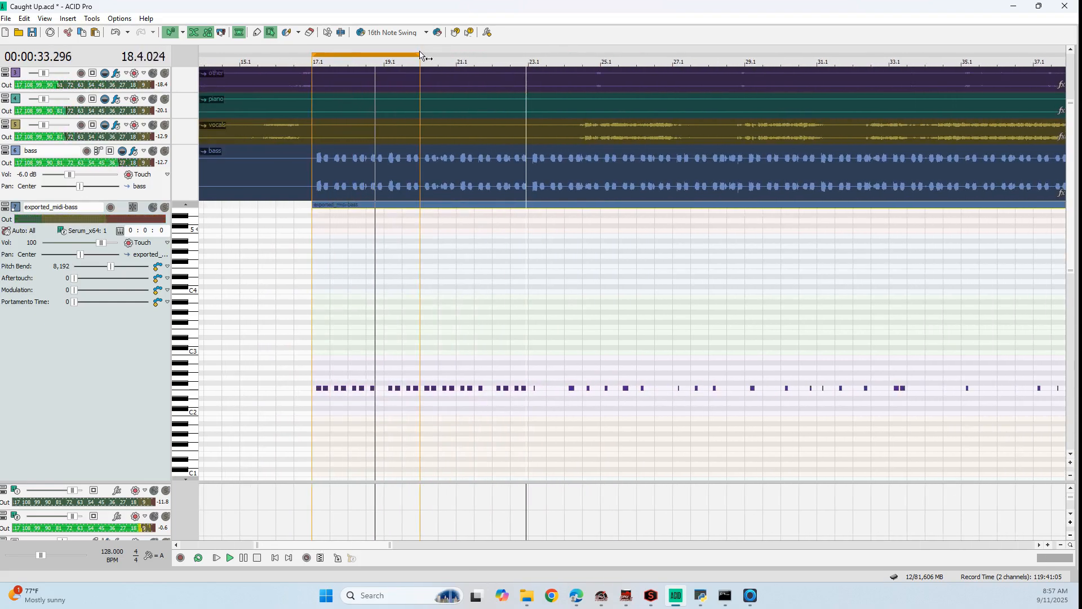
{"action": "left_click_drag", "start_coordinate": [420, 55], "coordinate": [527, 54]}
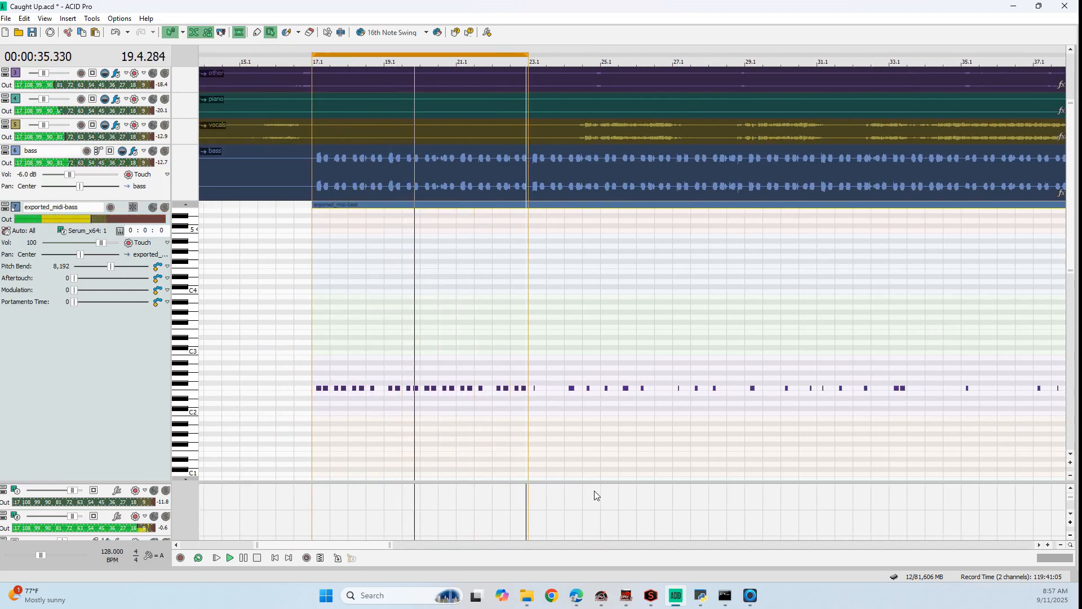
Audition the sustained bass section from 69.1 and lengthen the short MIDI note there to 71.1
{"action": "scroll", "coordinate": [594, 495], "scroll_direction": "down", "scroll_amount": 2}
{"action": "left_click_drag", "start_coordinate": [406, 546], "coordinate": [569, 552]}
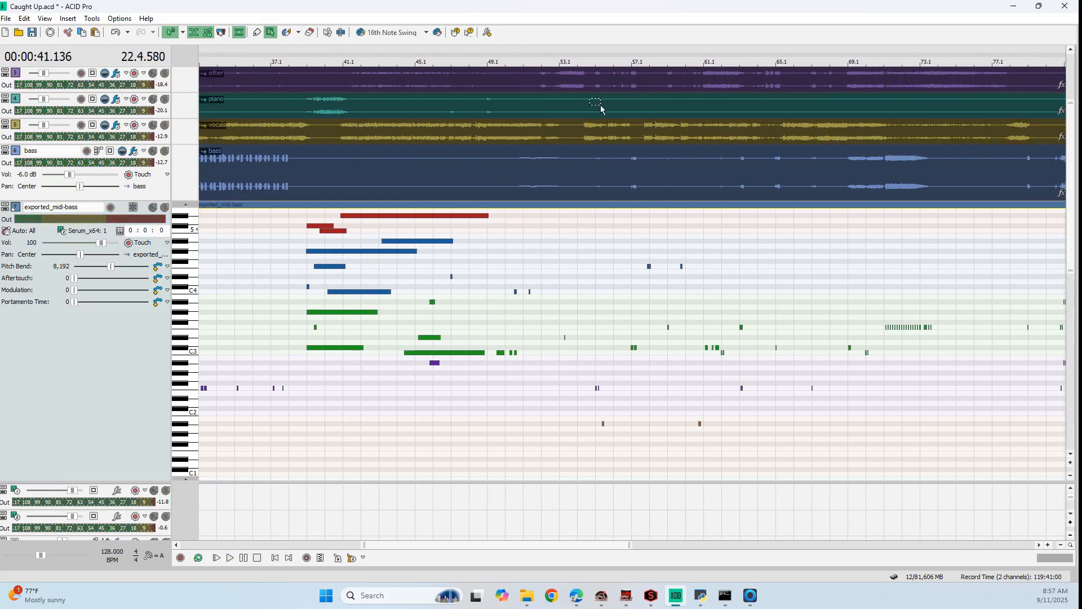
{"action": "left_click", "coordinate": [560, 52]}
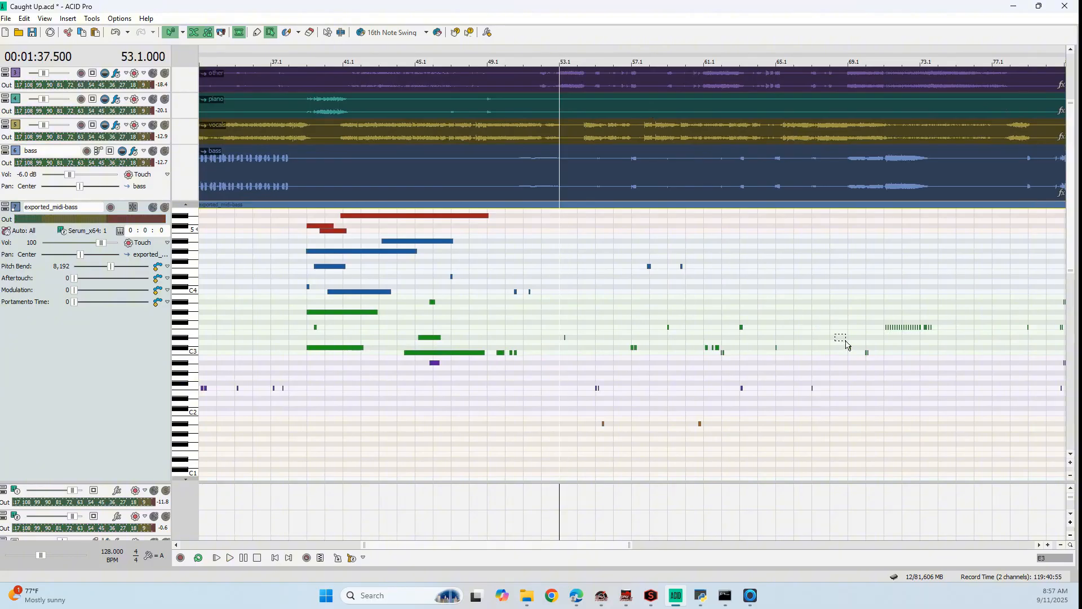
{"action": "left_click_drag", "start_coordinate": [606, 545], "coordinate": [645, 545]}
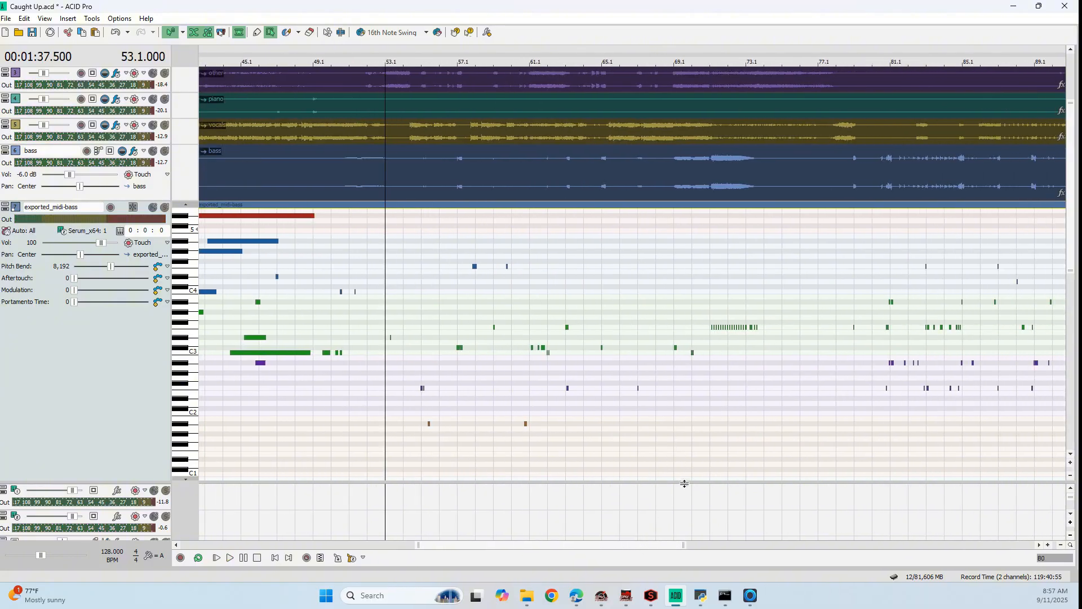
{"action": "left_click", "coordinate": [686, 459]}
{"action": "left_click", "coordinate": [679, 445]}
{"action": "key", "text": "space"}
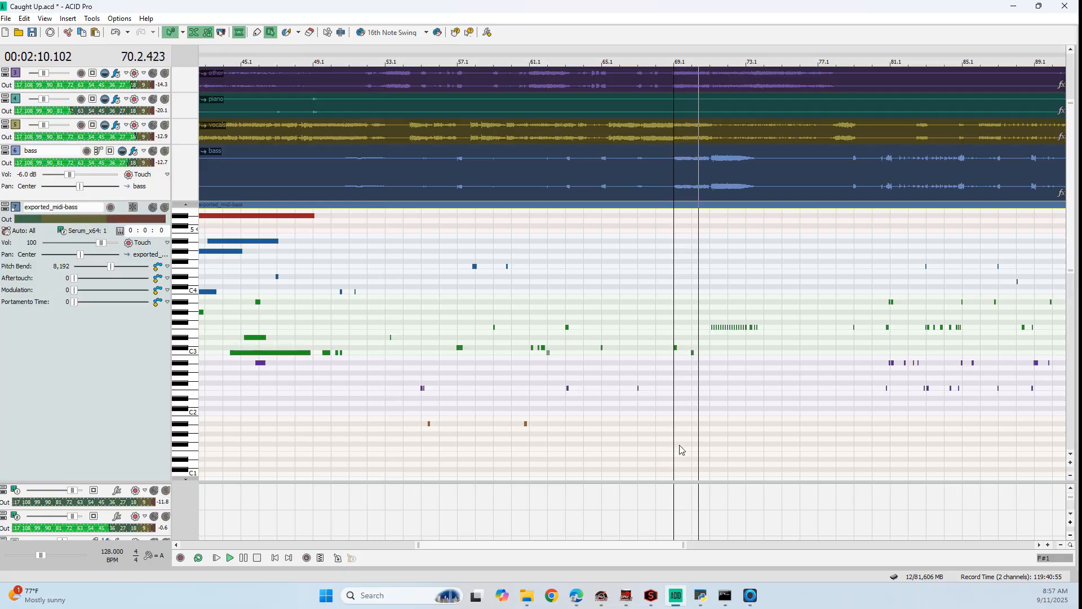
{"action": "key", "text": "space"}
{"action": "left_click", "coordinate": [257, 32]}
{"action": "scroll", "coordinate": [686, 338], "scroll_direction": "up", "scroll_amount": 2}
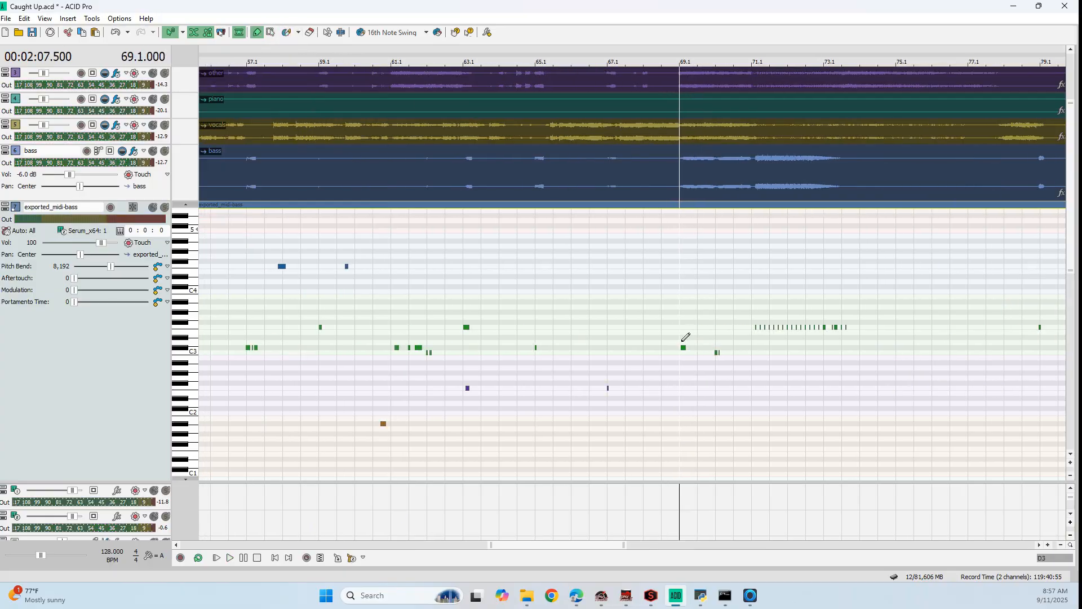
{"action": "left_click", "coordinate": [688, 347]}
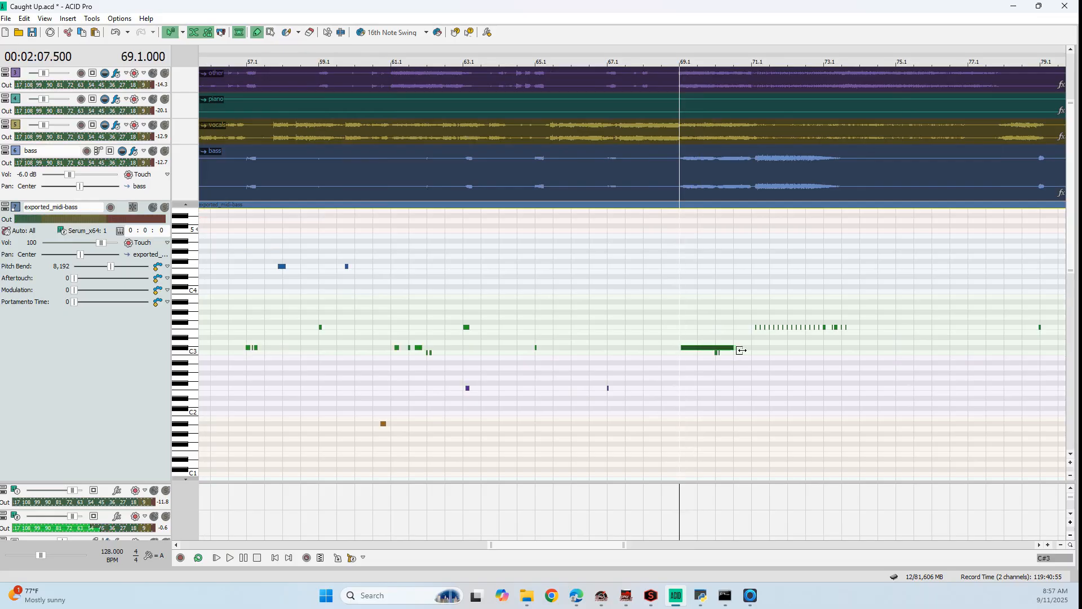
{"action": "scroll", "coordinate": [716, 354], "scroll_direction": "up", "scroll_amount": 1}
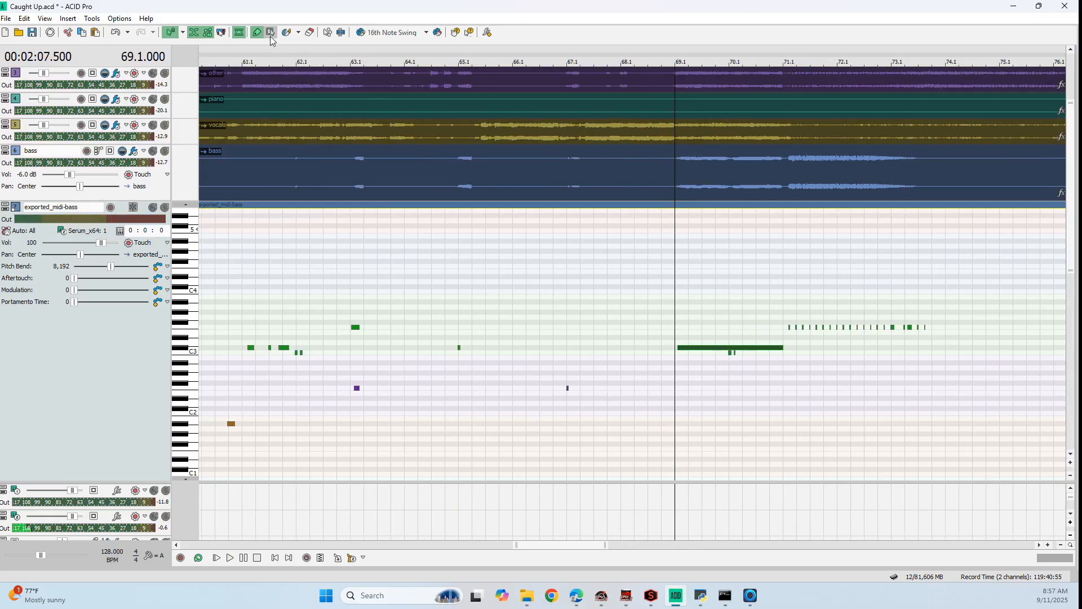
Try to delete the short notes just below the long note at 70.1, and undo the deletion
{"action": "left_click", "coordinate": [732, 355]}
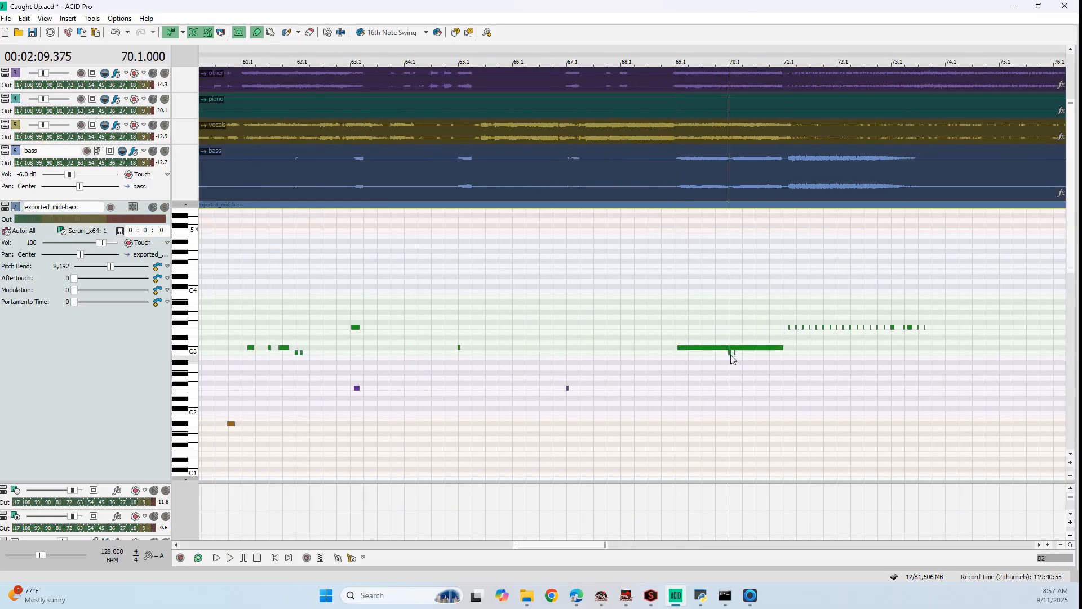
{"action": "key", "text": "Delete"}
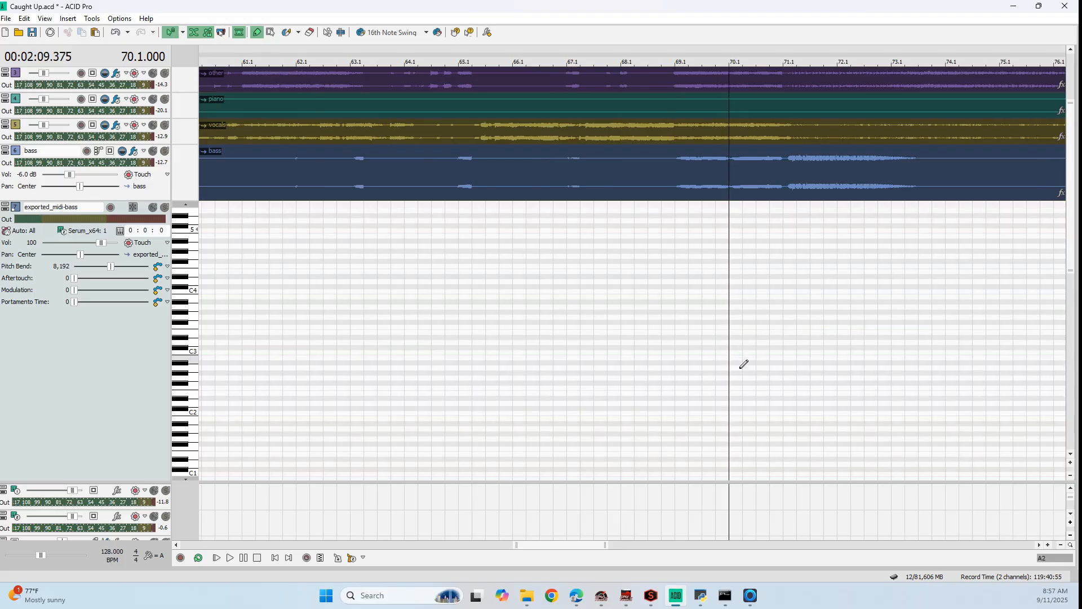
{"action": "key", "text": "ctrl+z"}
{"action": "key", "text": "space"}
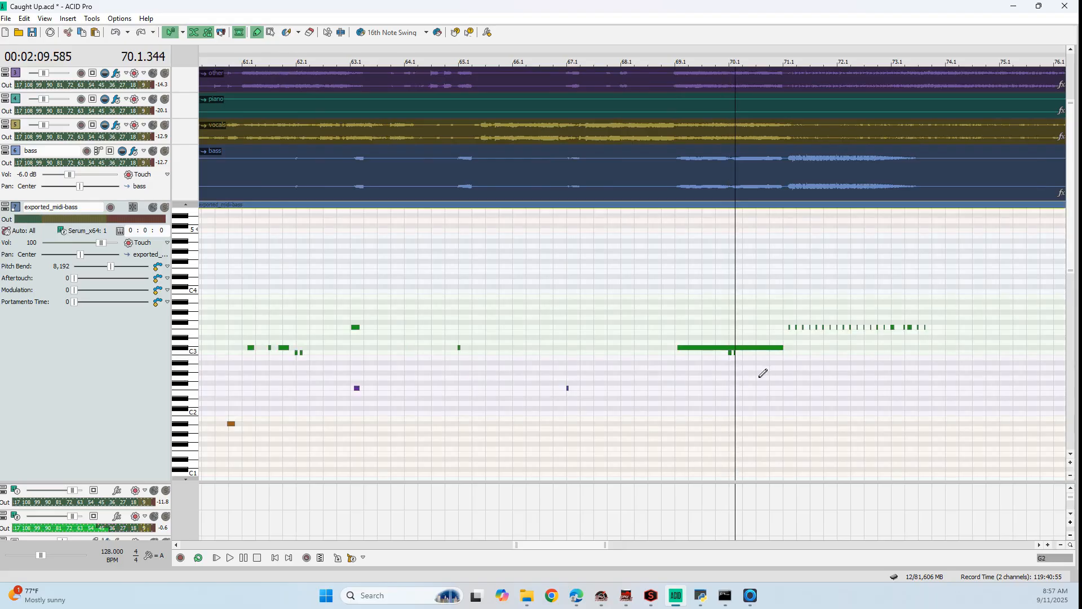
Delete the two short notes just below the long bass note at 70.1
{"action": "left_click", "coordinate": [731, 353]}
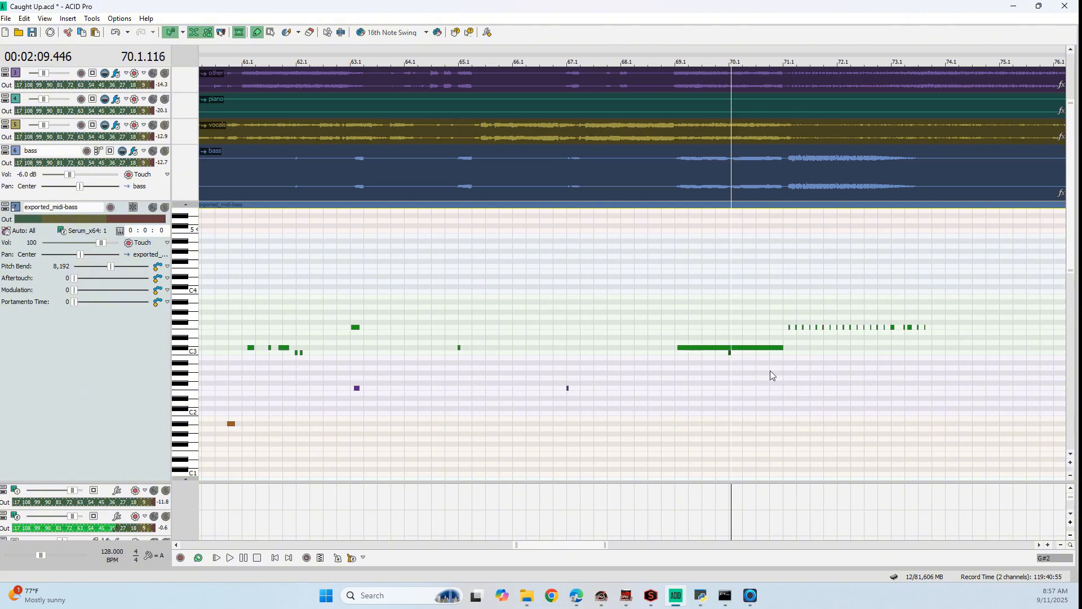
{"action": "scroll", "coordinate": [784, 367], "scroll_direction": "up", "scroll_amount": 2}
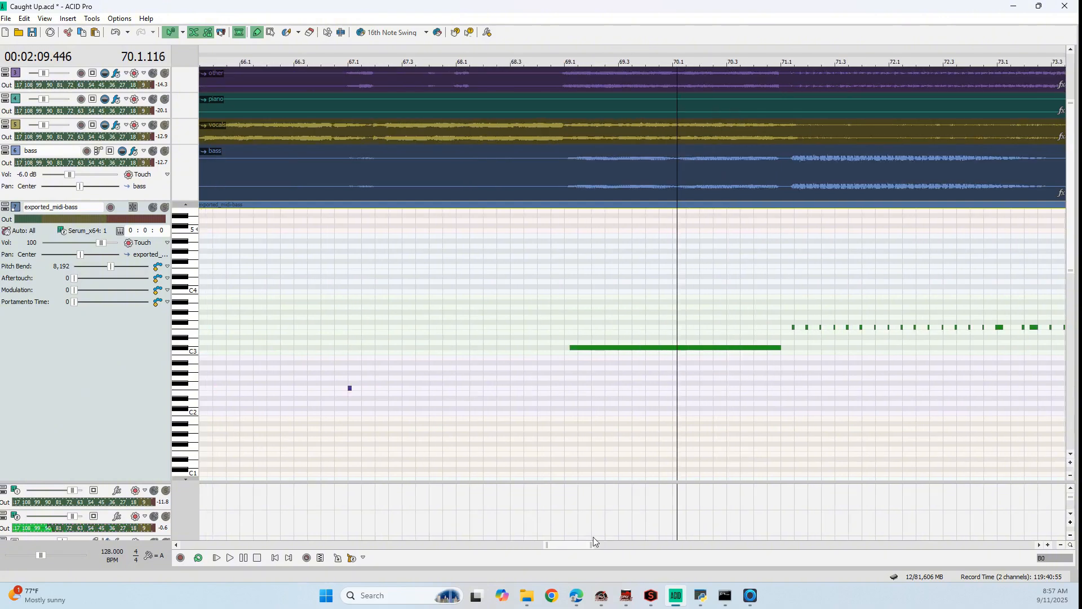
{"action": "left_click", "coordinate": [579, 539]}
{"action": "left_click_drag", "start_coordinate": [581, 543], "coordinate": [600, 547]}
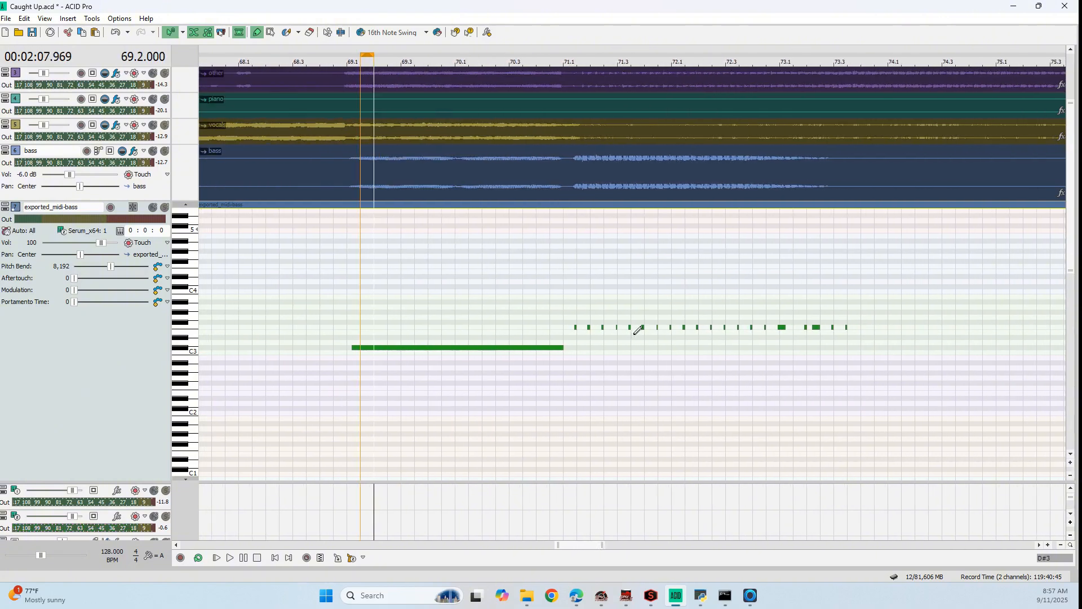
Draw two missing F3 notes between the short transcribed notes in the pulsing bass section after 71.1
{"action": "scroll", "coordinate": [630, 331], "scroll_direction": "up", "scroll_amount": 1}
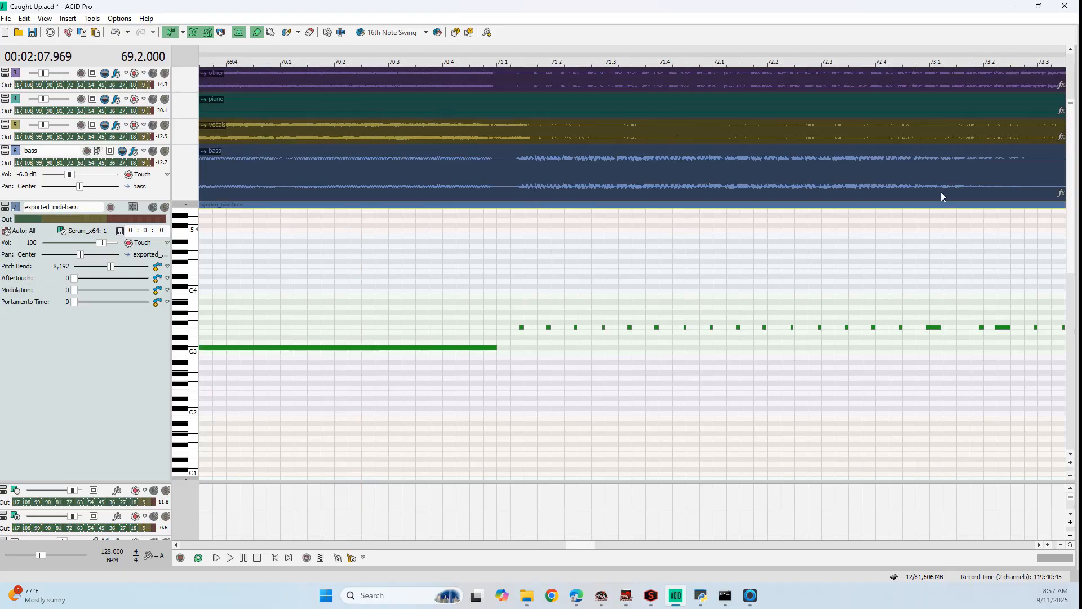
{"action": "scroll", "coordinate": [548, 314], "scroll_direction": "down", "scroll_amount": 1}
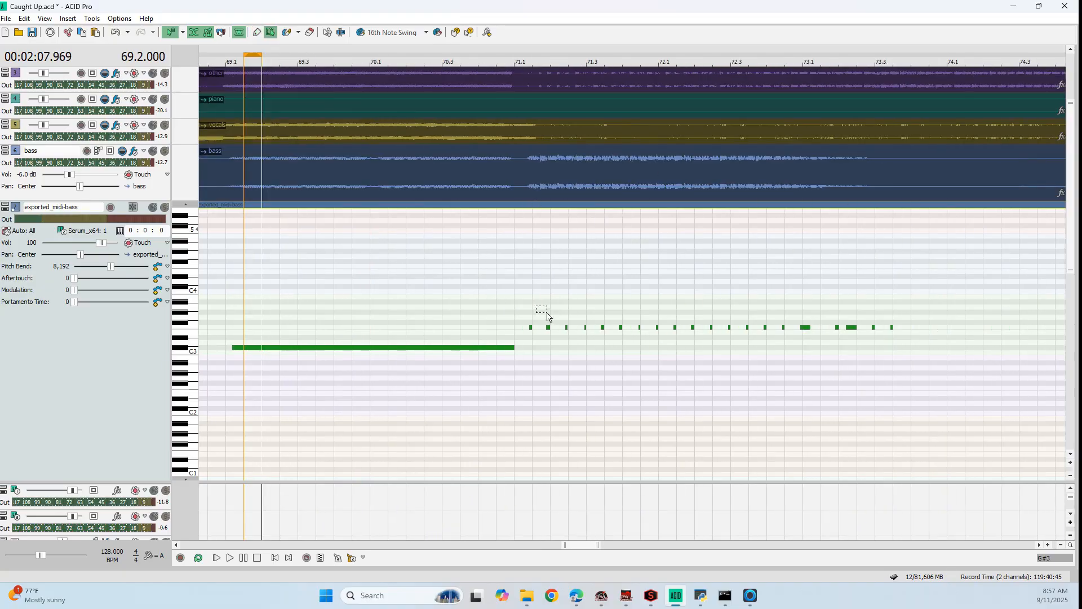
{"action": "left_click_drag", "start_coordinate": [577, 326], "coordinate": [912, 335]}
{"action": "scroll", "coordinate": [565, 326], "scroll_direction": "up", "scroll_amount": 3}
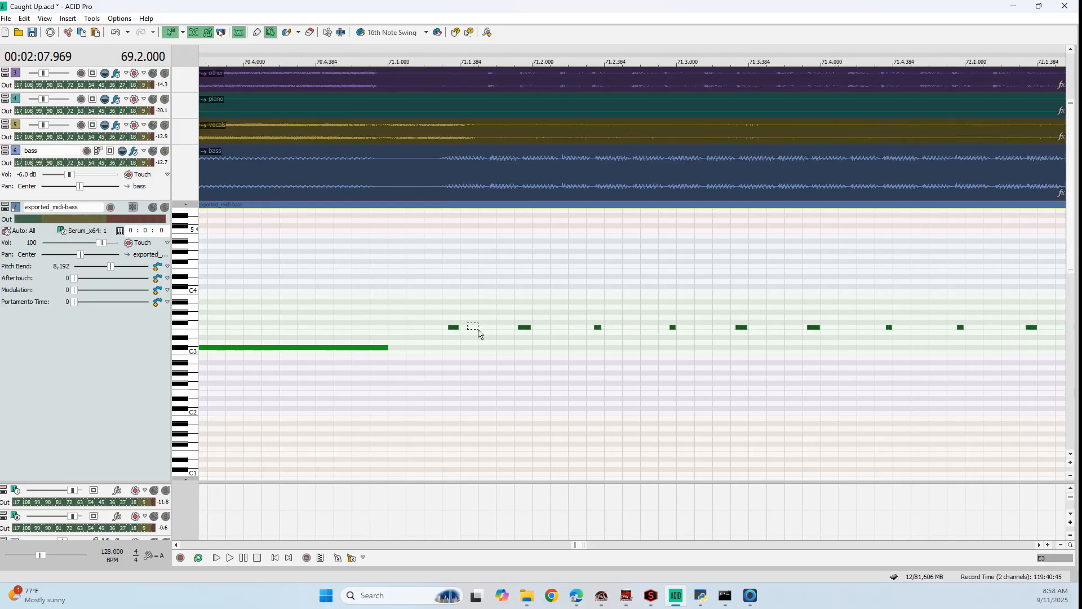
{"action": "scroll", "coordinate": [453, 332], "scroll_direction": "up", "scroll_amount": 1}
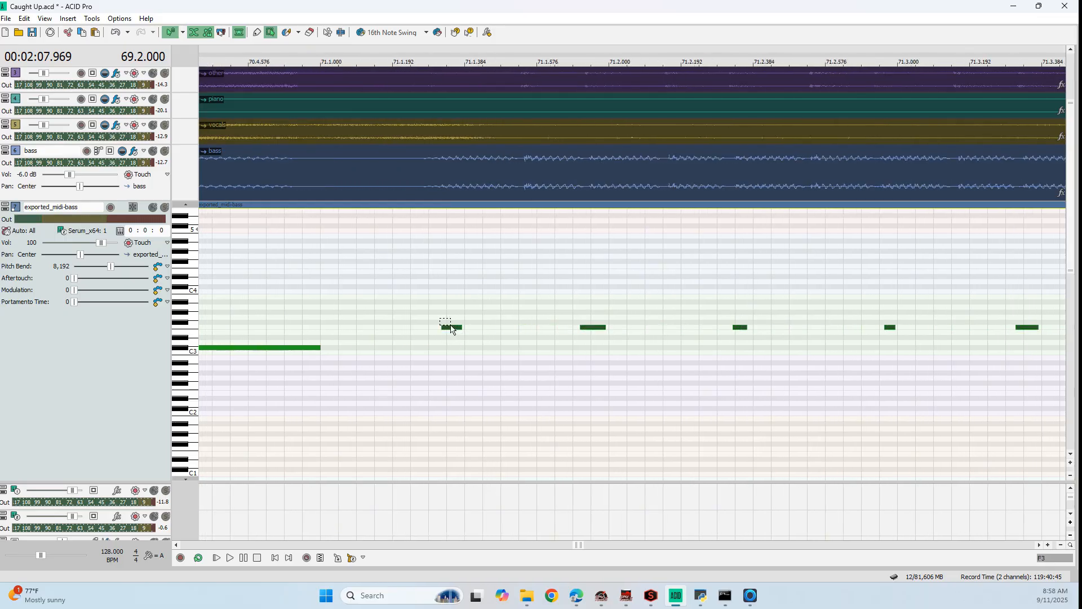
{"action": "left_click", "coordinate": [498, 311]}
{"action": "scroll", "coordinate": [498, 311], "scroll_direction": "down", "scroll_amount": 3}
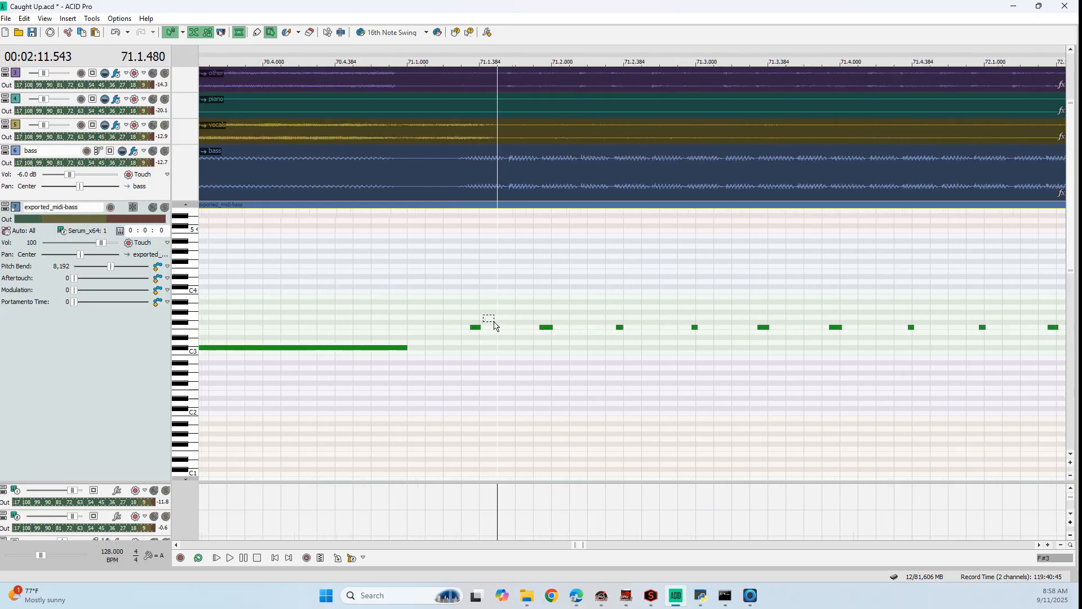
{"action": "scroll", "coordinate": [515, 266], "scroll_direction": "up", "scroll_amount": 2}
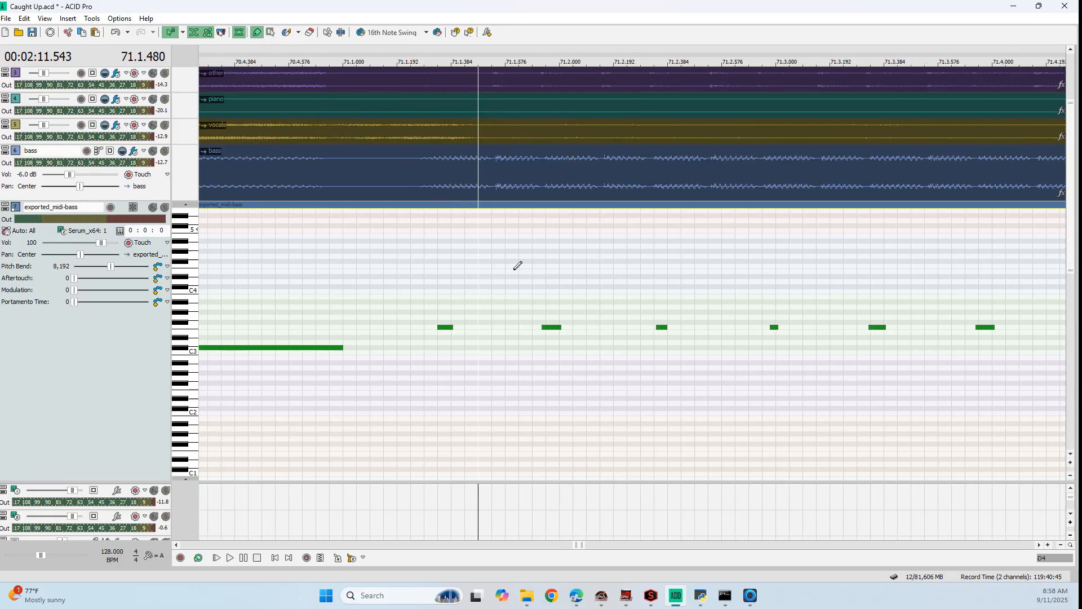
{"action": "left_click", "coordinate": [495, 327]}
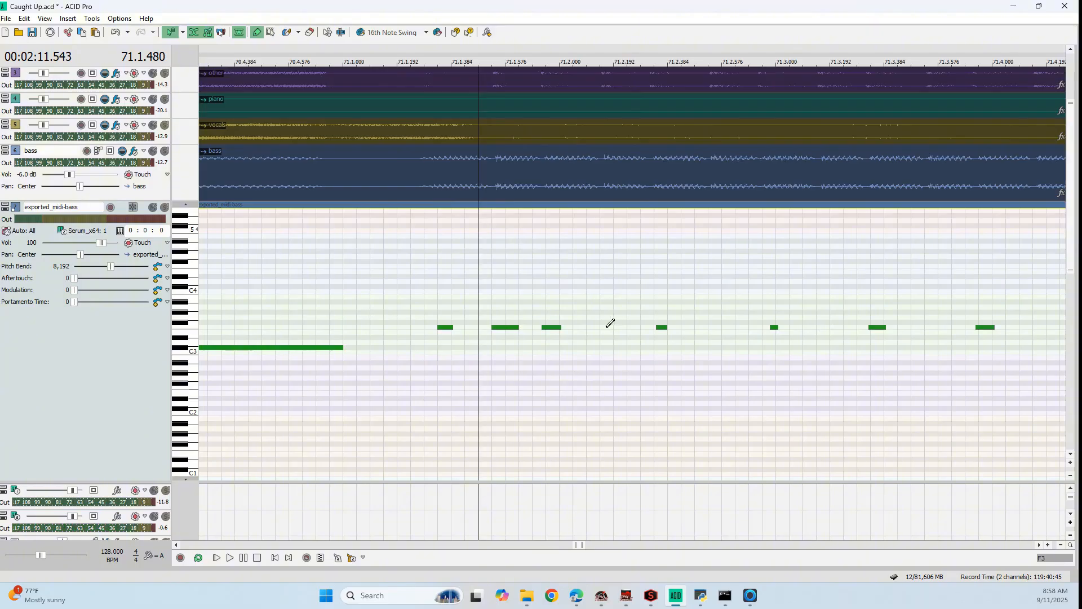
{"action": "left_click_drag", "start_coordinate": [609, 326], "coordinate": [628, 326]}
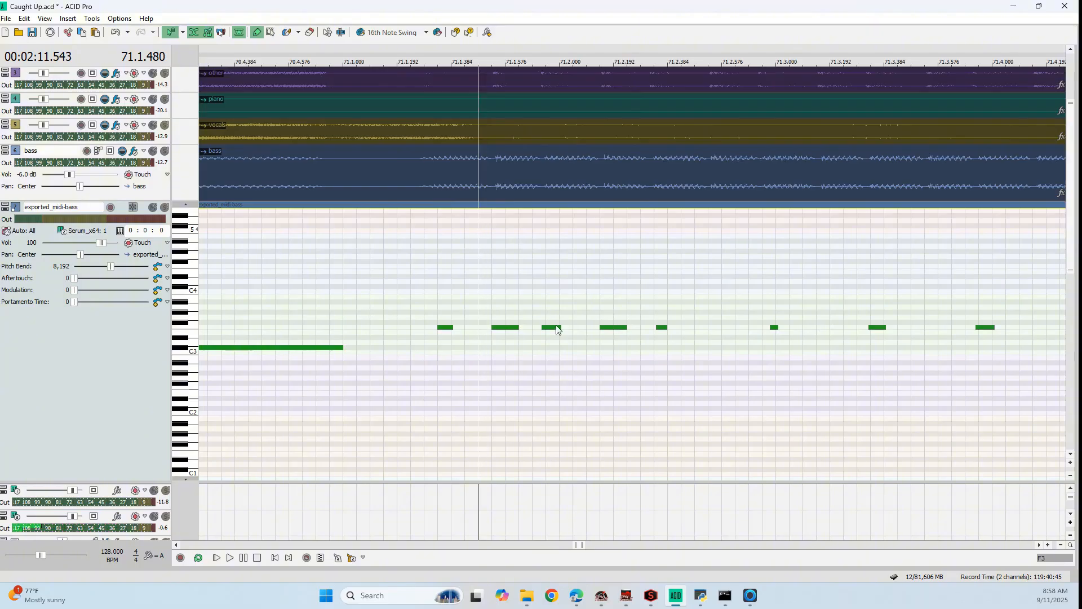
Lengthen the short F3 notes between 71.1 and 71.3 to match the drawn ones, and draw the missing note before 71.3
{"action": "left_click_drag", "start_coordinate": [561, 327], "coordinate": [569, 326]}
{"action": "left_click_drag", "start_coordinate": [452, 325], "coordinate": [462, 327]}
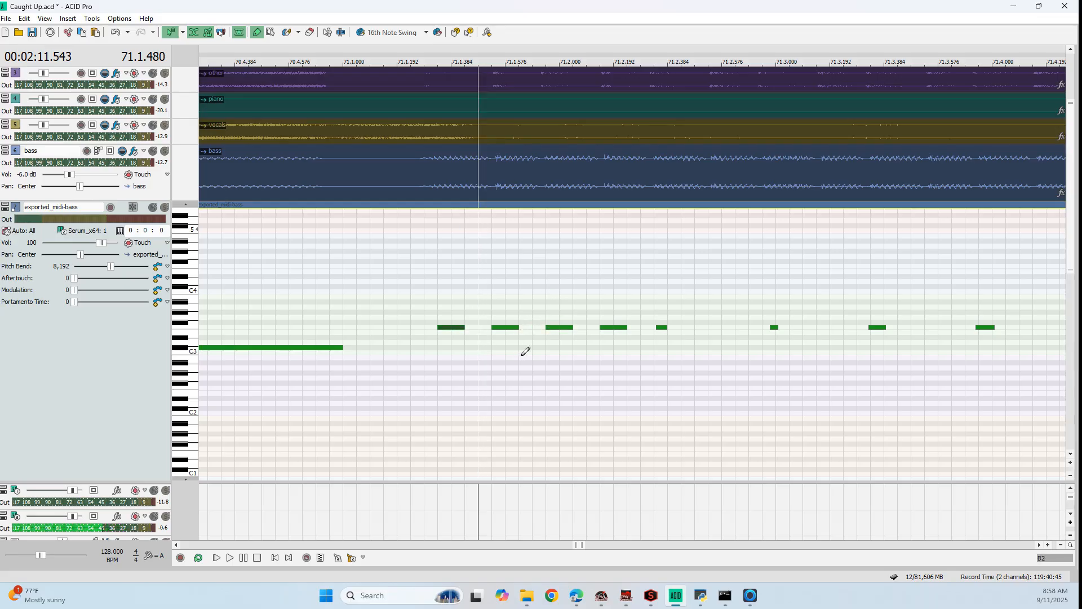
{"action": "left_click", "coordinate": [661, 328]}
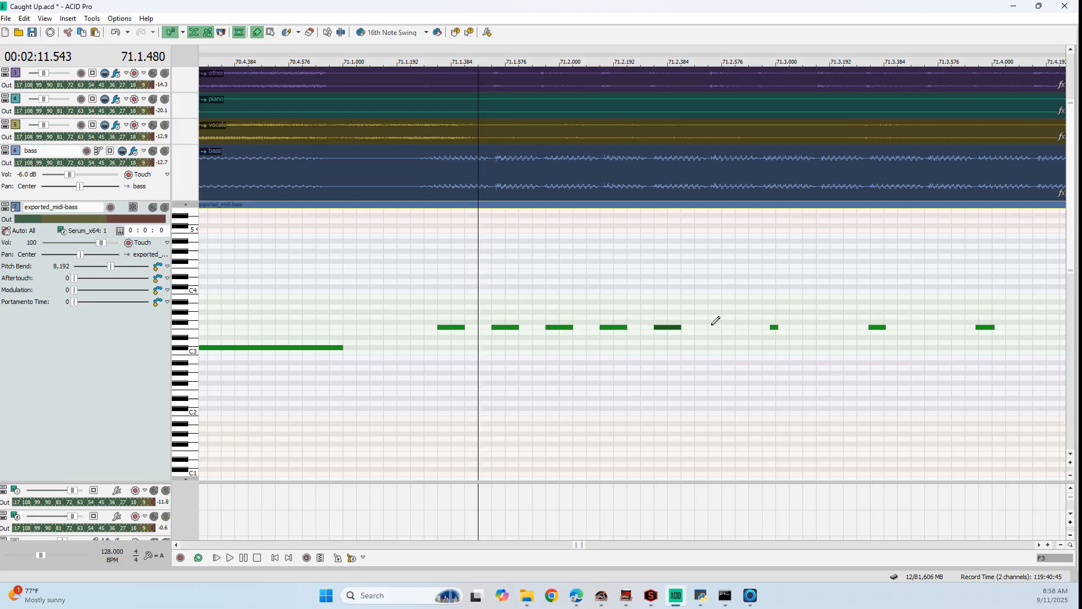
{"action": "left_click_drag", "start_coordinate": [716, 321], "coordinate": [735, 322]}
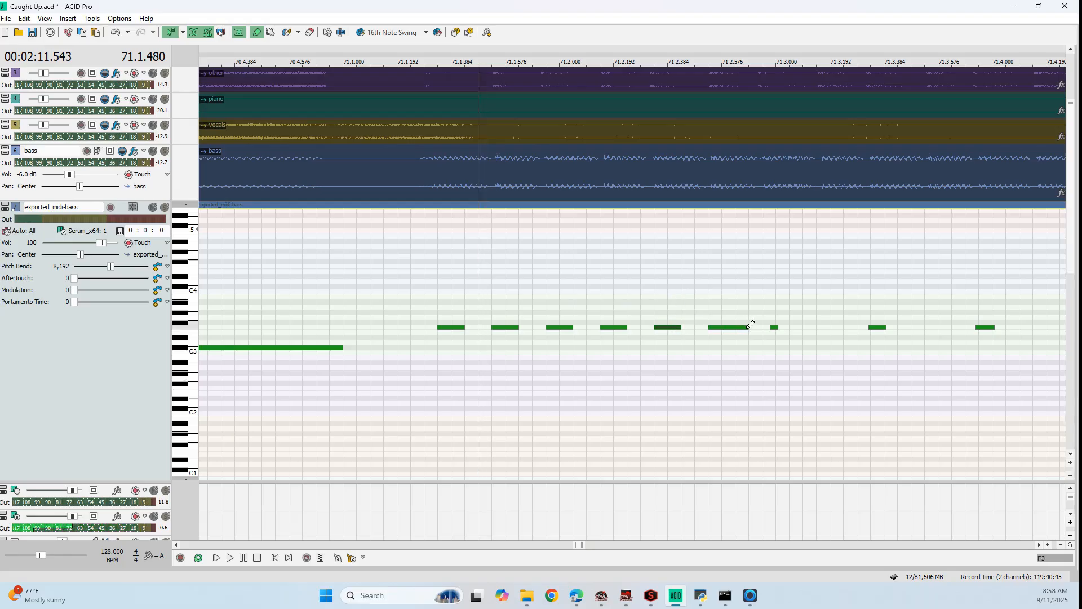
Extend the F3 notes between 71.1 and 71.3 so all six have equal length with narrow gaps between them
{"action": "left_click", "coordinate": [624, 327]}
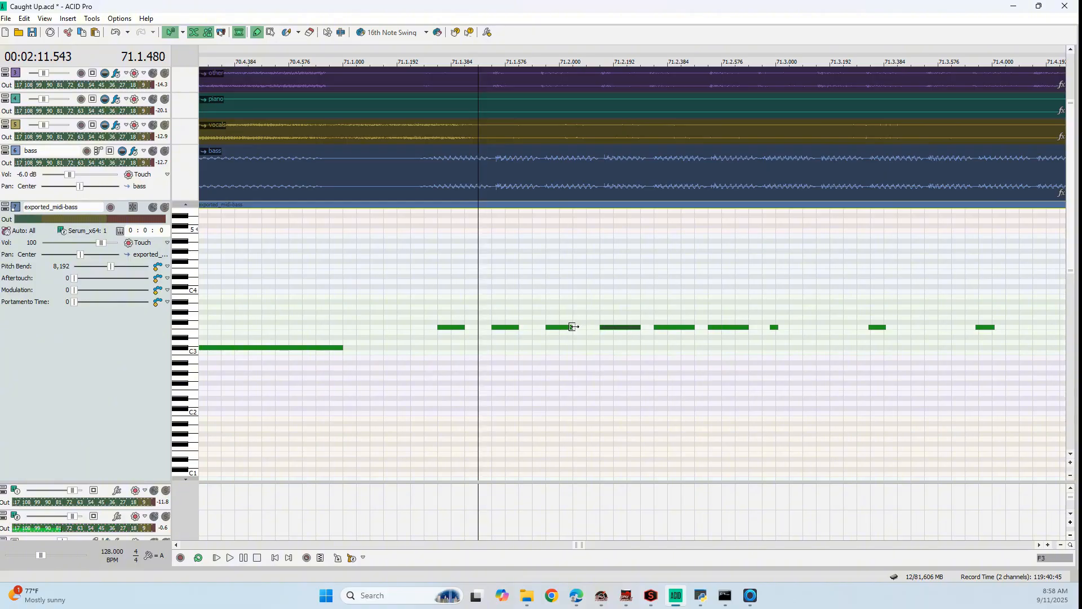
{"action": "left_click_drag", "start_coordinate": [573, 327], "coordinate": [529, 328]}
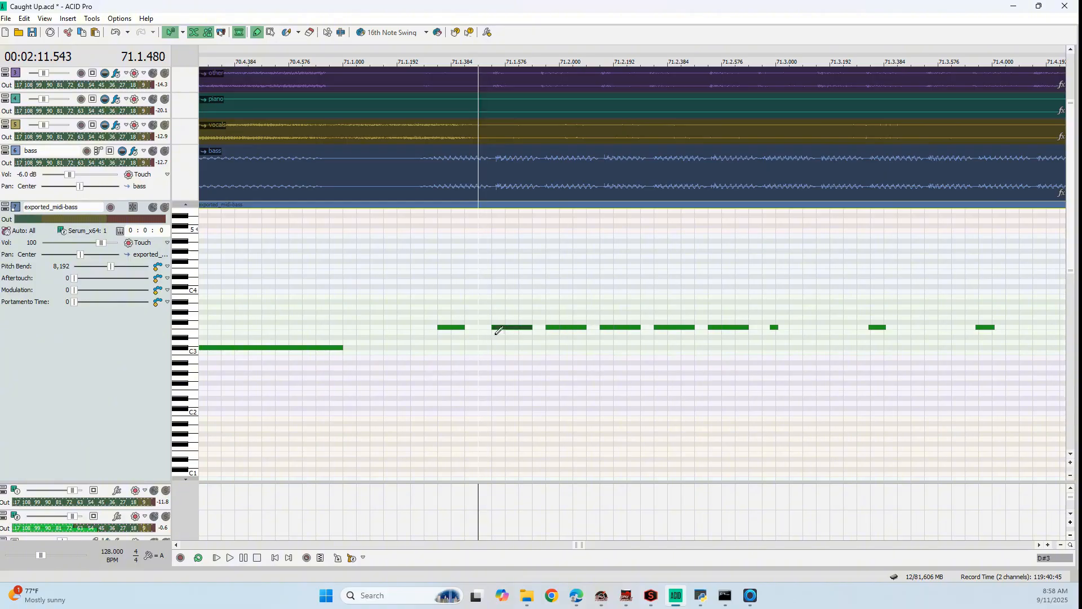
{"action": "left_click", "coordinate": [465, 327]}
Replace the three short F3 notes from 71.3 to 71.4 with a pasted copy of the six corrected notes
{"action": "left_click", "coordinate": [270, 32]}
{"action": "left_click_drag", "start_coordinate": [630, 377], "coordinate": [753, 360]}
{"action": "left_click_drag", "start_coordinate": [771, 316], "coordinate": [1041, 352]}
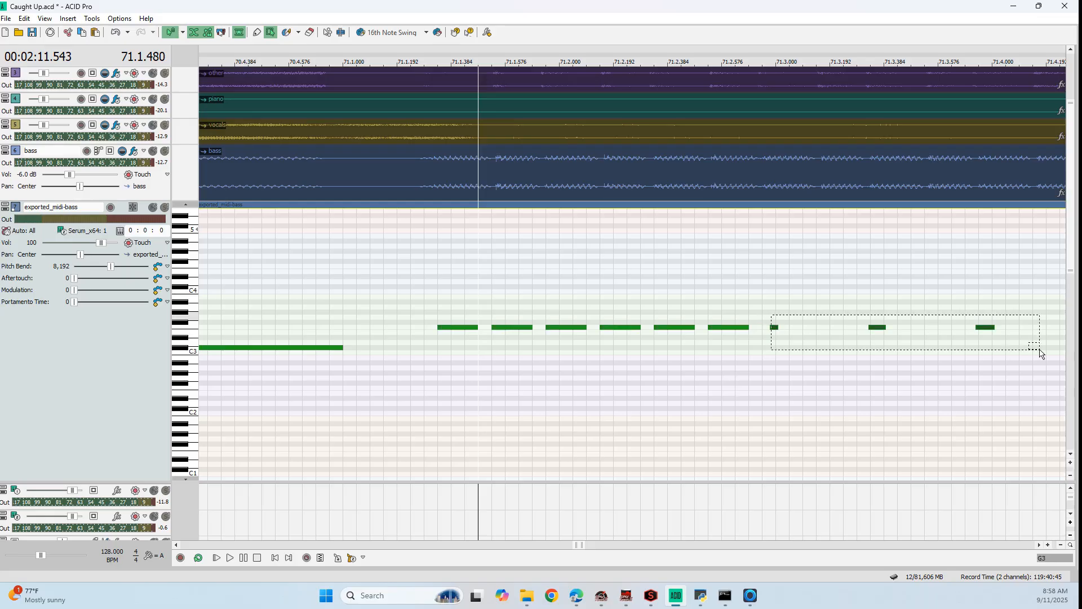
{"action": "left_click", "coordinate": [764, 327]}
{"action": "key", "text": "ctrl+v"}
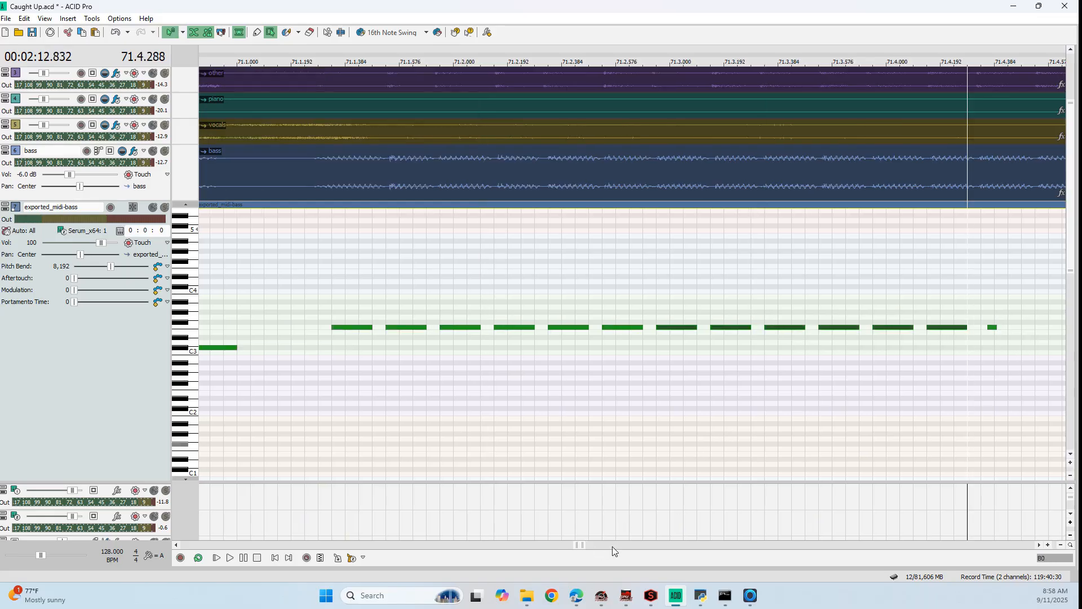
Replace the short F3 notes after 71.4.288 with another pasted copy of the six corrected notes
{"action": "left_click", "coordinate": [1039, 545]}
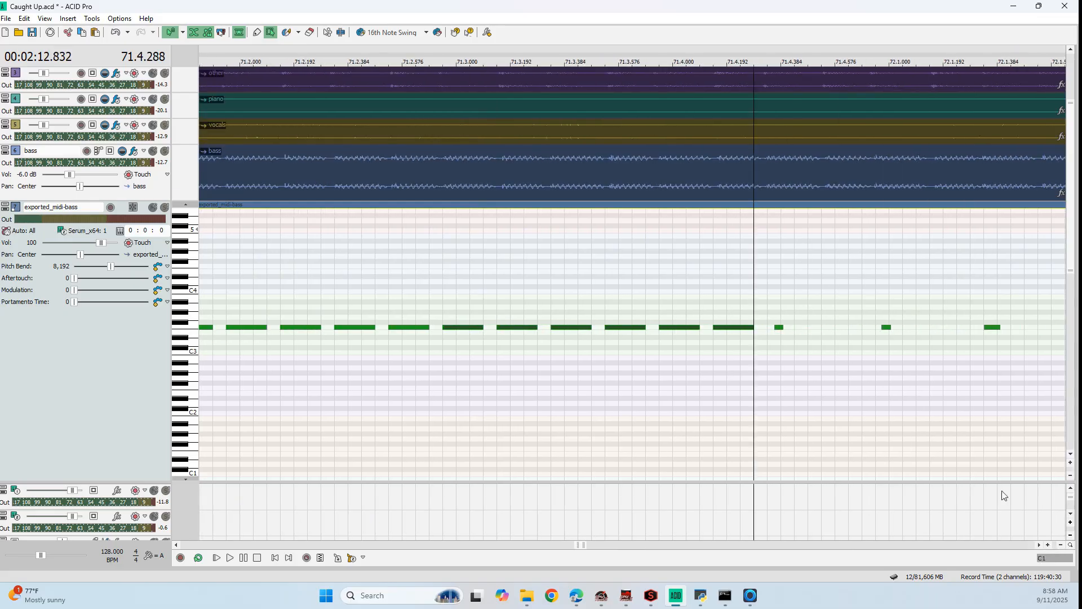
{"action": "left_click", "coordinate": [1040, 545]}
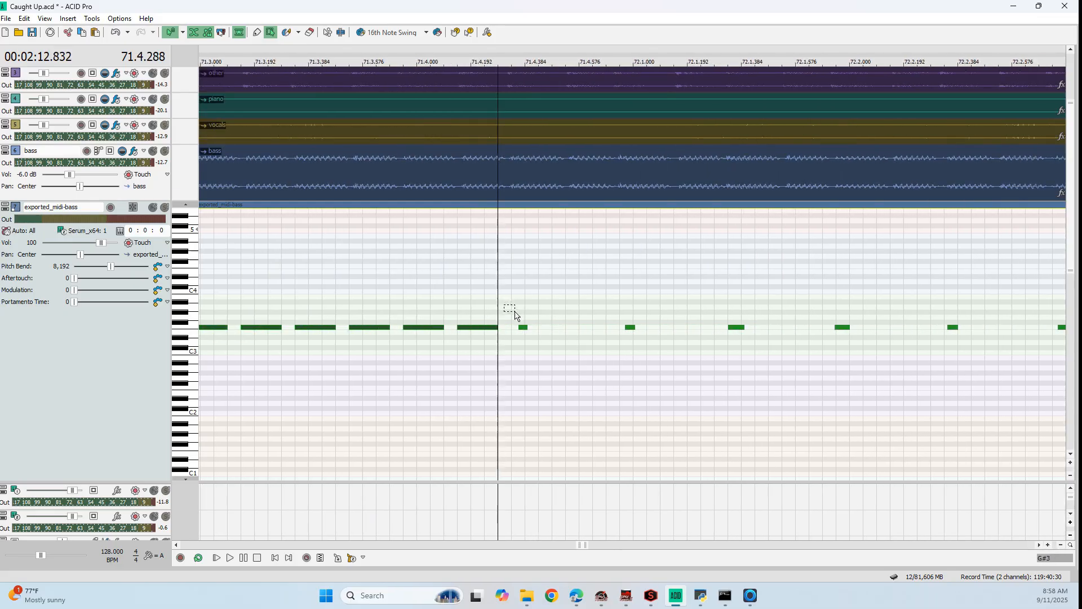
{"action": "left_click_drag", "start_coordinate": [512, 316], "coordinate": [992, 364]}
{"action": "key", "text": "Delete"}
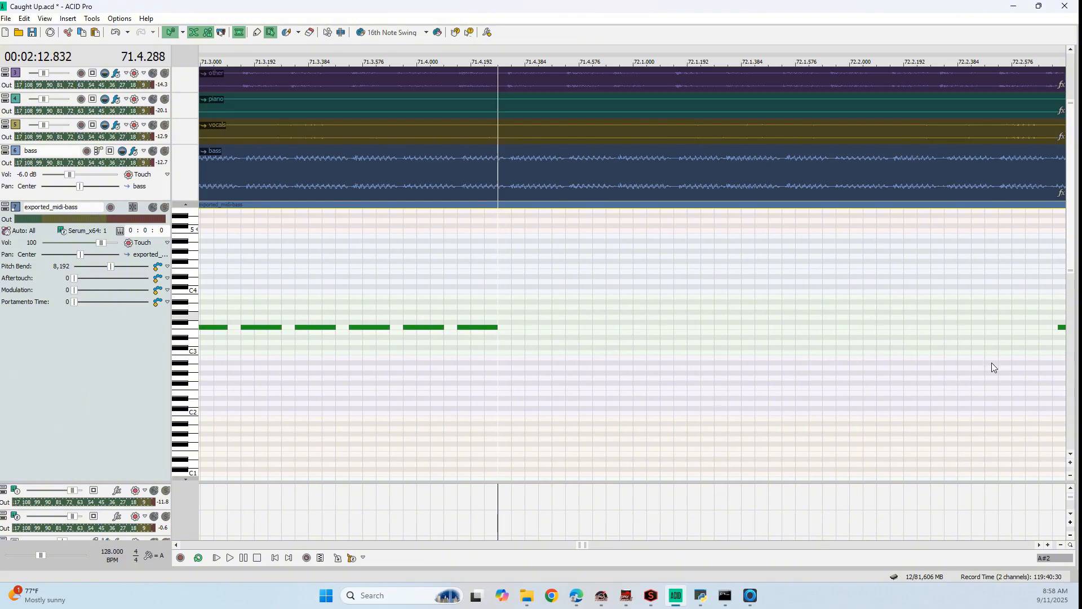
{"action": "left_click", "coordinate": [513, 330]}
{"action": "key", "text": "ctrl+v"}
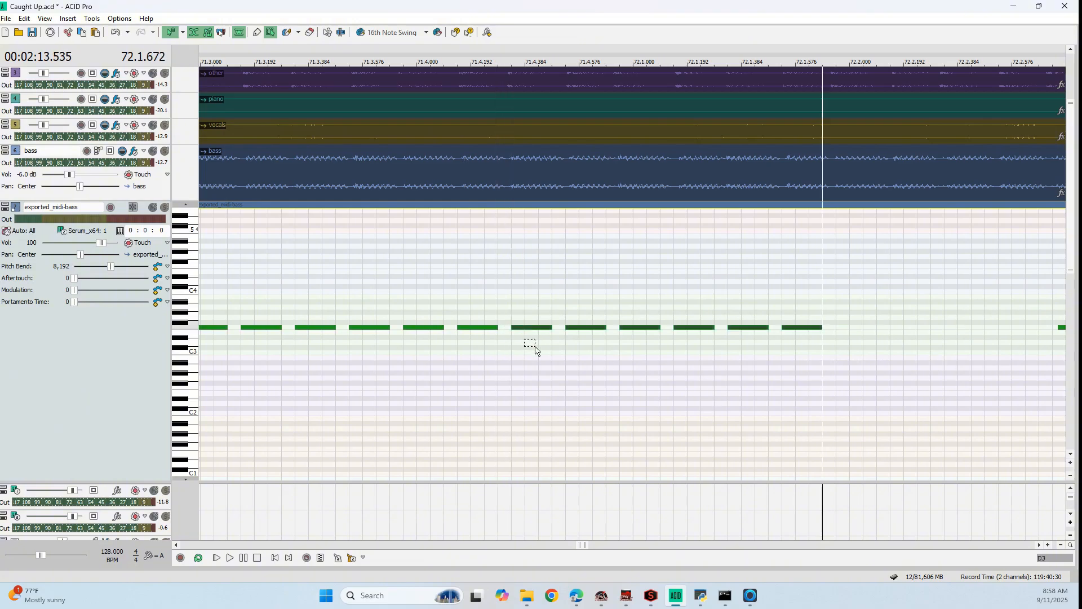
Delete the remaining short F3 notes after 72.2 and paste the six-note pattern at 72.1.720
{"action": "left_click", "coordinate": [841, 332]}
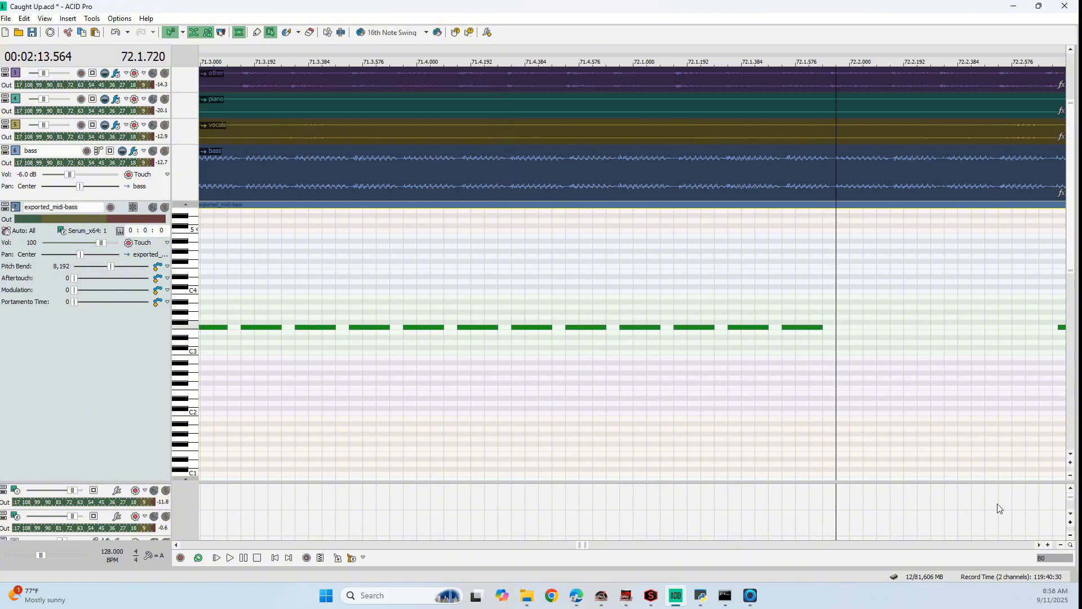
{"action": "left_click", "coordinate": [1041, 545]}
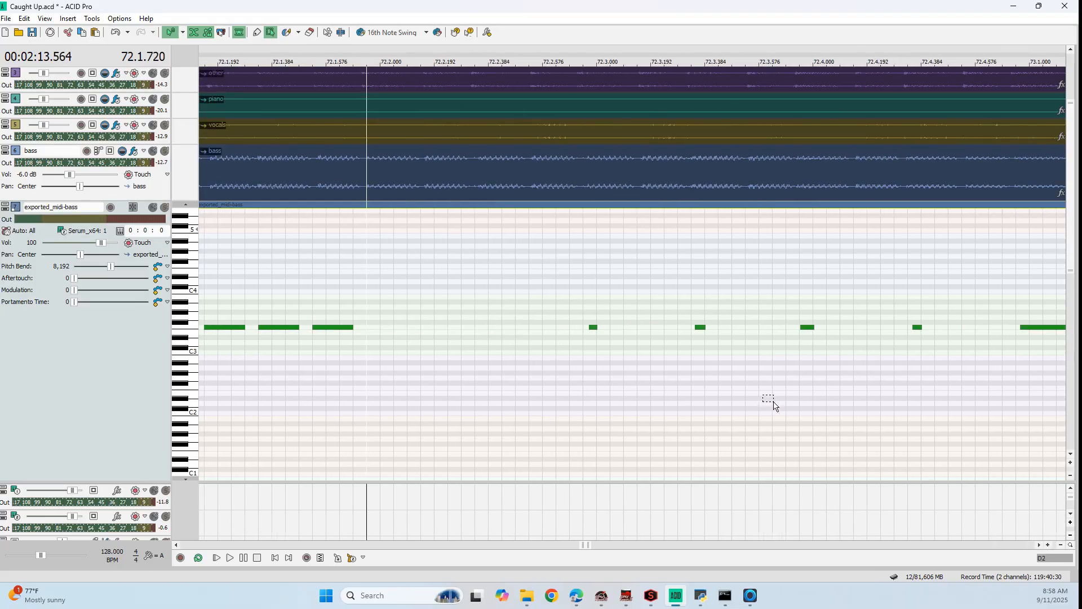
{"action": "scroll", "coordinate": [775, 404], "scroll_direction": "down", "scroll_amount": 1}
{"action": "left_click", "coordinate": [1041, 545]}
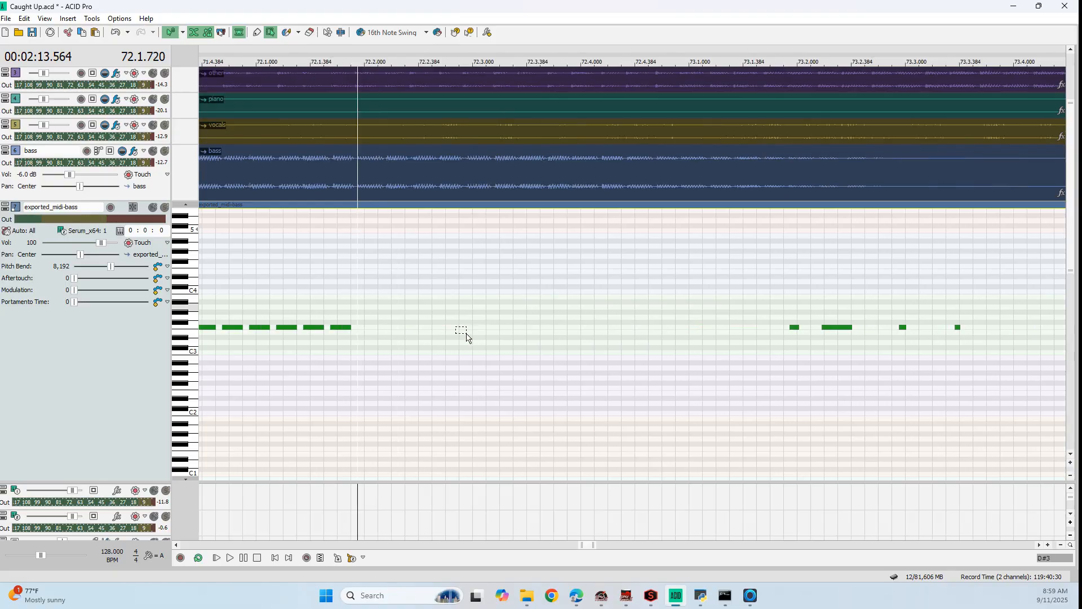
{"action": "scroll", "coordinate": [365, 333], "scroll_direction": "up", "scroll_amount": 3}
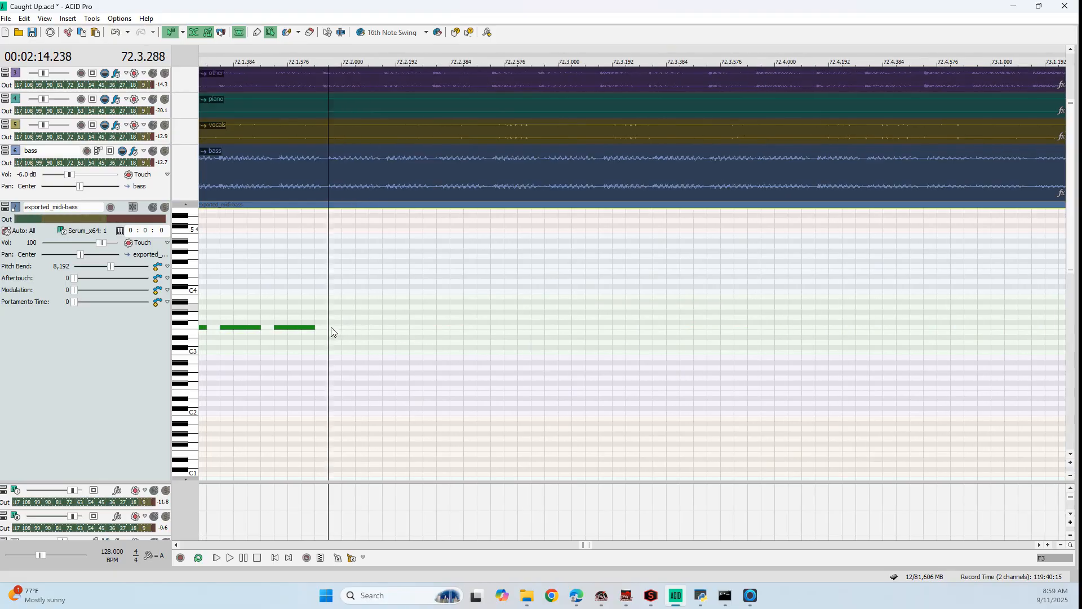
{"action": "scroll", "coordinate": [661, 333], "scroll_direction": "up", "scroll_amount": 1}
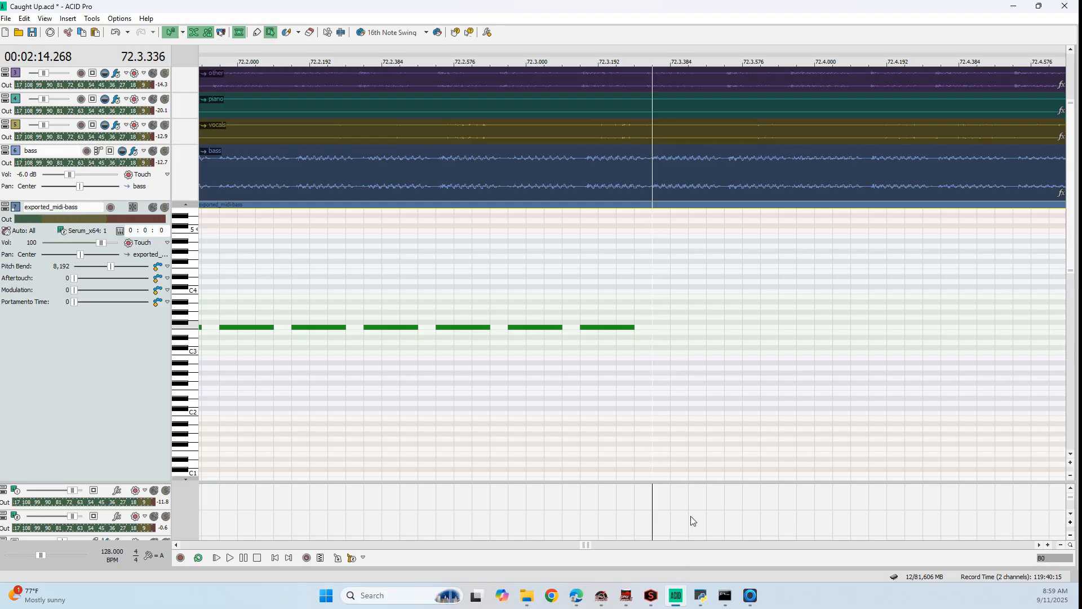
Paste the six-note F3 pattern again at 72.3.336 to continue the pulsing bass
{"action": "scroll", "coordinate": [691, 517], "scroll_direction": "down", "scroll_amount": 6}
{"action": "left_click_drag", "start_coordinate": [593, 545], "coordinate": [606, 546]}
{"action": "left_click_drag", "start_coordinate": [385, 342], "coordinate": [397, 350]}
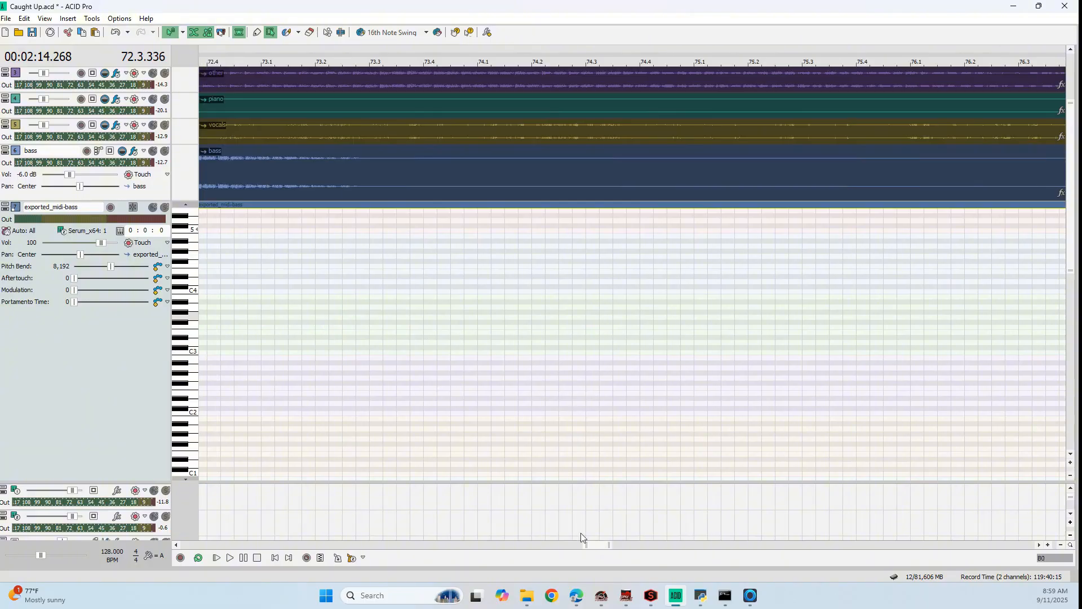
{"action": "left_click_drag", "start_coordinate": [597, 545], "coordinate": [584, 547]}
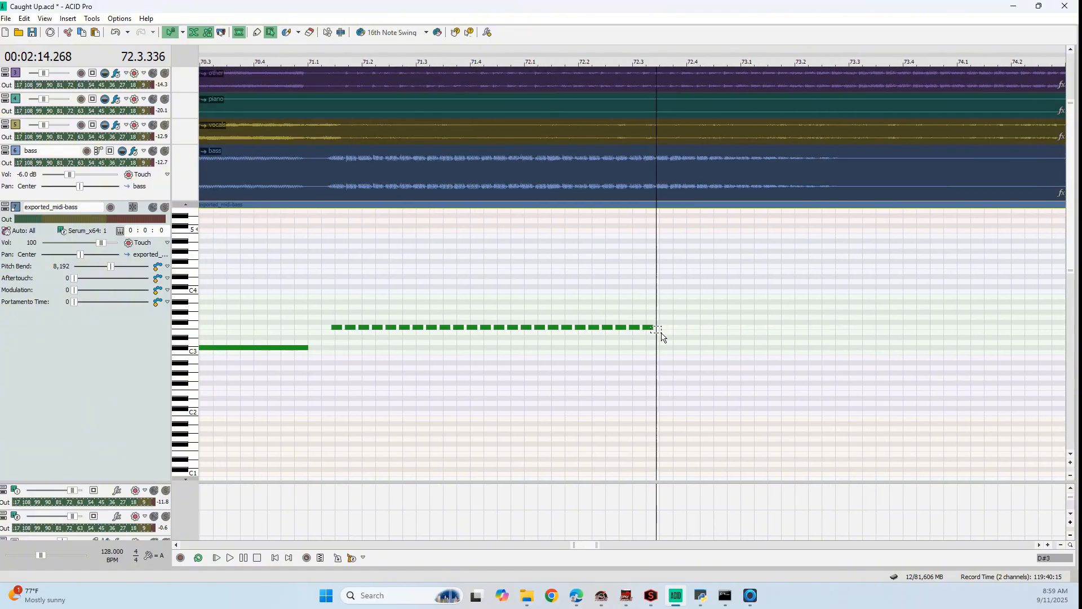
{"action": "scroll", "coordinate": [661, 337], "scroll_direction": "up", "scroll_amount": 4}
{"action": "scroll", "coordinate": [642, 329], "scroll_direction": "up", "scroll_amount": 3}
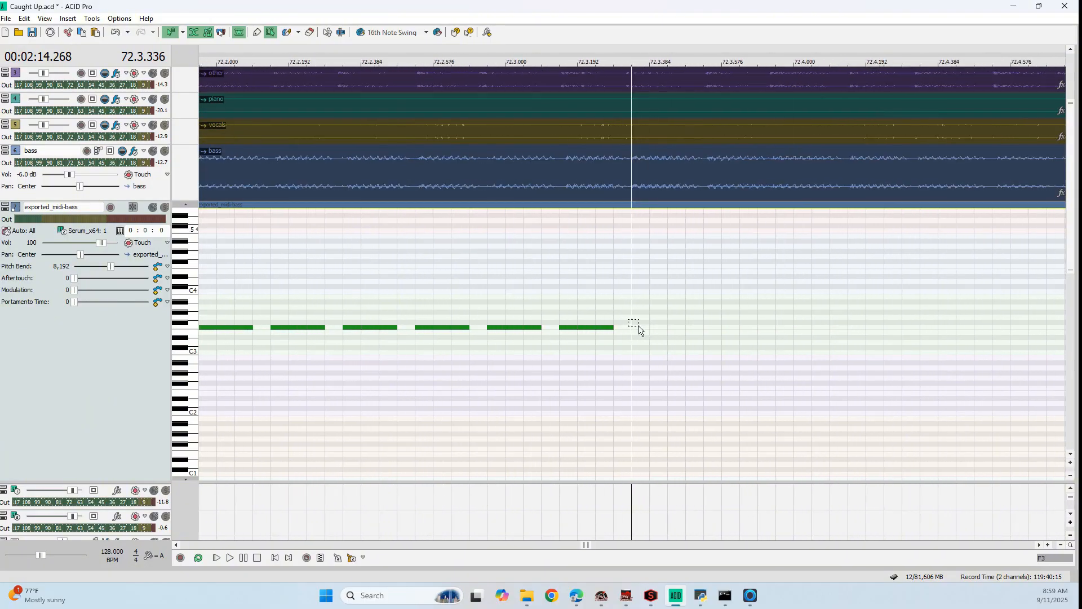
{"action": "scroll", "coordinate": [665, 345], "scroll_direction": "down", "scroll_amount": 5}
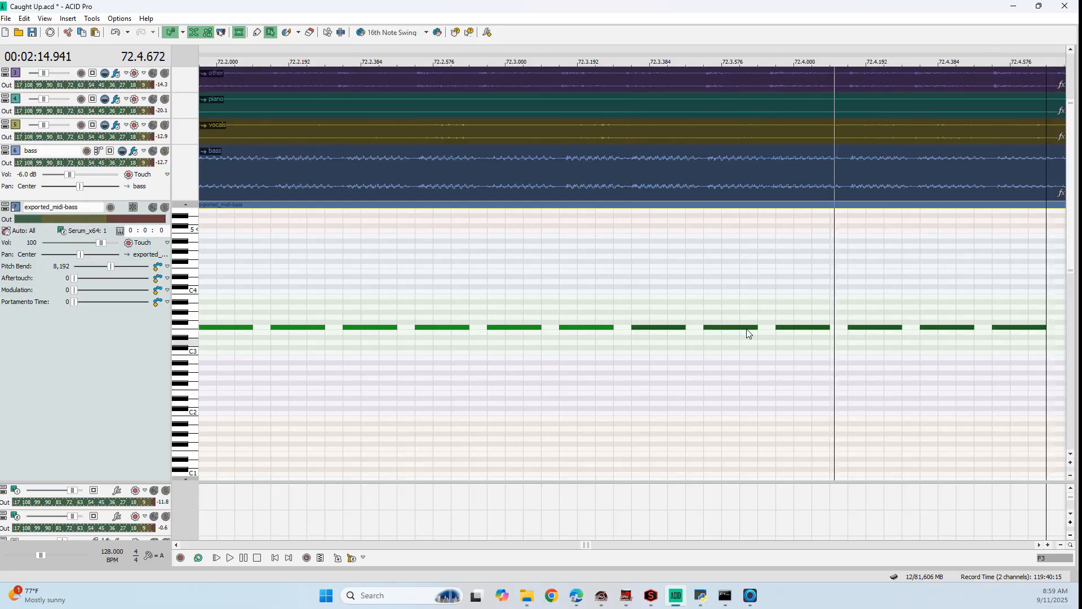
Paste one more copy of the six-note F3 pattern just before 73.1, following the audio's spacing
{"action": "scroll", "coordinate": [841, 325], "scroll_direction": "up", "scroll_amount": 5}
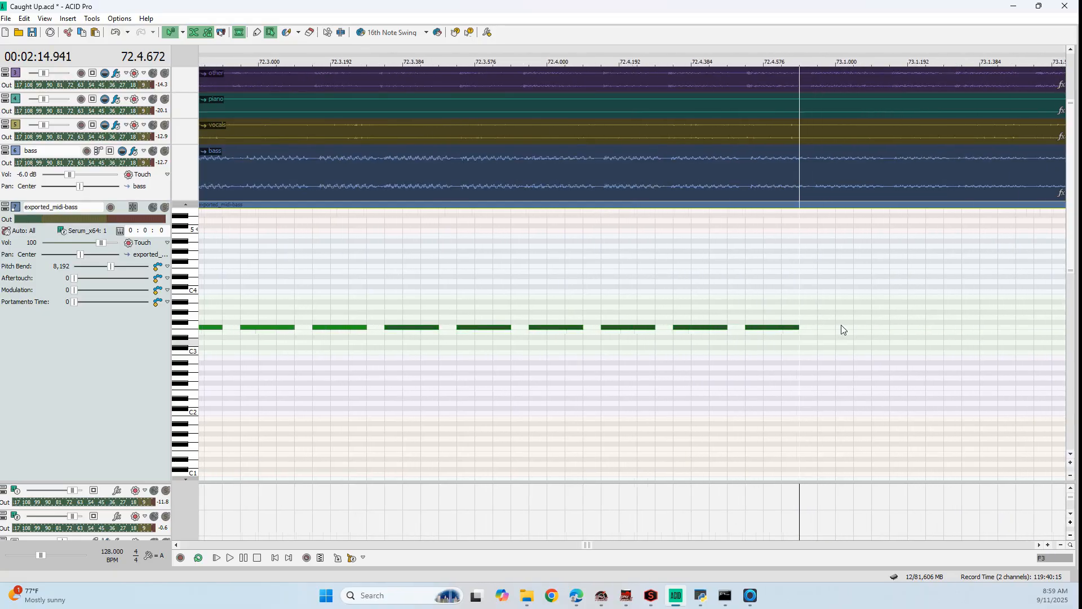
{"action": "key", "text": "ctrl+v"}
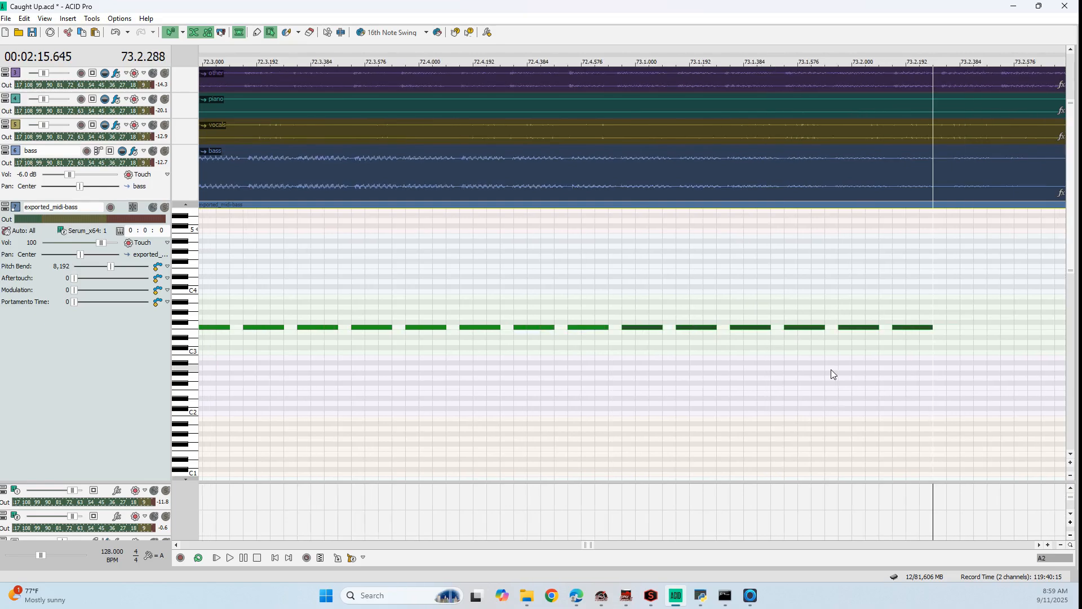
{"action": "left_click", "coordinate": [952, 330]}
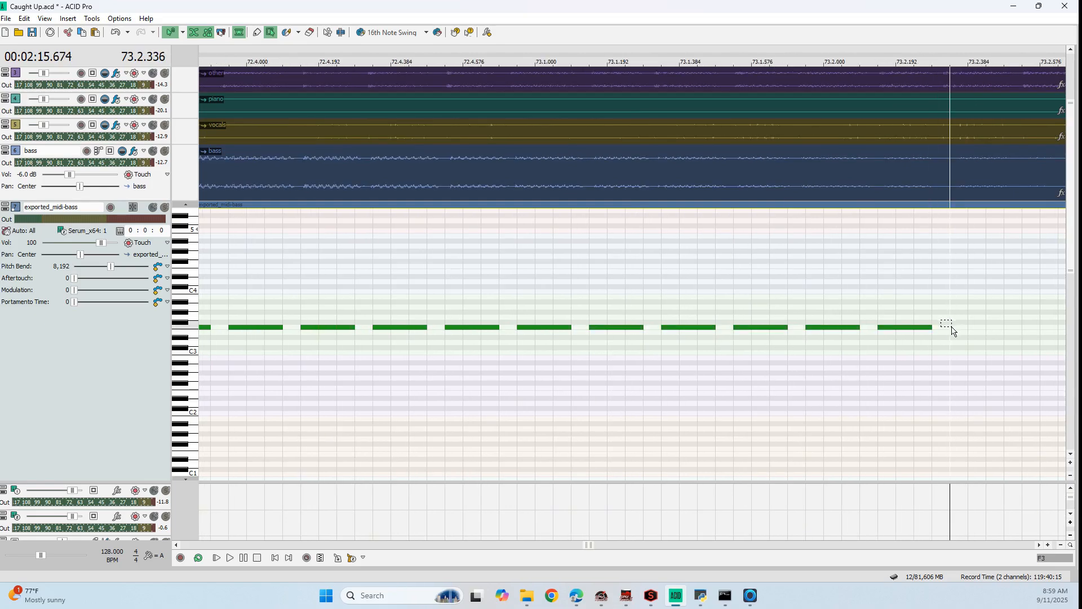
Set the loop region from 69.1 to 72.3 over the corrected bass notes
{"action": "scroll", "coordinate": [952, 338], "scroll_direction": "down", "scroll_amount": 10}
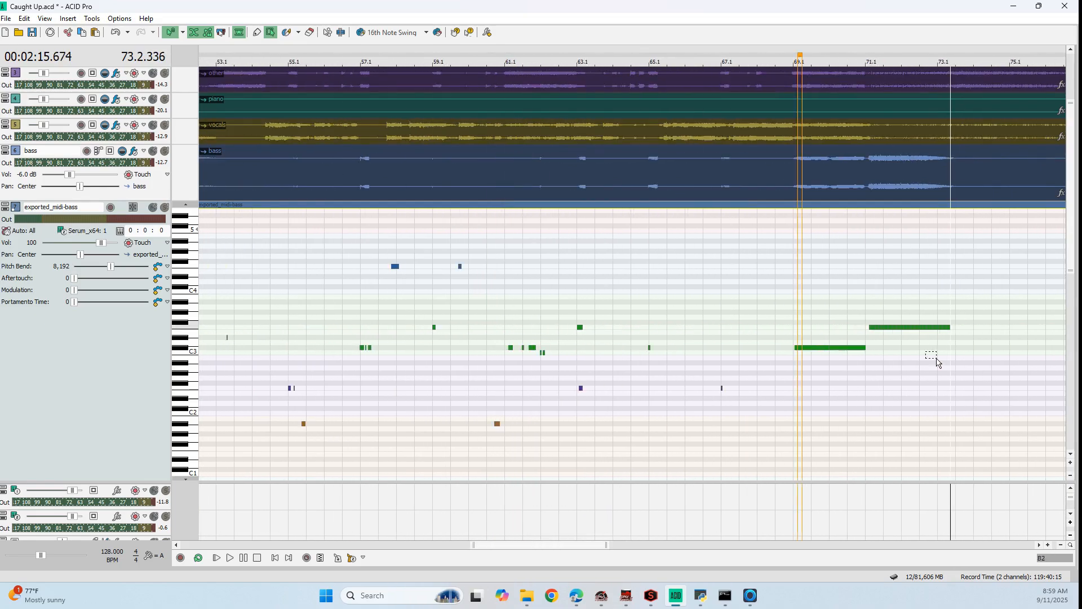
{"action": "left_click_drag", "start_coordinate": [796, 48], "coordinate": [925, 58]}
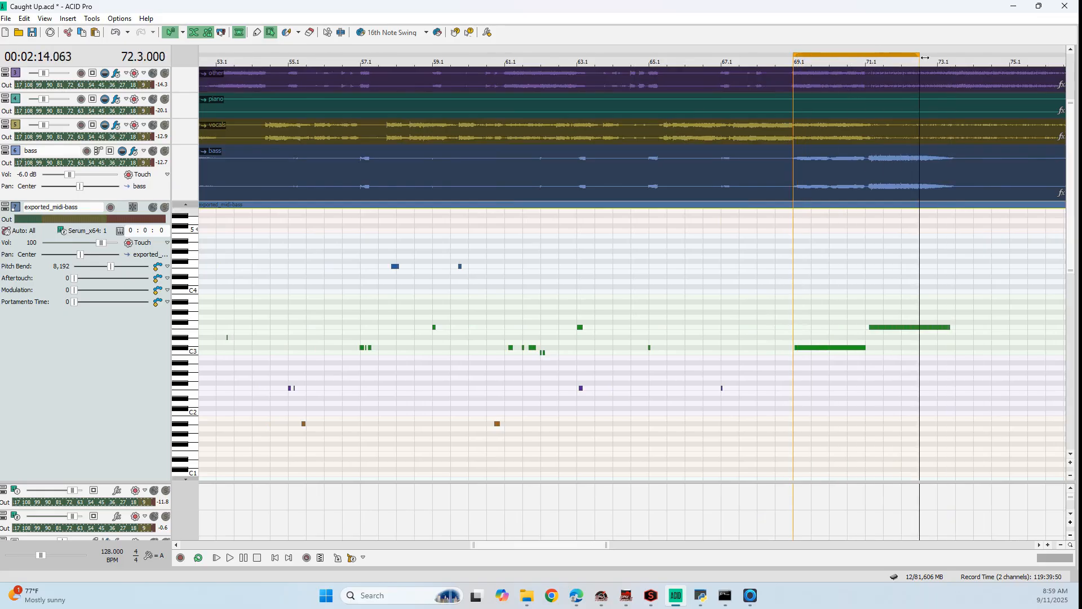
Extend the loop region to 73.1 and play it to check the corrected bass notes against the bass audio
{"action": "key", "text": "space"}
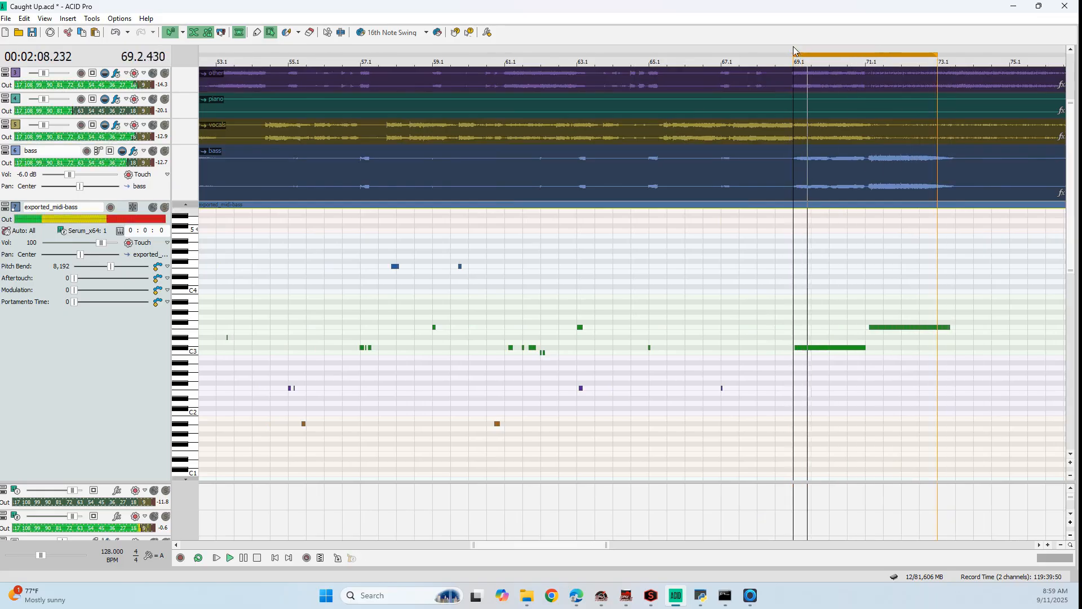
{"action": "scroll", "coordinate": [819, 355], "scroll_direction": "up", "scroll_amount": 2}
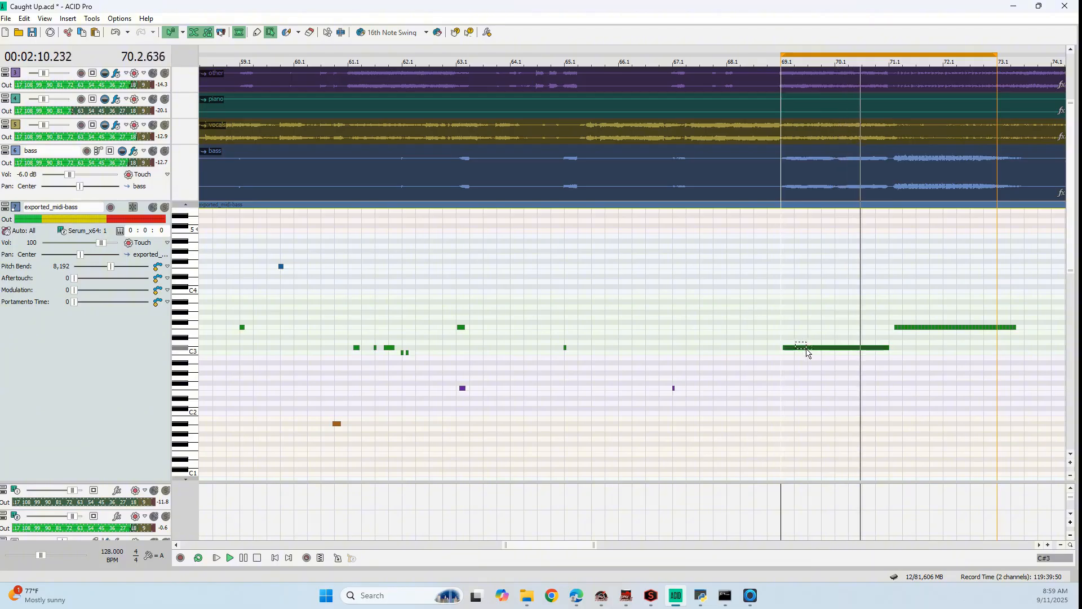
{"action": "scroll", "coordinate": [805, 364], "scroll_direction": "up", "scroll_amount": 2}
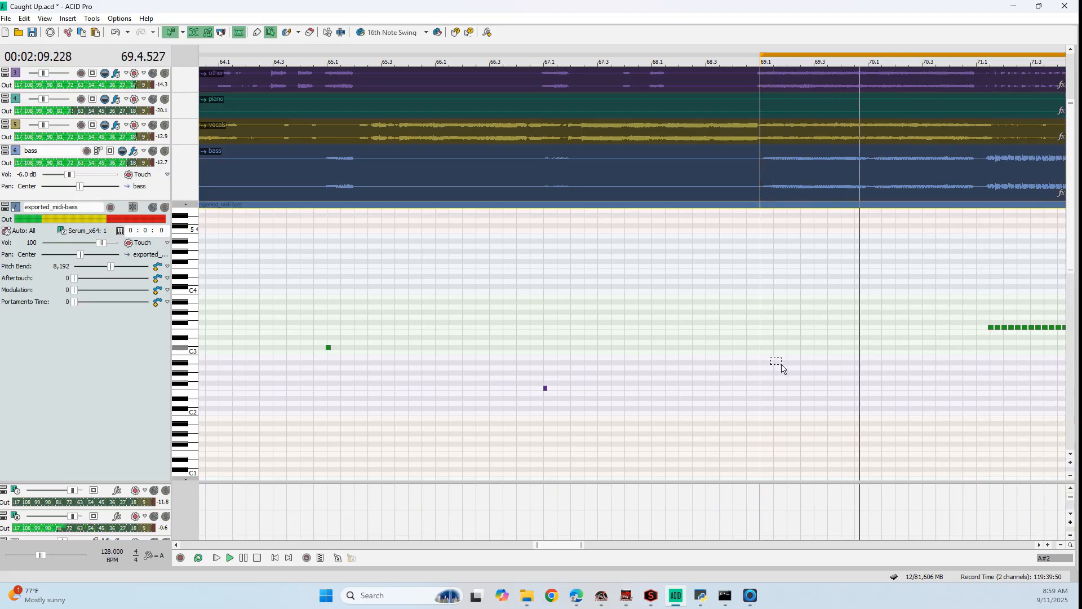
{"action": "left_click_drag", "start_coordinate": [897, 346], "coordinate": [908, 353]}
{"action": "scroll", "coordinate": [909, 354], "scroll_direction": "down", "scroll_amount": 3}
{"action": "left_click_drag", "start_coordinate": [568, 545], "coordinate": [616, 545]}
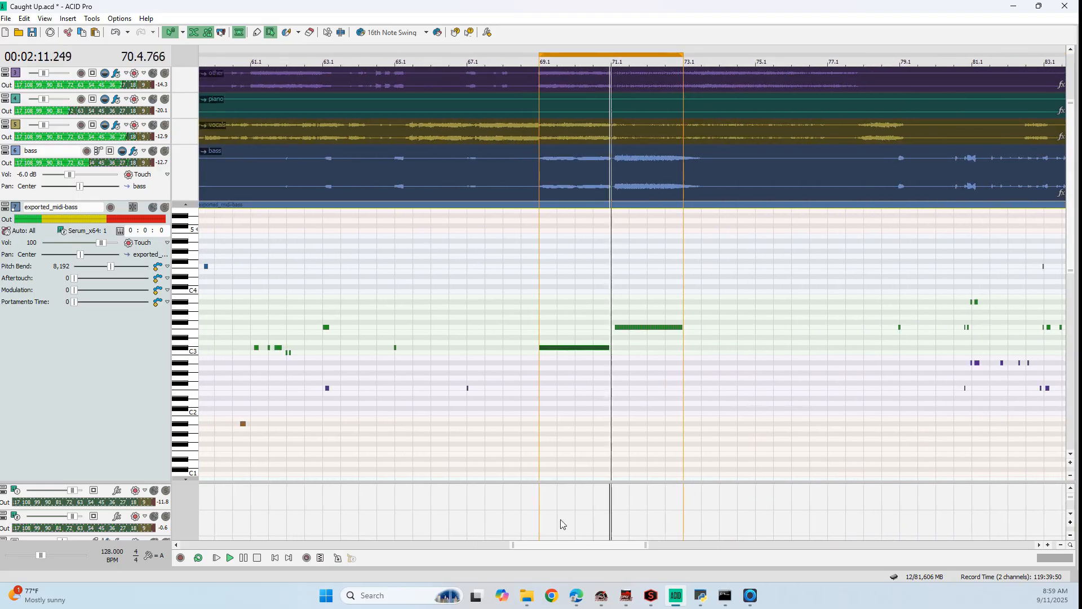
Enlarge the lower bus area, expand the Serum_x64 synth's controls and open its soft synth properties
{"action": "left_click_drag", "start_coordinate": [120, 490], "coordinate": [157, 428]}
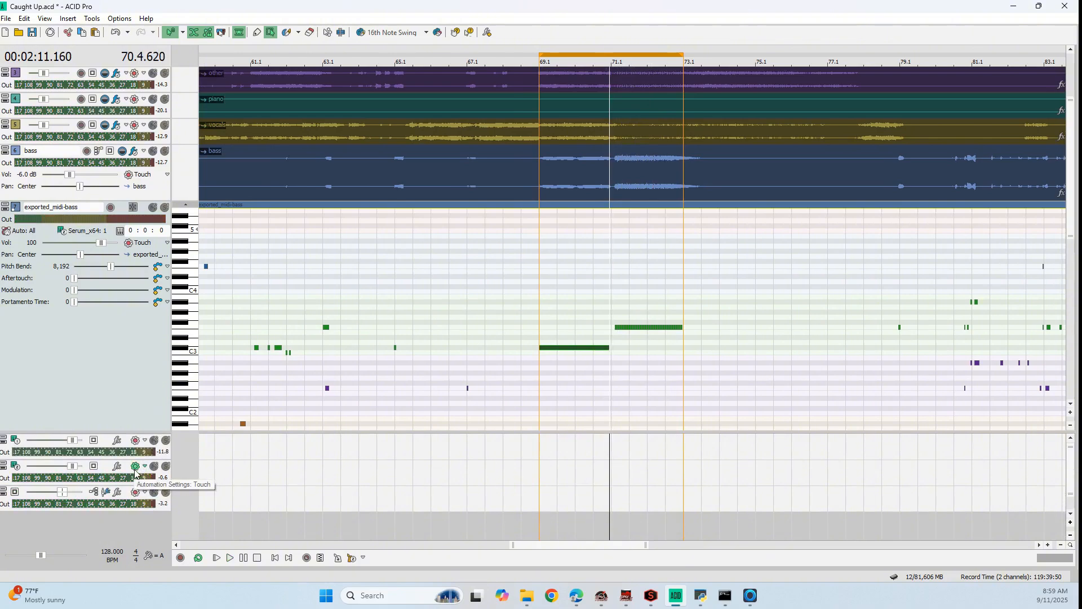
{"action": "left_click_drag", "start_coordinate": [113, 424], "coordinate": [113, 376]}
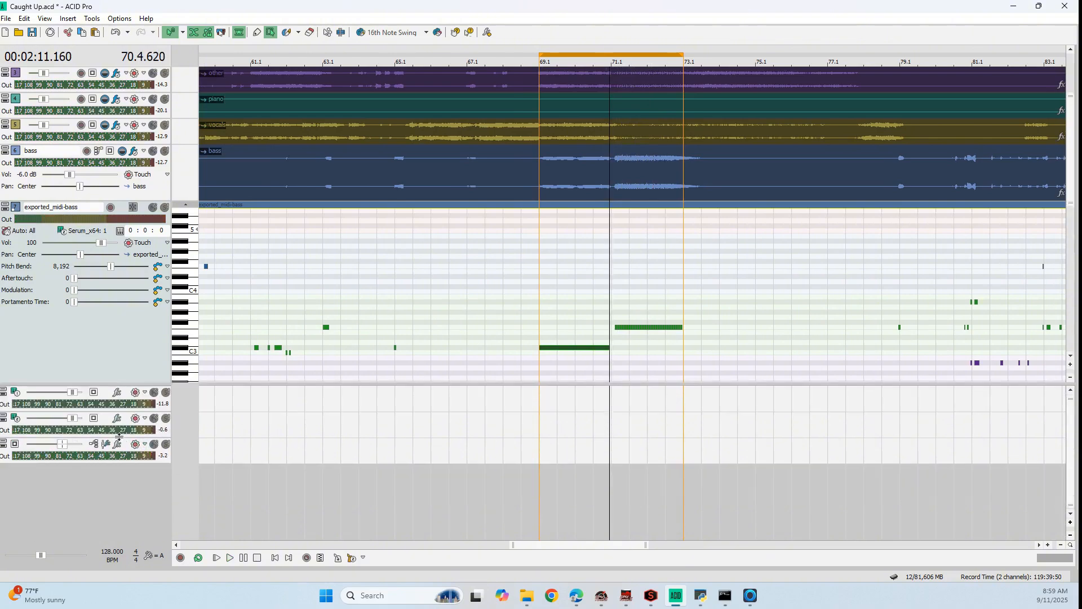
{"action": "left_click_drag", "start_coordinate": [119, 435], "coordinate": [121, 494]}
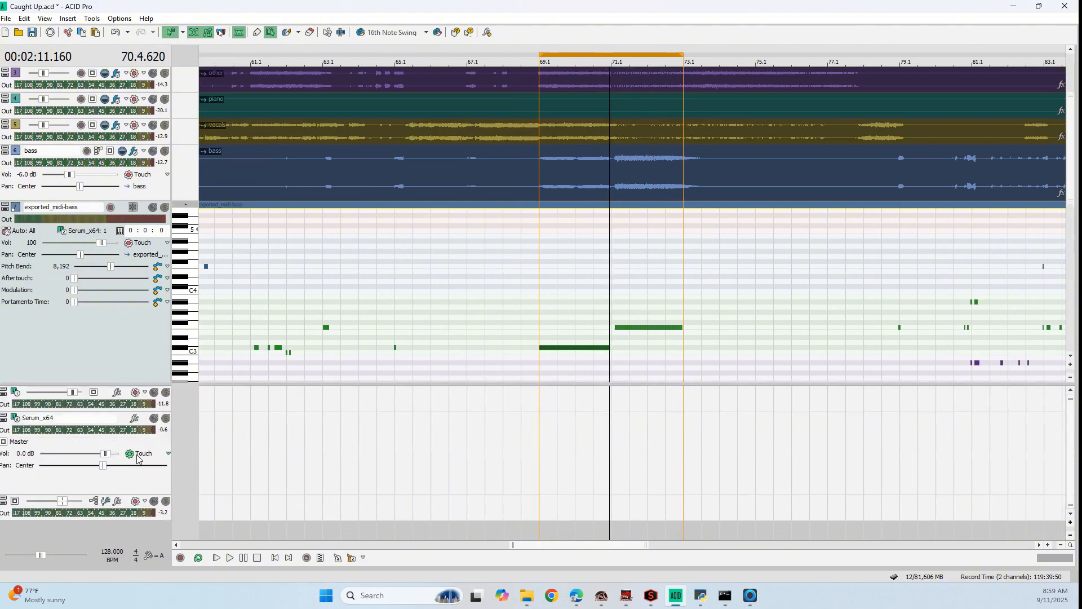
{"action": "right_click", "coordinate": [126, 479]}
{"action": "left_click", "coordinate": [156, 473]}
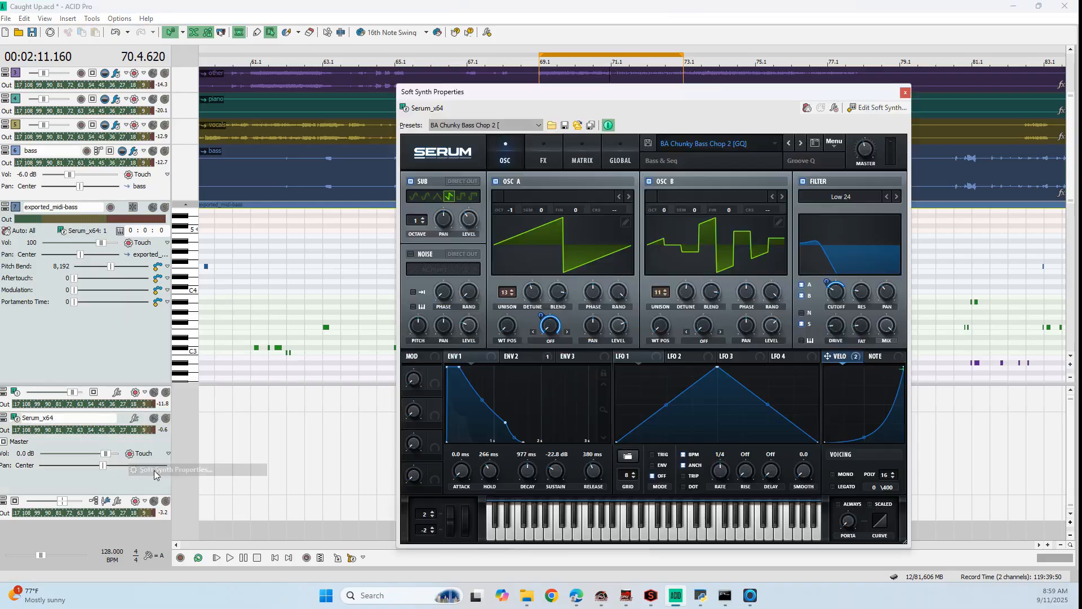
Turn on Touch automation recording for Serum_x64 and place the synth window clear of the looped bars
{"action": "left_click_drag", "start_coordinate": [588, 96], "coordinate": [202, 34]}
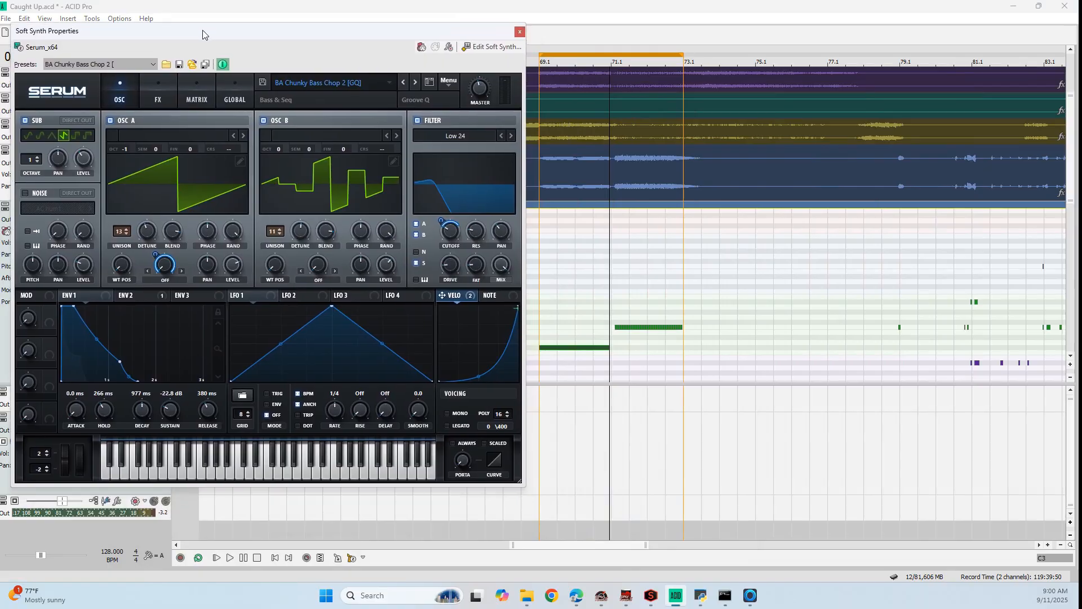
{"action": "left_click", "coordinate": [133, 525]}
{"action": "left_click_drag", "start_coordinate": [271, 35], "coordinate": [751, 95]}
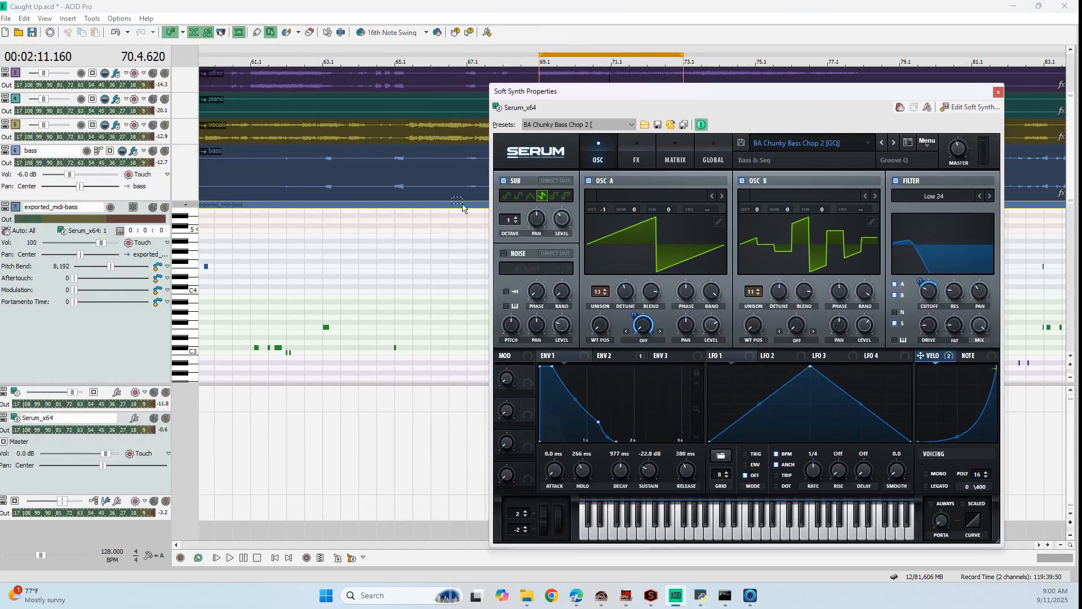
{"action": "left_click", "coordinate": [130, 454]}
{"action": "left_click_drag", "start_coordinate": [685, 90], "coordinate": [183, 38]}
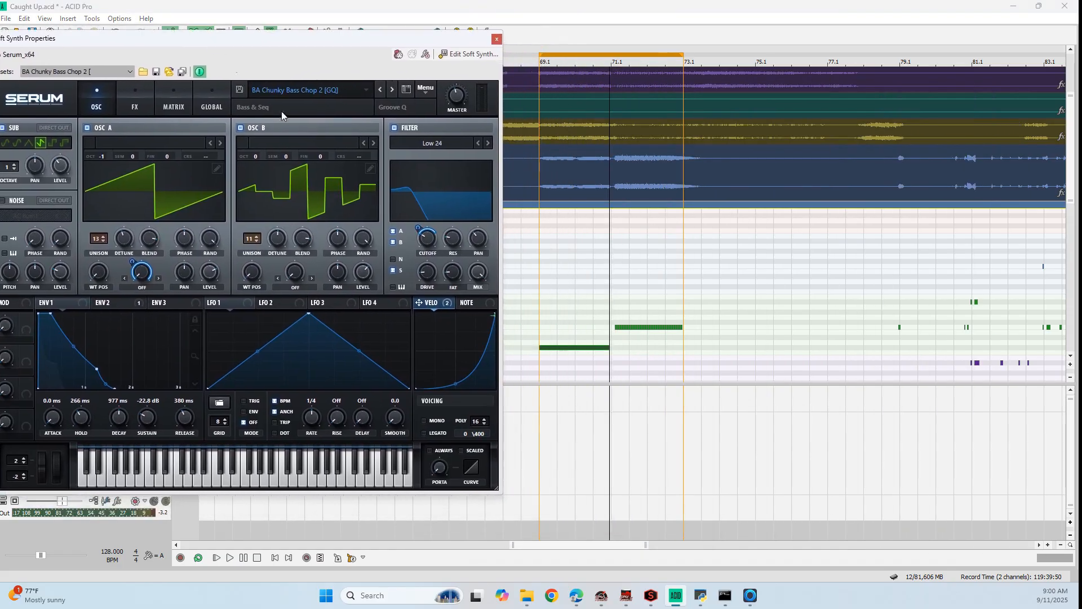
Play from 69.1 and record rising and falling filter cutoff and resonance automation over the looped bass notes
{"action": "left_click", "coordinate": [542, 58]}
{"action": "key", "text": "space"}
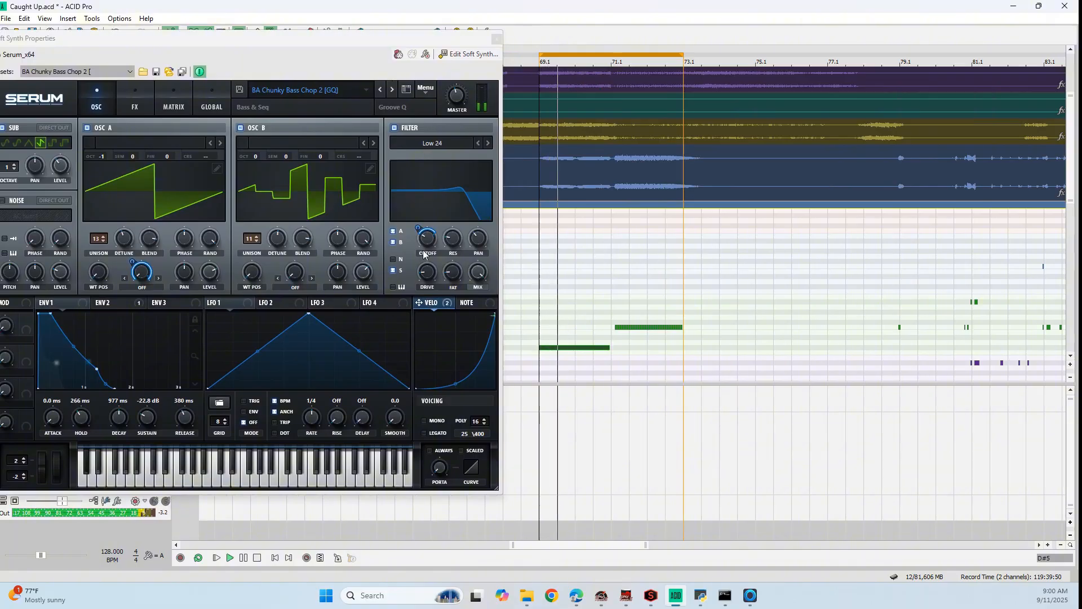
{"action": "mouse_move", "coordinate": [424, 254]}
{"action": "left_mouse_down"}
{"action": "mouse_move", "coordinate": [439, 221]}
{"action": "mouse_move", "coordinate": [442, 251]}
{"action": "mouse_move", "coordinate": [458, 241]}
{"action": "mouse_move", "coordinate": [475, 189]}
{"action": "mouse_move", "coordinate": [470, 255]}
{"action": "left_mouse_up"}
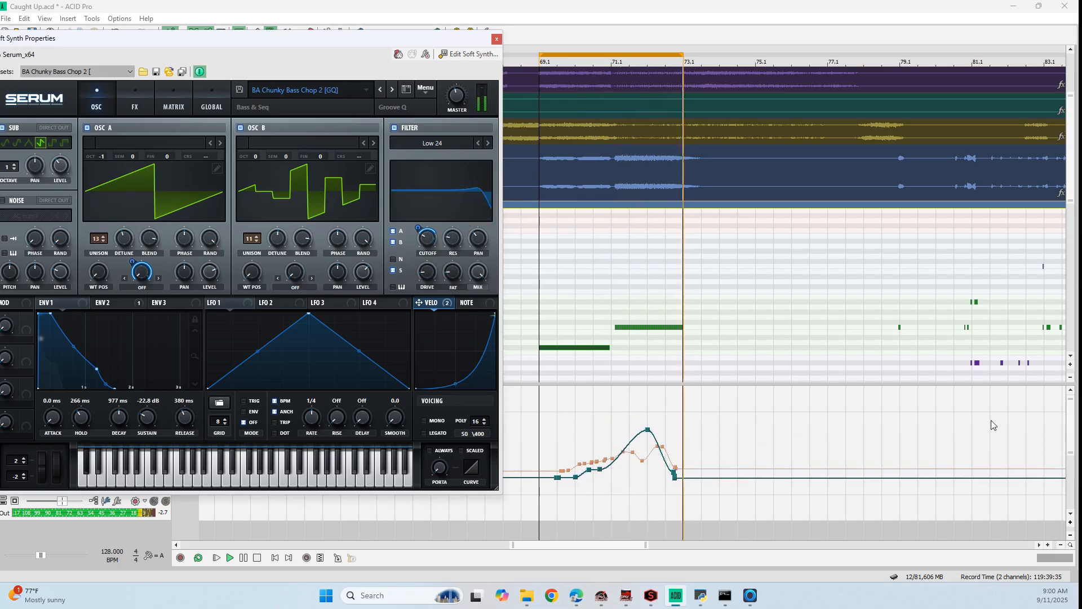
Record oscillator octave automation during playback, lowering OSC A to -2 and OSC B to -1
{"action": "key", "text": "space"}
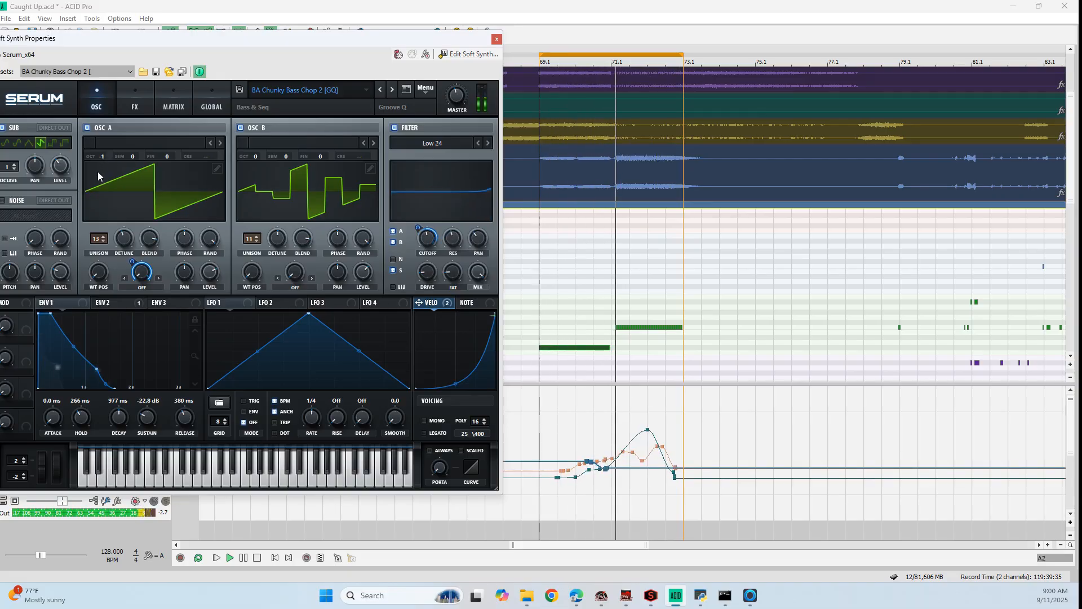
{"action": "left_click_drag", "start_coordinate": [103, 158], "coordinate": [102, 164]}
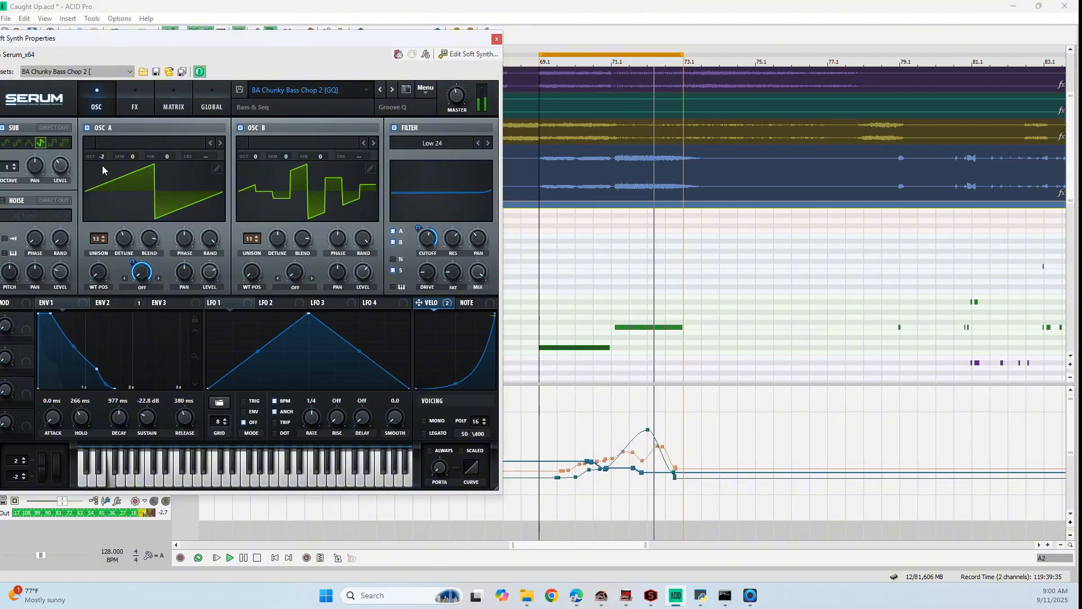
{"action": "left_click_drag", "start_coordinate": [258, 157], "coordinate": [256, 168]}
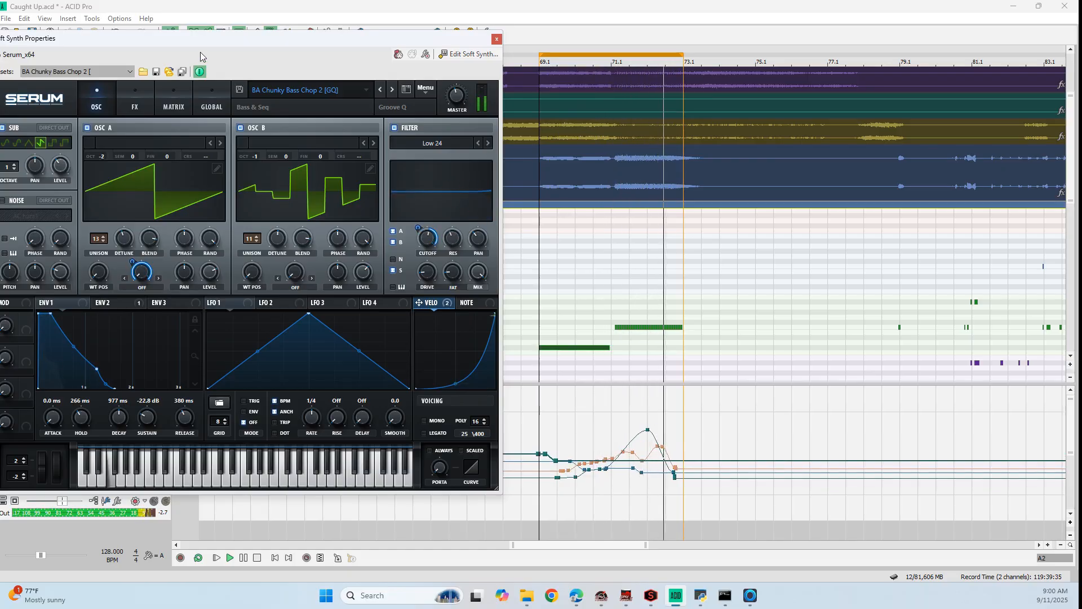
{"action": "scroll", "coordinate": [103, 158], "scroll_direction": "up", "scroll_amount": 1}
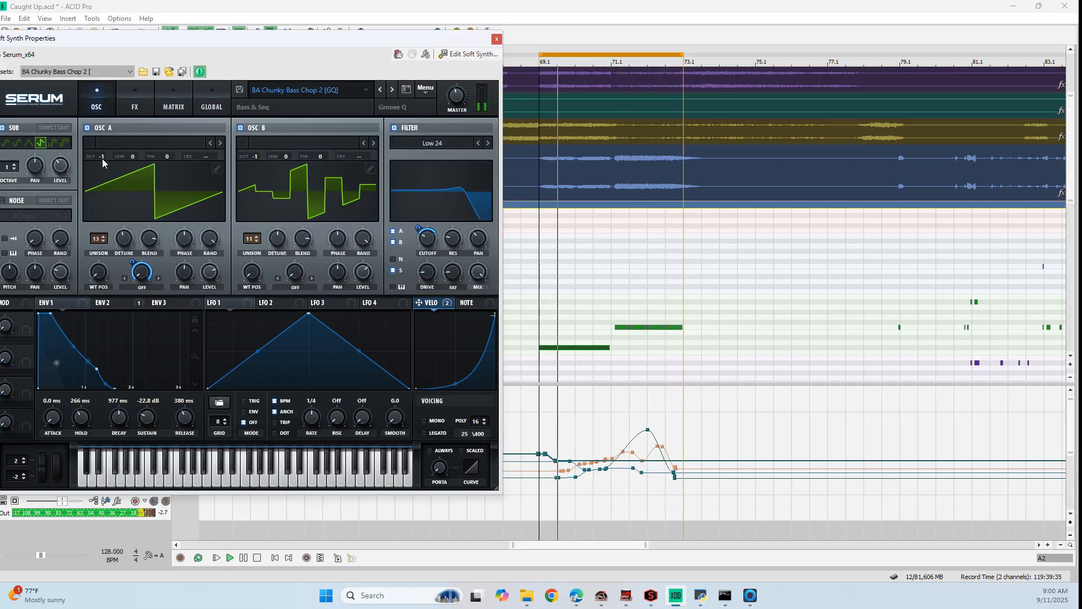
Adjust the recorded oscillator octave automation points near 69.1 and close the Serum window
{"action": "left_click_drag", "start_coordinate": [547, 457], "coordinate": [543, 465]}
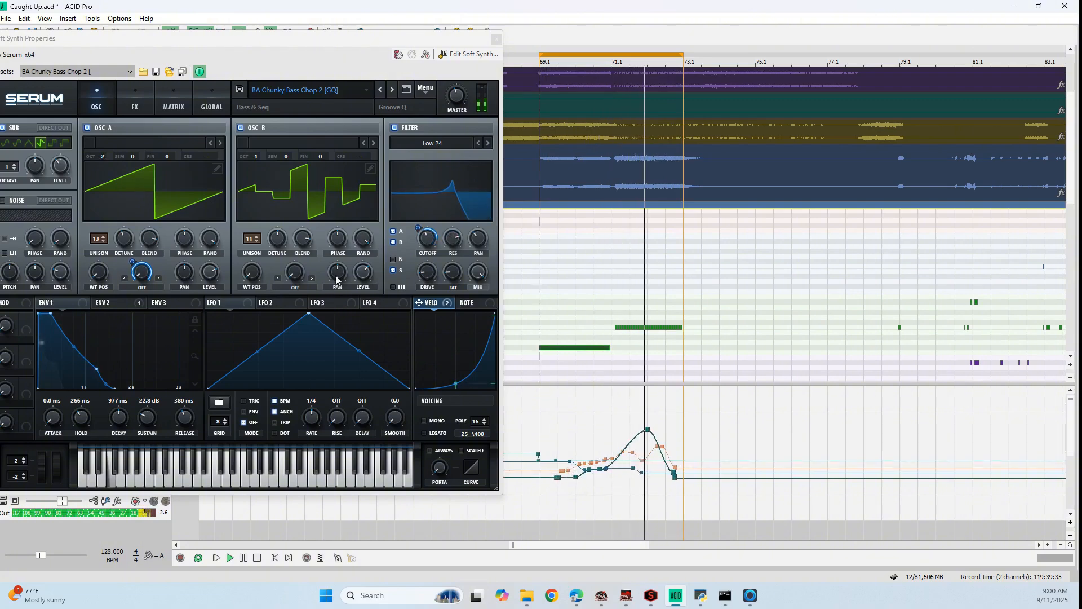
{"action": "scroll", "coordinate": [568, 467], "scroll_direction": "up", "scroll_amount": 1}
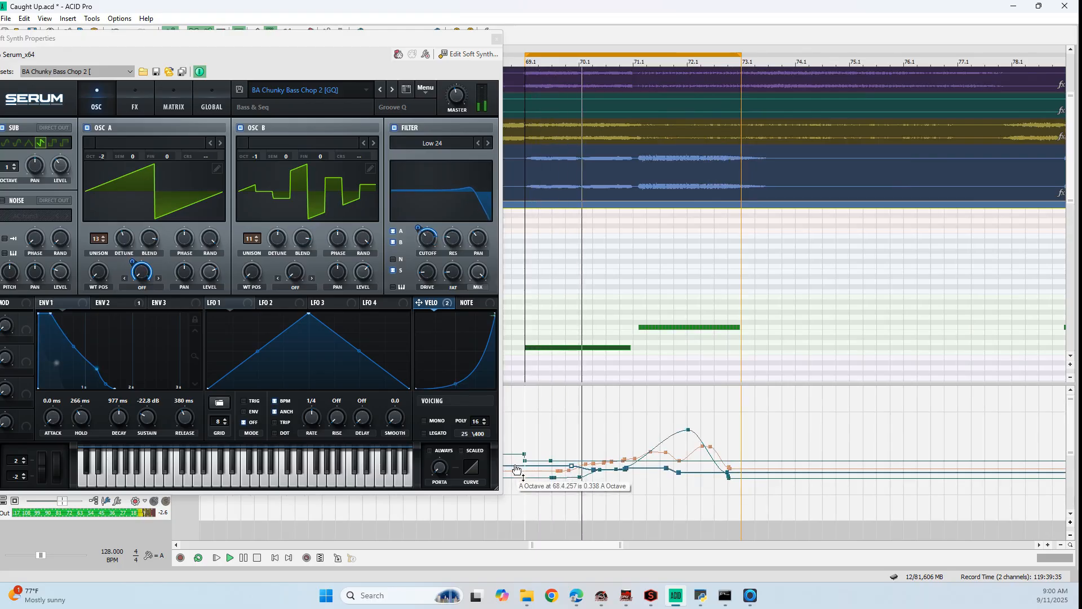
{"action": "scroll", "coordinate": [621, 471], "scroll_direction": "down", "scroll_amount": 2}
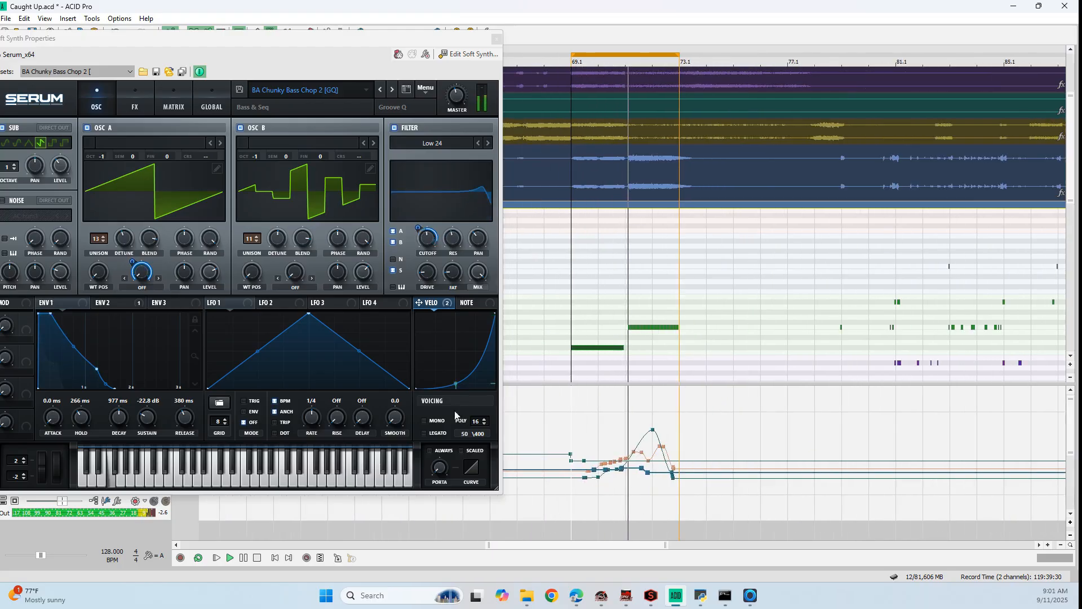
{"action": "left_click", "coordinate": [497, 39]}
Extend the loop region's start back to 65.1 and delete the stray short C#3 note at 65.1
{"action": "scroll", "coordinate": [571, 145], "scroll_direction": "down", "scroll_amount": 2}
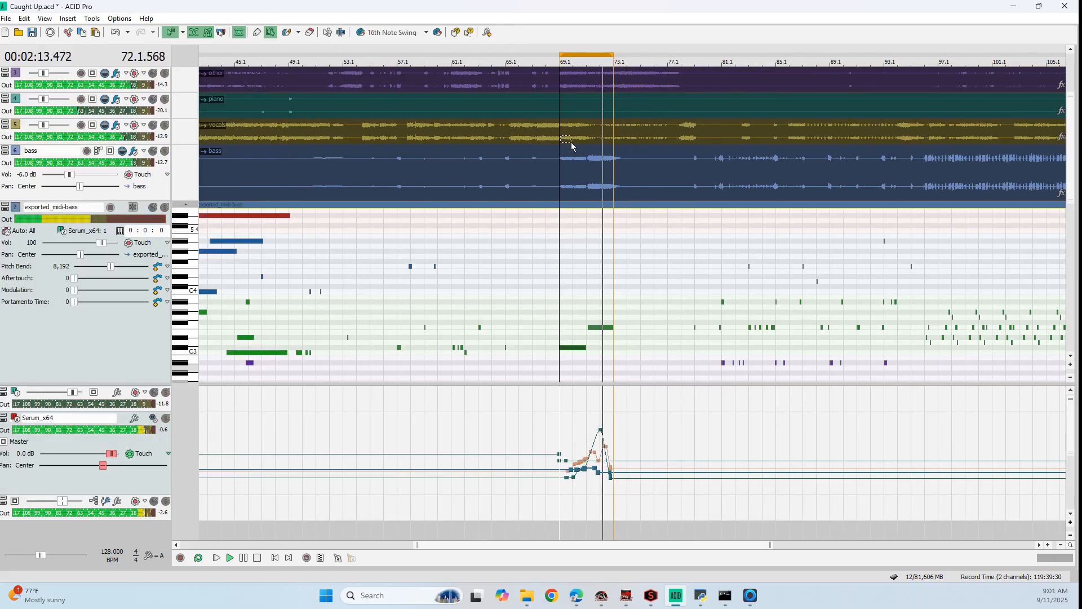
{"action": "left_click_drag", "start_coordinate": [519, 61], "coordinate": [506, 61]}
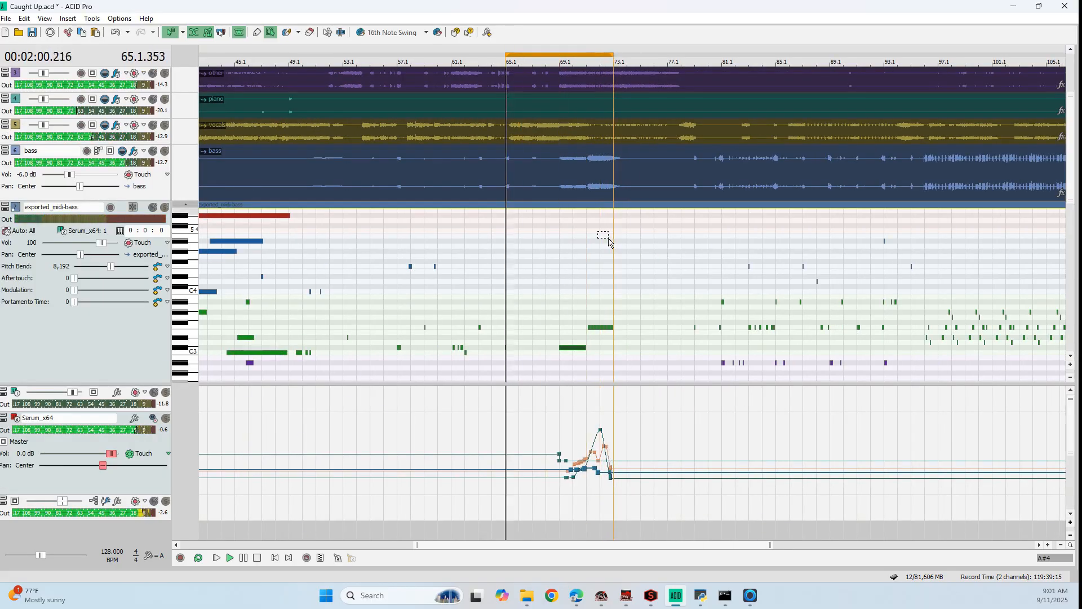
{"action": "scroll", "coordinate": [603, 242], "scroll_direction": "up", "scroll_amount": 3}
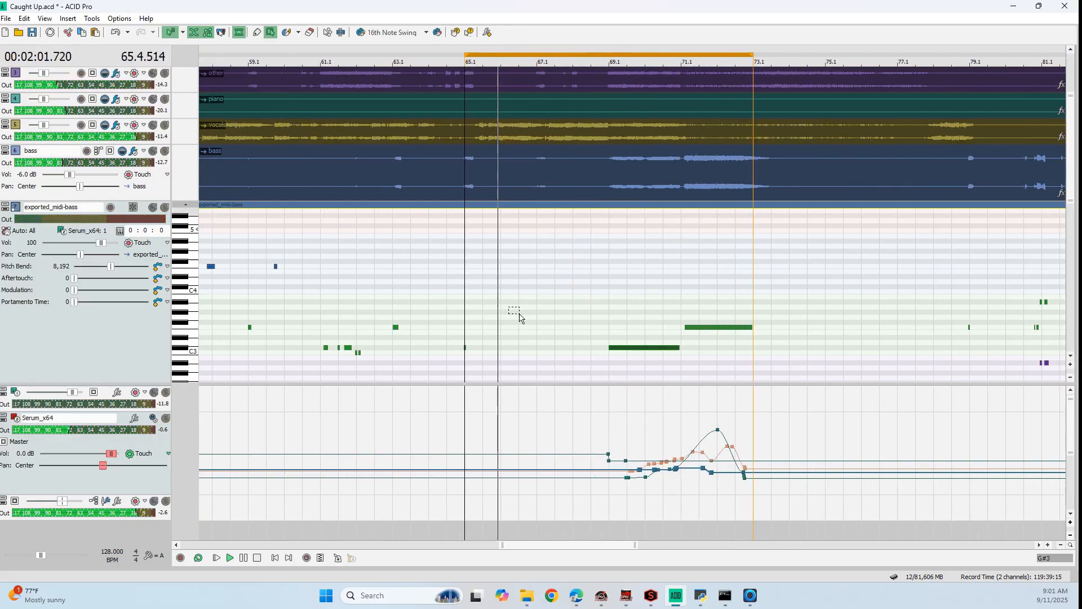
{"action": "left_click", "coordinate": [468, 355]}
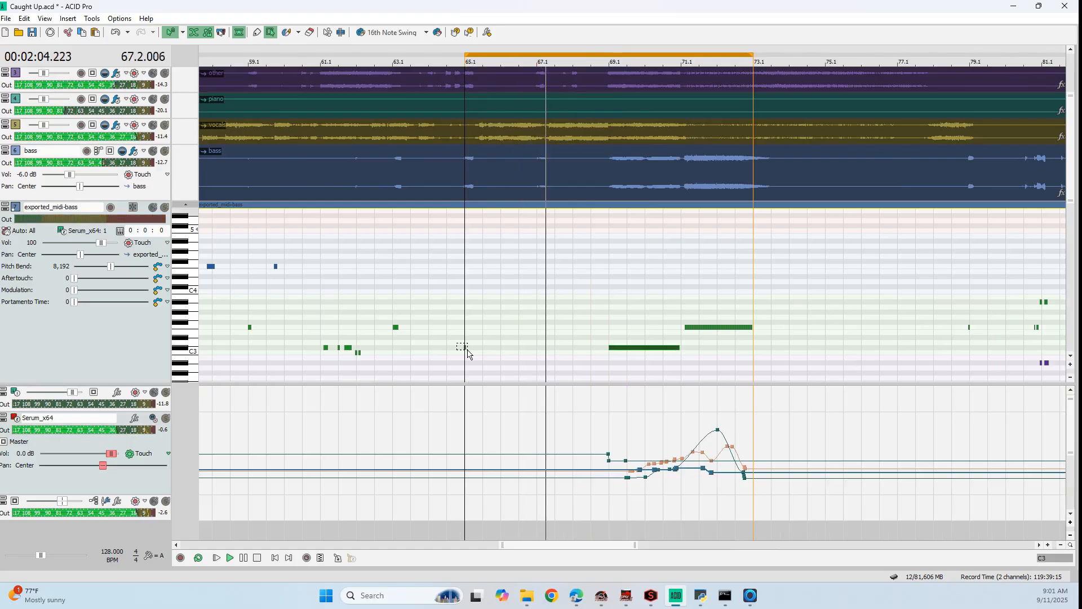
Enlarge the piano roll area and delete the stray high notes between 65.1 and 69.1 in the bass MIDI
{"action": "left_click_drag", "start_coordinate": [533, 383], "coordinate": [548, 513]}
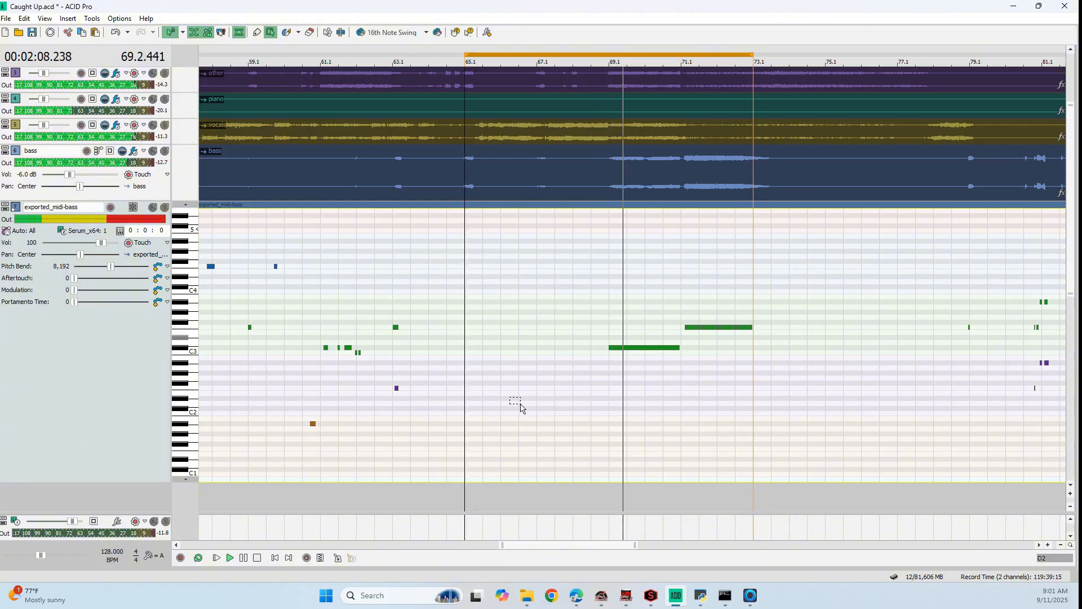
{"action": "scroll", "coordinate": [203, 217], "scroll_direction": "up", "scroll_amount": 6}
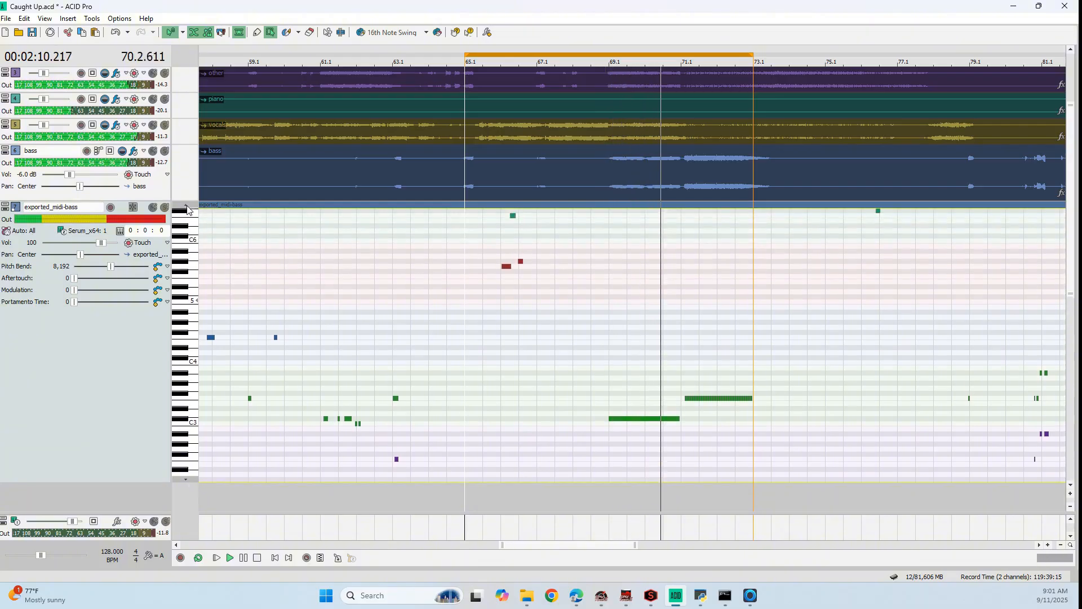
{"action": "scroll", "coordinate": [188, 210], "scroll_direction": "up", "scroll_amount": 4}
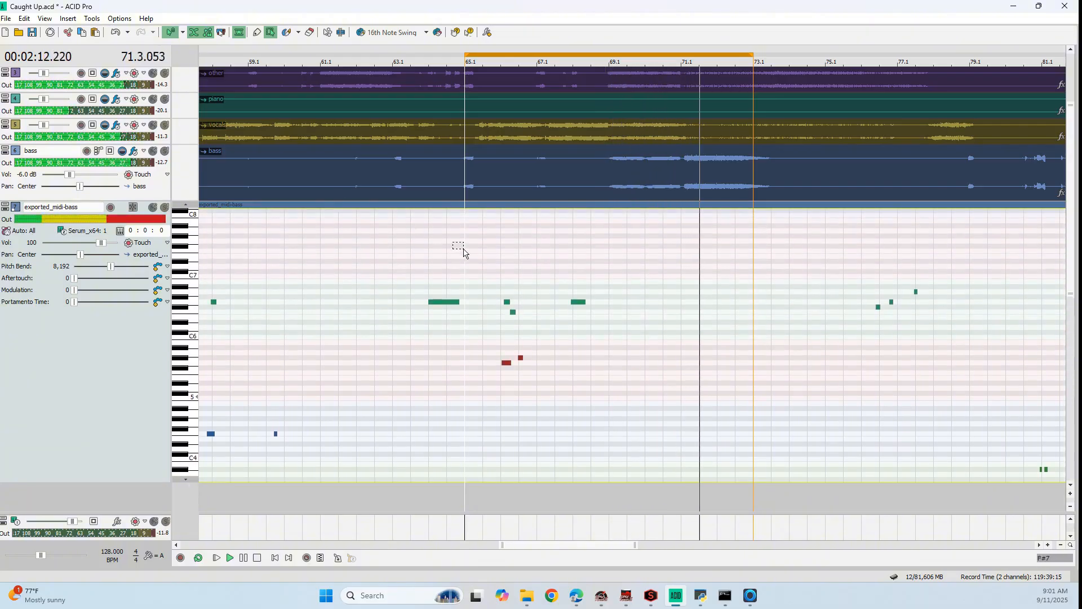
{"action": "left_click_drag", "start_coordinate": [463, 252], "coordinate": [617, 382]}
{"action": "key", "text": "Delete"}
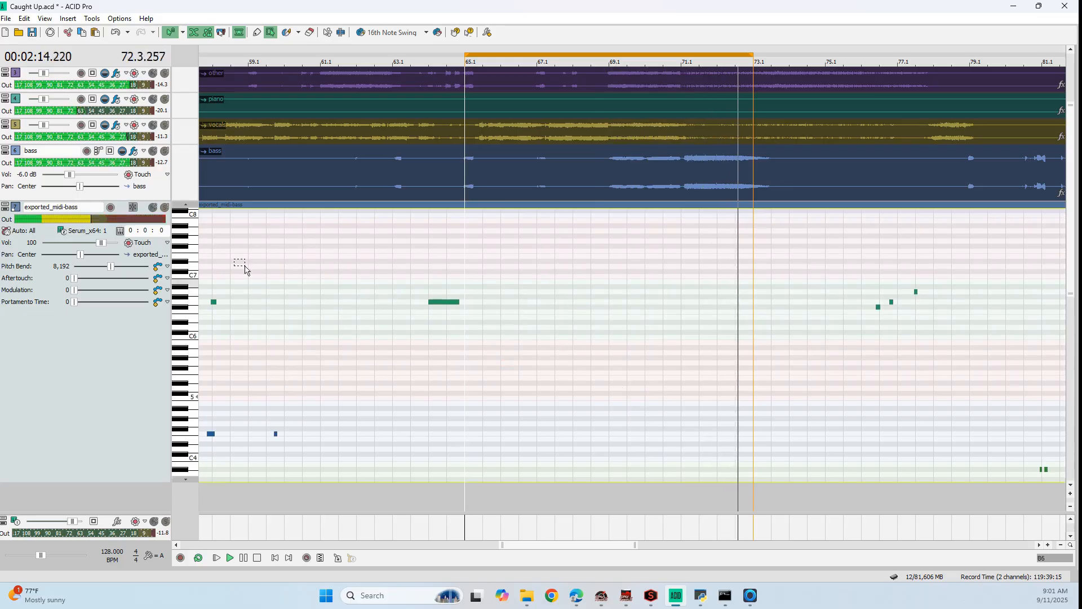
Stop playback and shrink the exported_midi-bass track to a compact height beneath the stem tracks
{"action": "scroll", "coordinate": [191, 209], "scroll_direction": "up", "scroll_amount": 2}
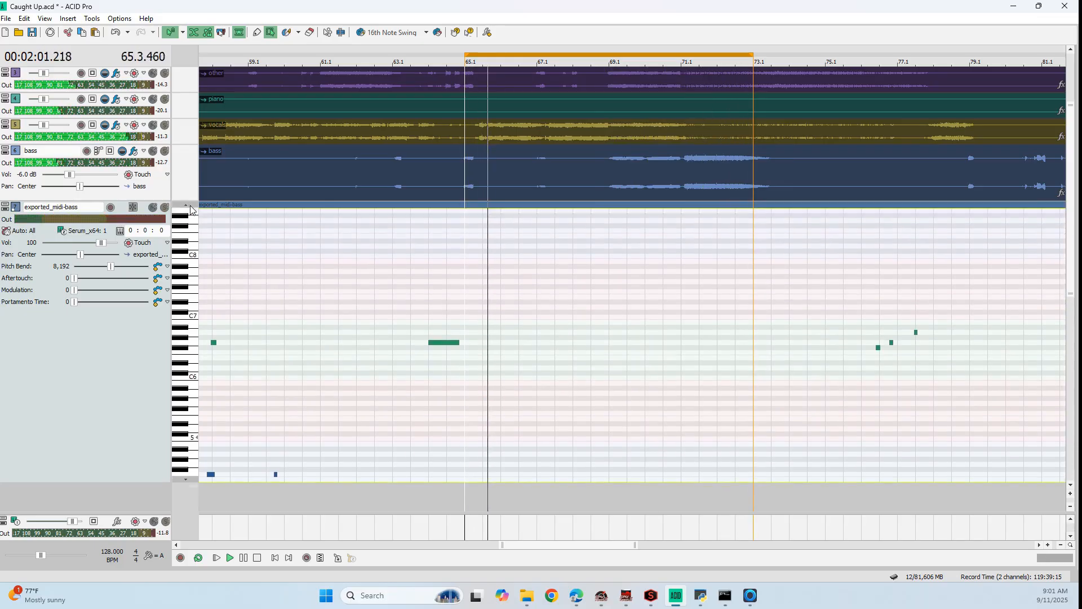
{"action": "left_click", "coordinate": [191, 207]}
{"action": "scroll", "coordinate": [420, 297], "scroll_direction": "down", "scroll_amount": 5}
{"action": "key", "text": "space"}
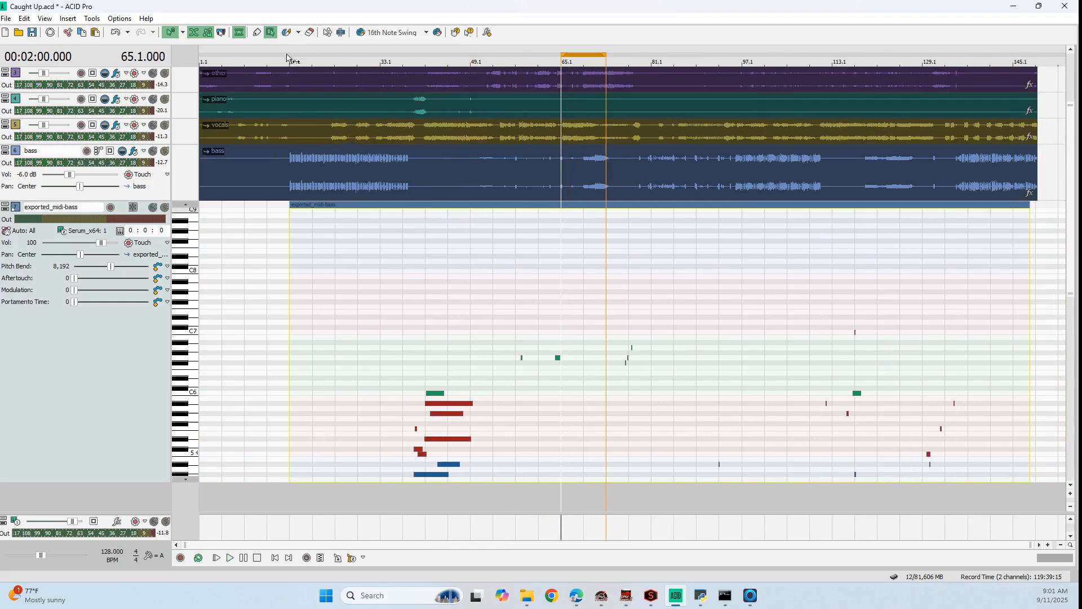
{"action": "left_click", "coordinate": [13, 208]}
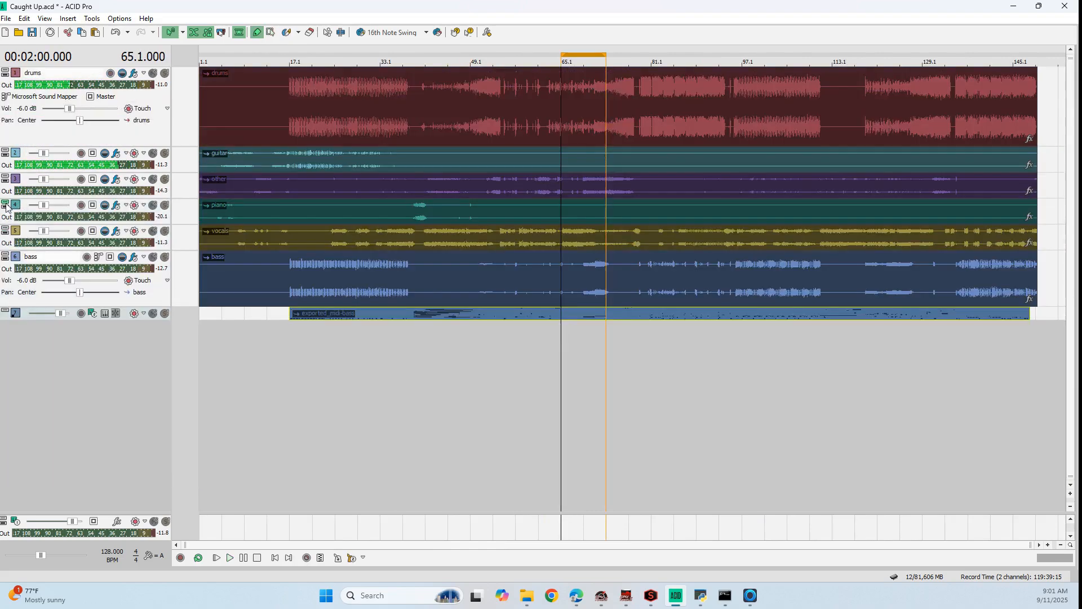
{"action": "double_click", "coordinate": [104, 321]}
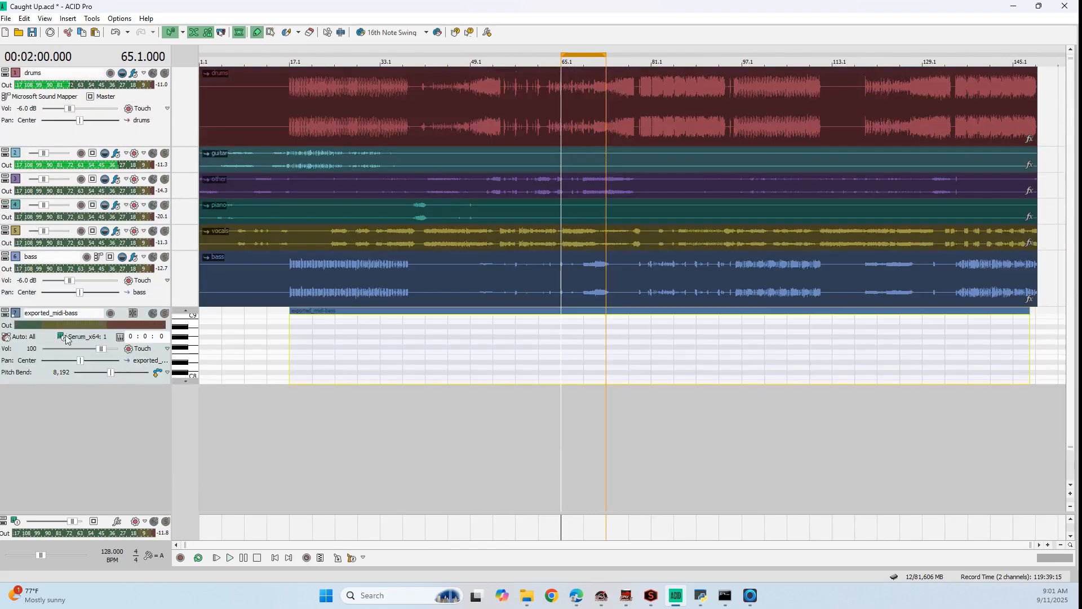
Add exported_midi-guitar from the Caught Up folder on a taller new track below the bass MIDI, with its clip starting at 1.1
{"action": "left_click", "coordinate": [536, 596]}
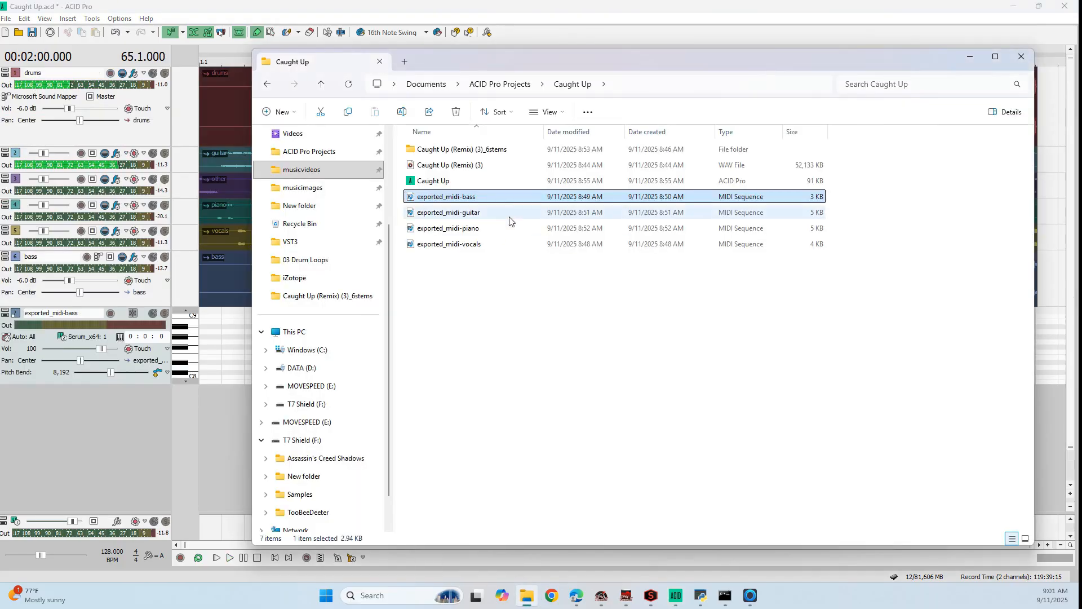
{"action": "left_click", "coordinate": [472, 213]}
{"action": "left_click_drag", "start_coordinate": [220, 420], "coordinate": [221, 421]}
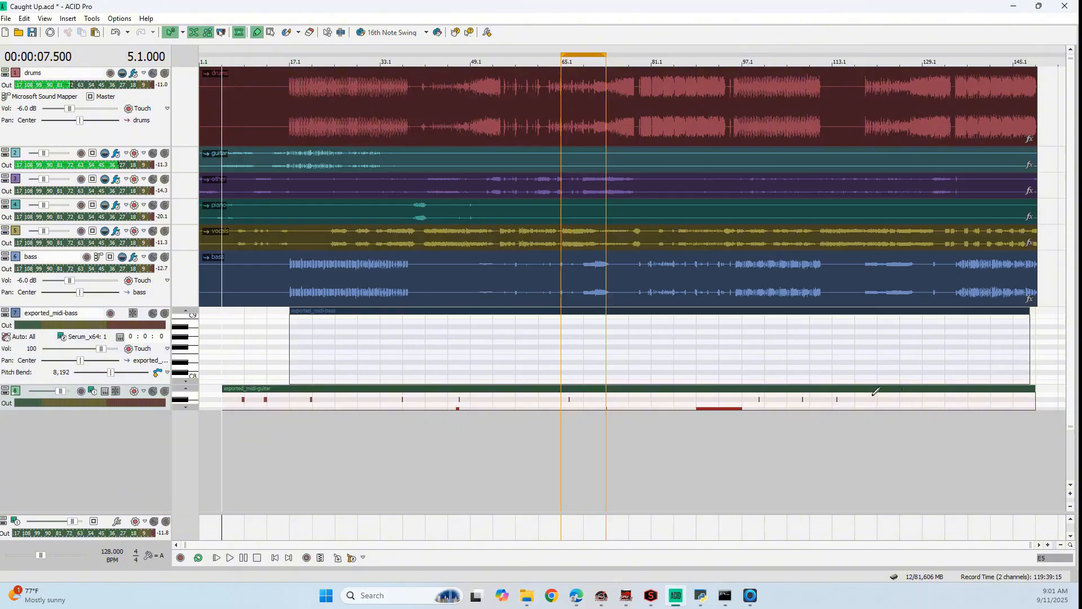
{"action": "left_click_drag", "start_coordinate": [160, 410], "coordinate": [161, 488]}
{"action": "left_click_drag", "start_coordinate": [332, 389], "coordinate": [276, 389]}
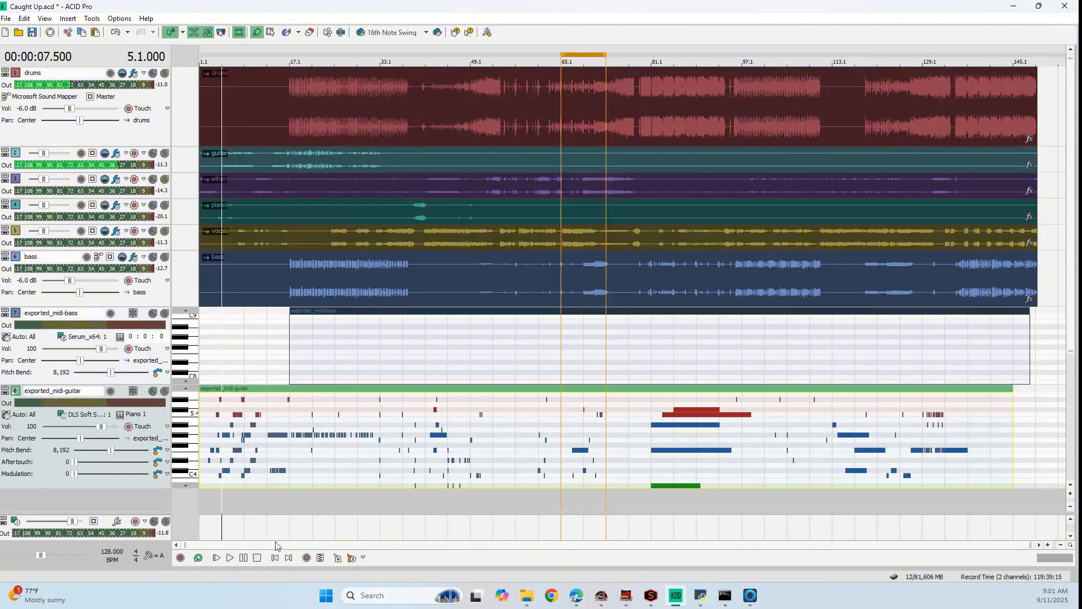
Start playback, collapse the drums track and make the exported_midi-bass and exported_midi-guitar tracks taller
{"action": "left_click", "coordinate": [230, 558]}
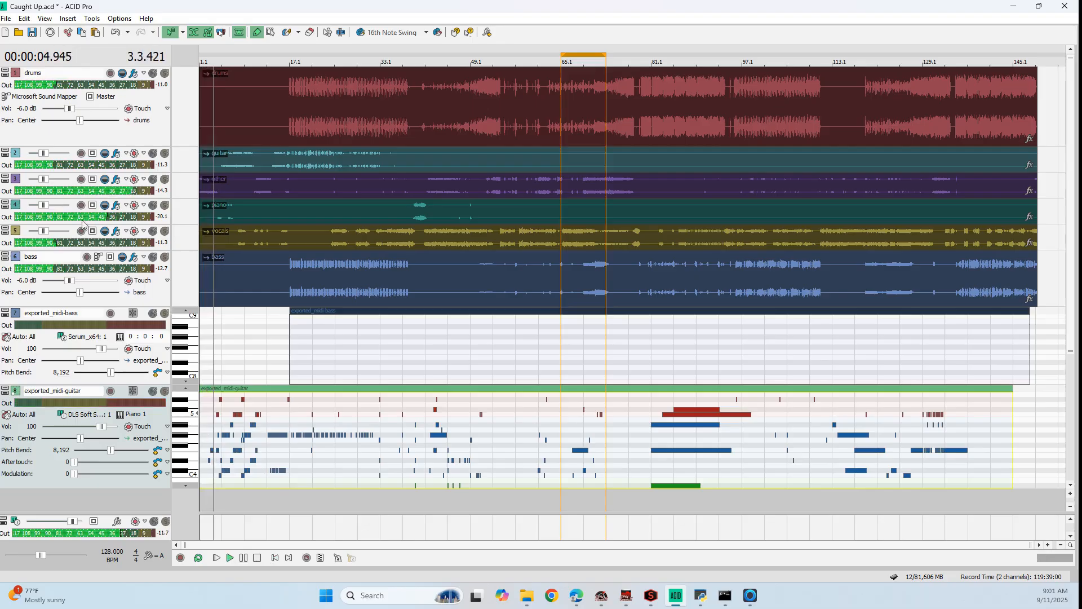
{"action": "left_click", "coordinate": [5, 70]}
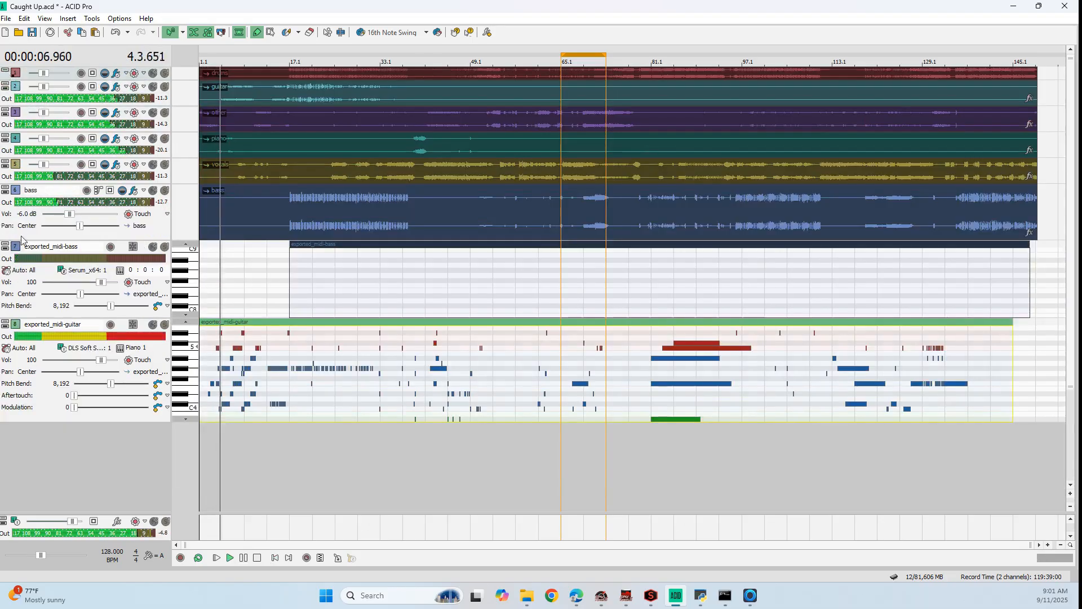
{"action": "left_click_drag", "start_coordinate": [77, 318], "coordinate": [79, 337]}
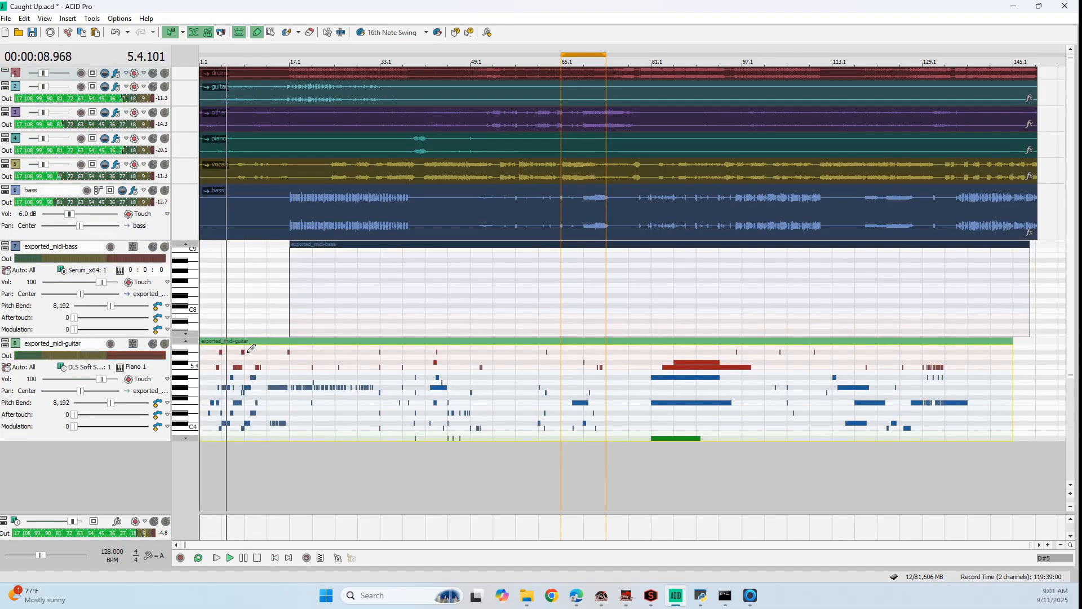
{"action": "scroll", "coordinate": [252, 348], "scroll_direction": "up", "scroll_amount": 3}
{"action": "left_click_drag", "start_coordinate": [141, 443], "coordinate": [139, 486]}
{"action": "scroll", "coordinate": [272, 182], "scroll_direction": "left", "scroll_amount": 3}
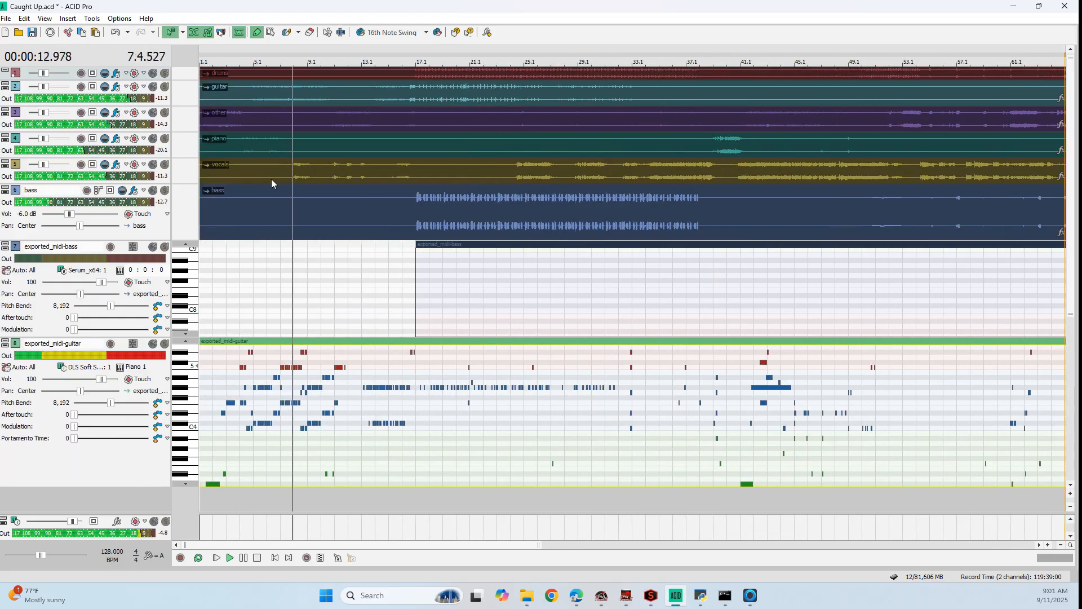
Set the loop region from 5.1 to 9.1 and bring the guitar MIDI's notes up to C6 into view on a slightly taller track
{"action": "left_click_drag", "start_coordinate": [253, 54], "coordinate": [307, 55]}
{"action": "scroll", "coordinate": [289, 342], "scroll_direction": "up", "scroll_amount": 3}
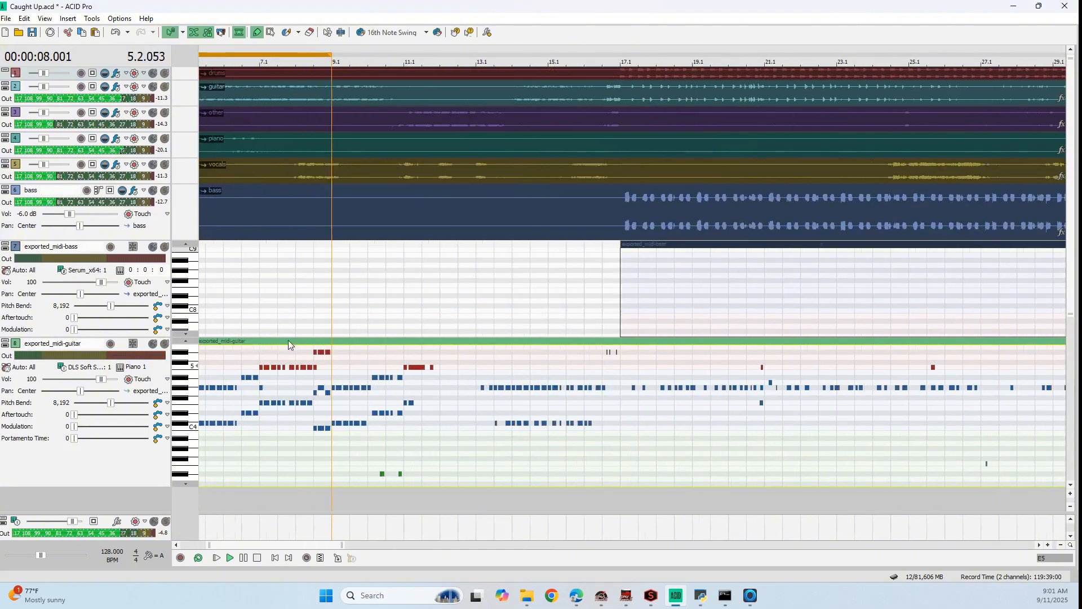
{"action": "scroll", "coordinate": [288, 339], "scroll_direction": "left", "scroll_amount": 3}
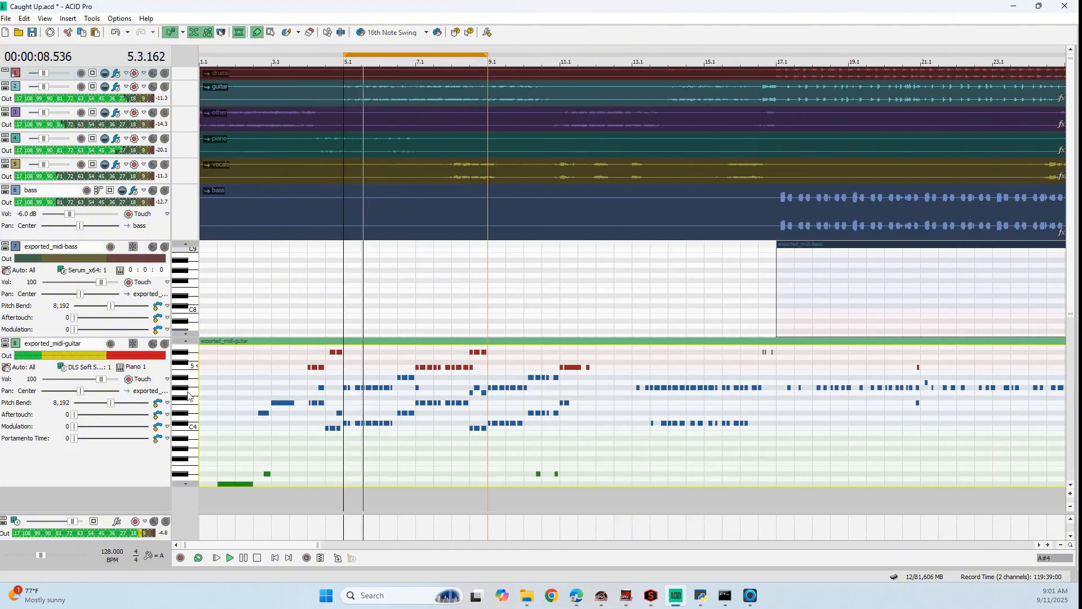
{"action": "left_click", "coordinate": [185, 341]}
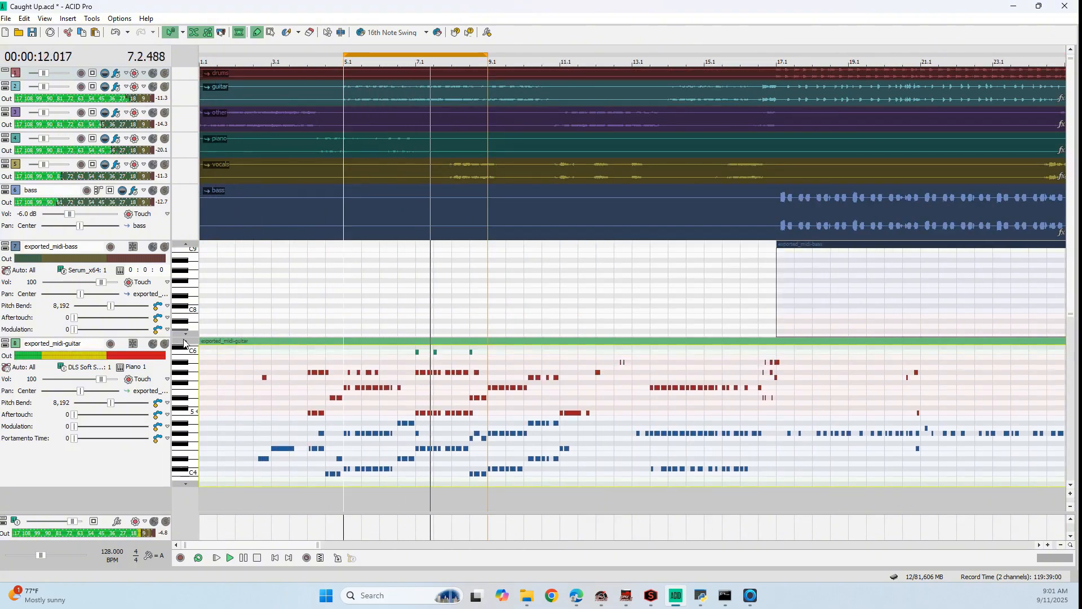
{"action": "left_click_drag", "start_coordinate": [154, 486], "coordinate": [155, 496]}
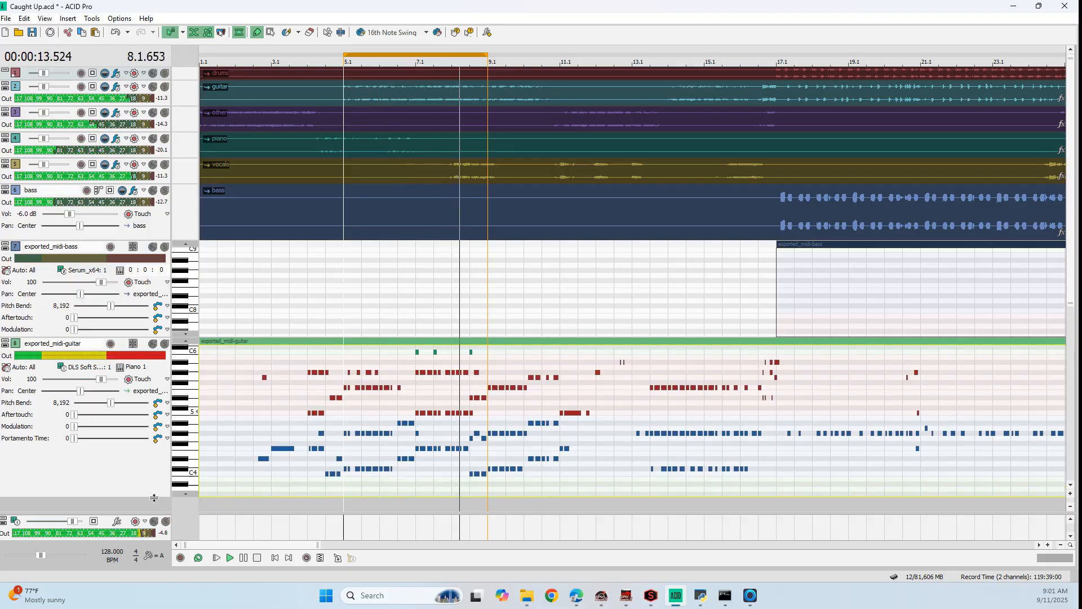
Insert the Serum_x64 soft synth as the instrument for the exported_midi-guitar track
{"action": "right_click", "coordinate": [107, 384]}
{"action": "left_click", "coordinate": [98, 442]}
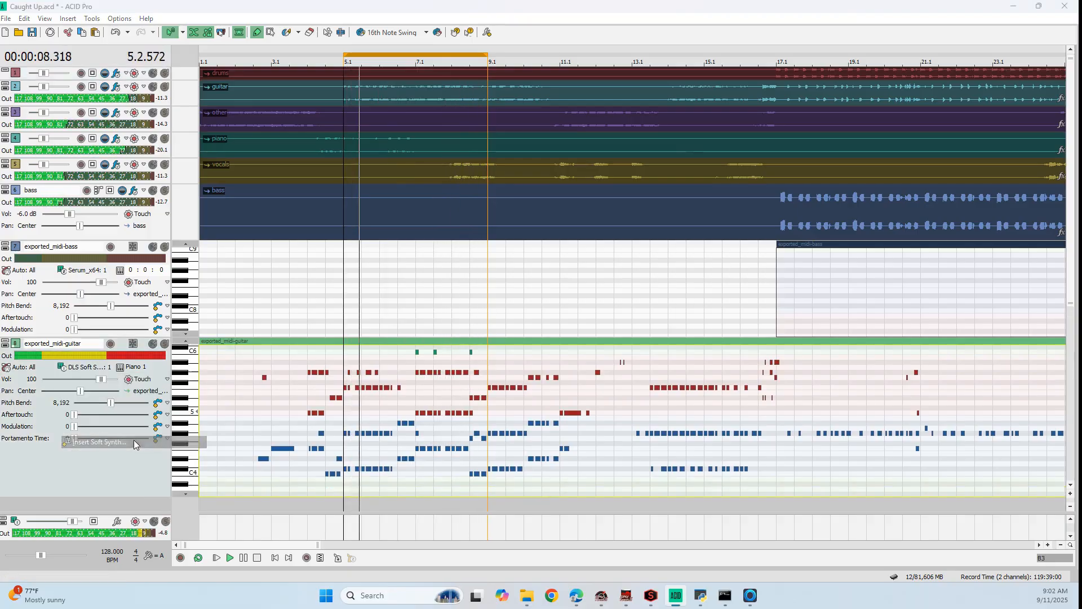
{"action": "left_click", "coordinate": [479, 232]}
{"action": "scroll", "coordinate": [488, 246], "scroll_direction": "down", "scroll_amount": 10}
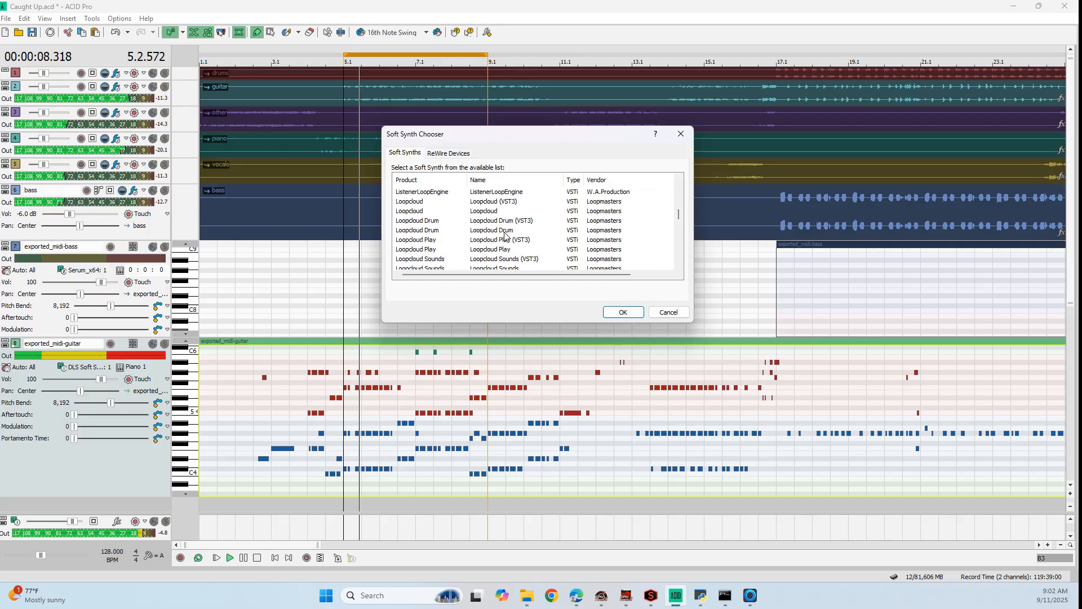
{"action": "scroll", "coordinate": [506, 235], "scroll_direction": "down", "scroll_amount": 3}
{"action": "scroll", "coordinate": [509, 236], "scroll_direction": "down", "scroll_amount": 2}
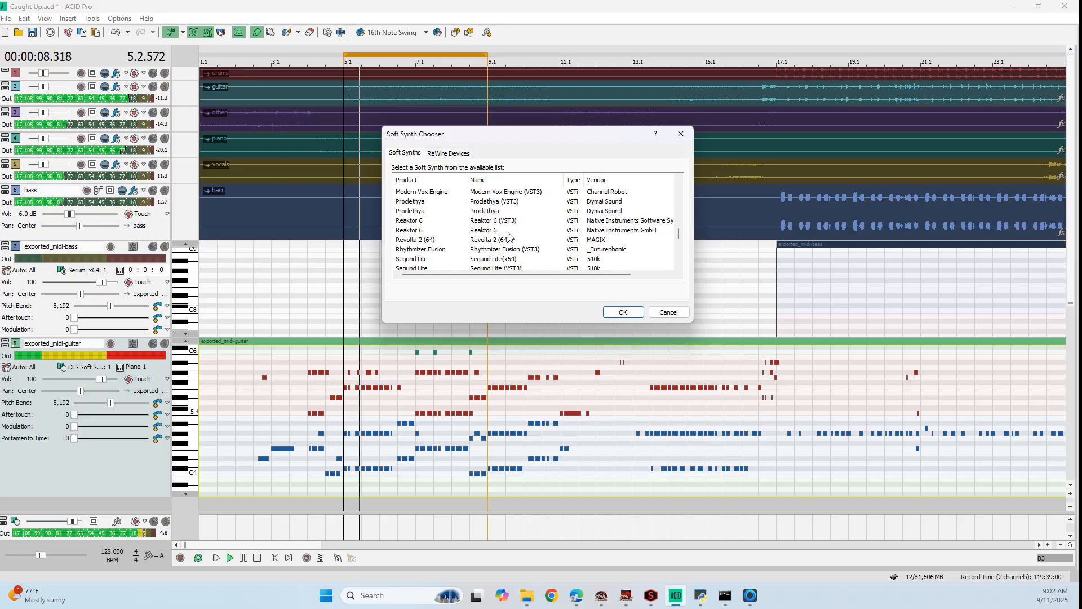
{"action": "left_click", "coordinate": [506, 249]}
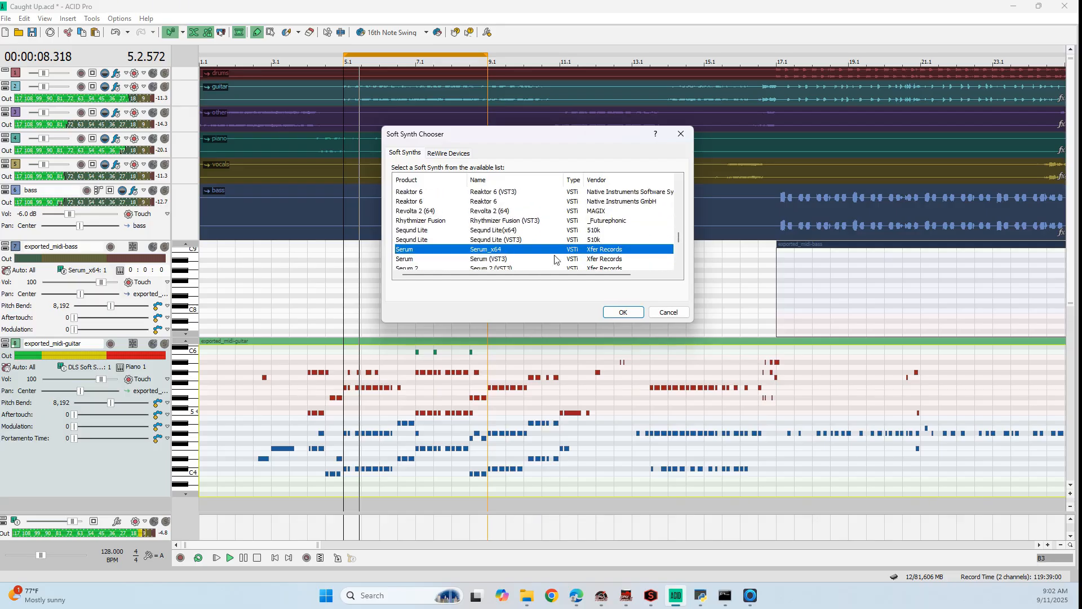
{"action": "left_click", "coordinate": [634, 315]}
Place the Serum window beside the track list and load the Plucked preset PL Downed [7S]
{"action": "left_click_drag", "start_coordinate": [273, 37], "coordinate": [843, 75]}
{"action": "left_click", "coordinate": [848, 132]}
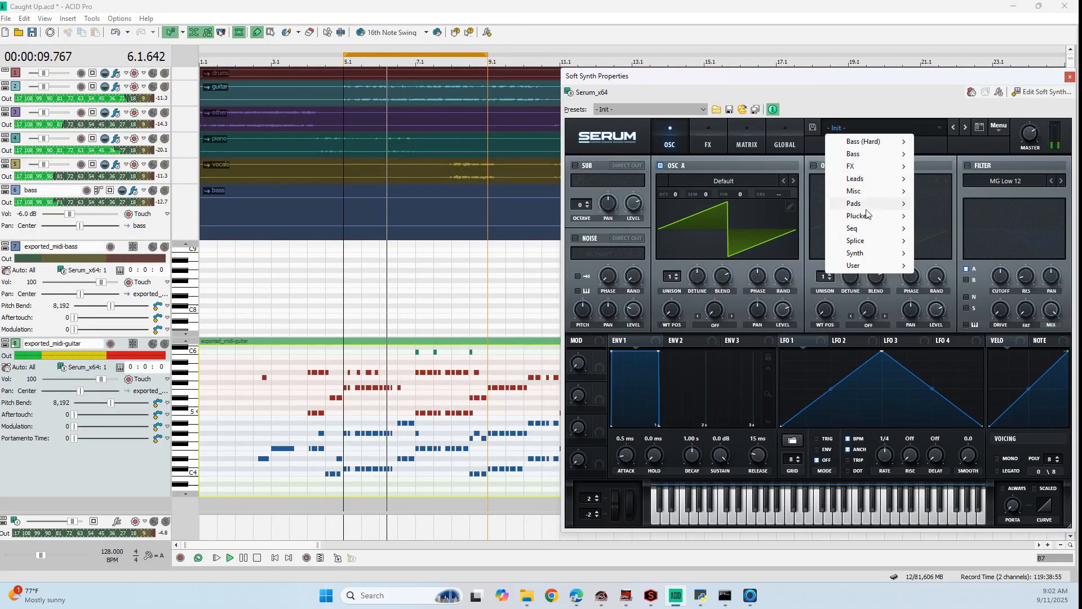
{"action": "mouse_move", "coordinate": [871, 216]}
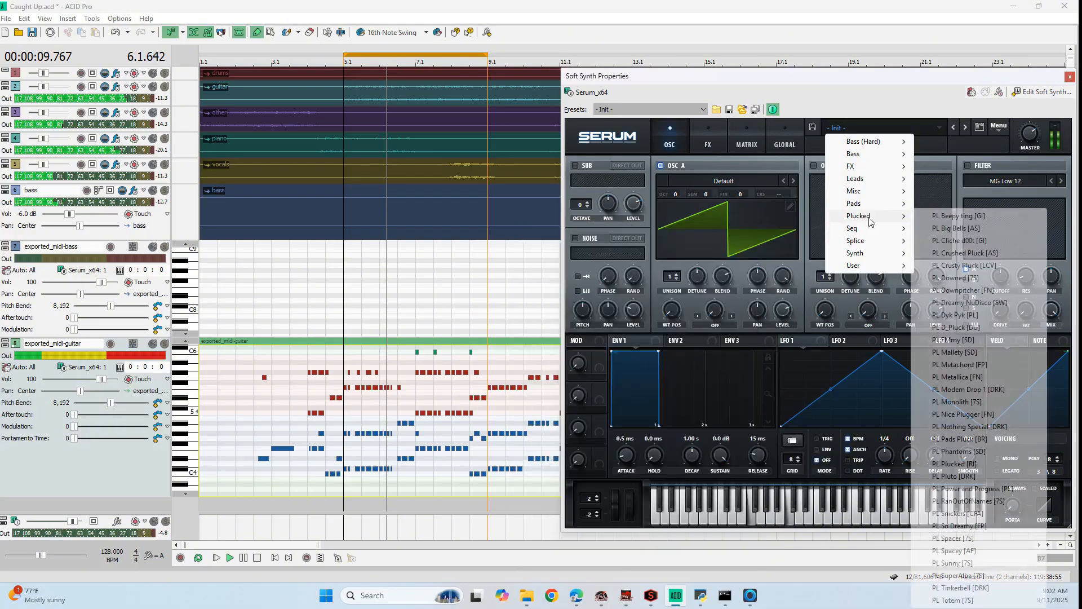
{"action": "left_click", "coordinate": [958, 290]}
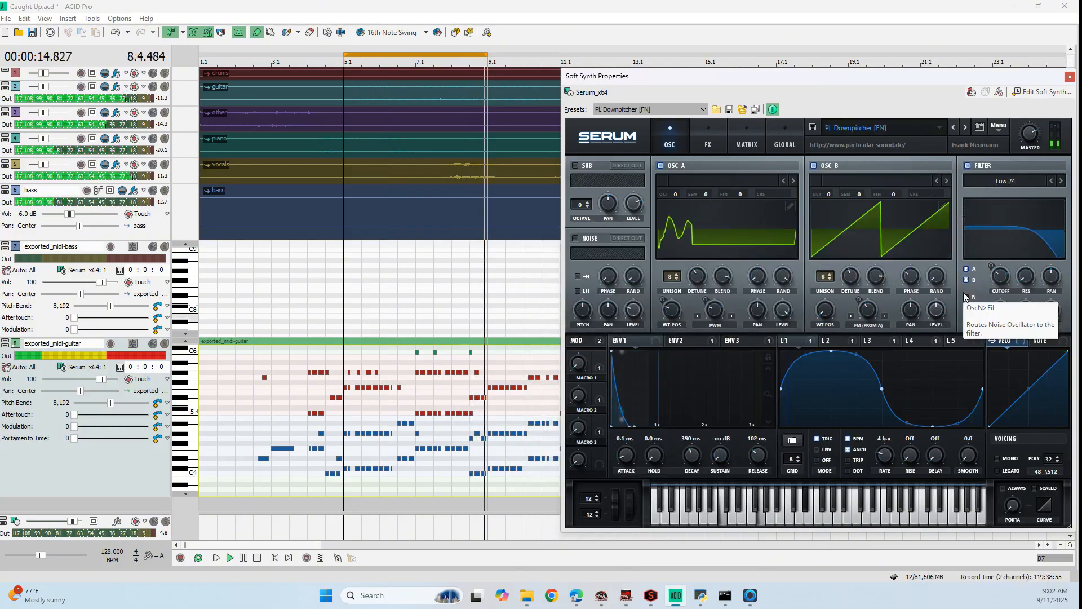
{"action": "left_click", "coordinate": [954, 130]}
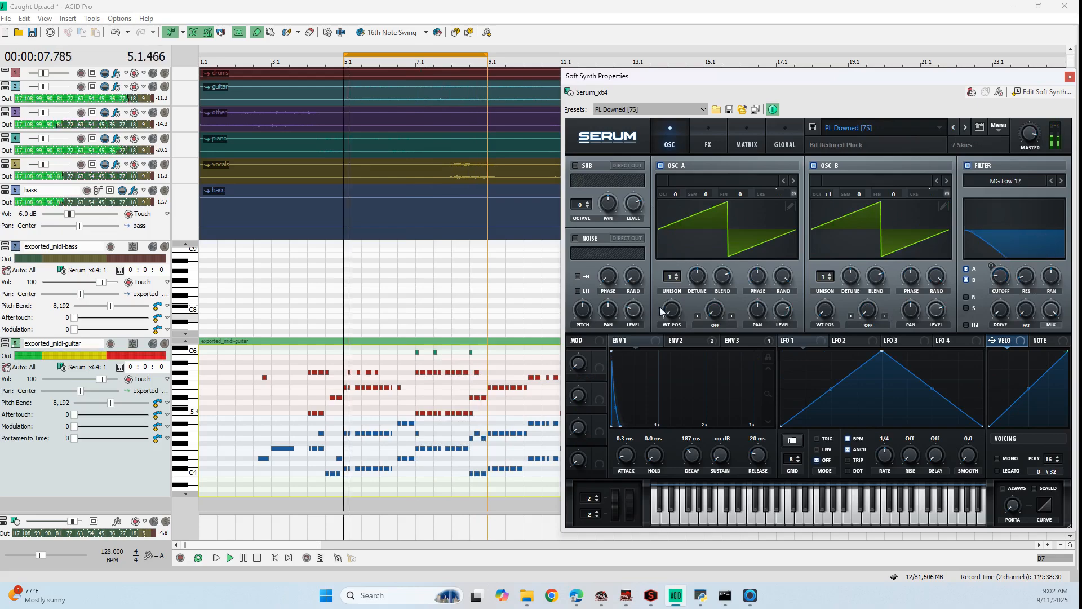
Set Env 1 release to 252 ms and attack to 12 ms, lower OSC A to octave -1, and close the synth window
{"action": "left_click_drag", "start_coordinate": [622, 426], "coordinate": [633, 424]}
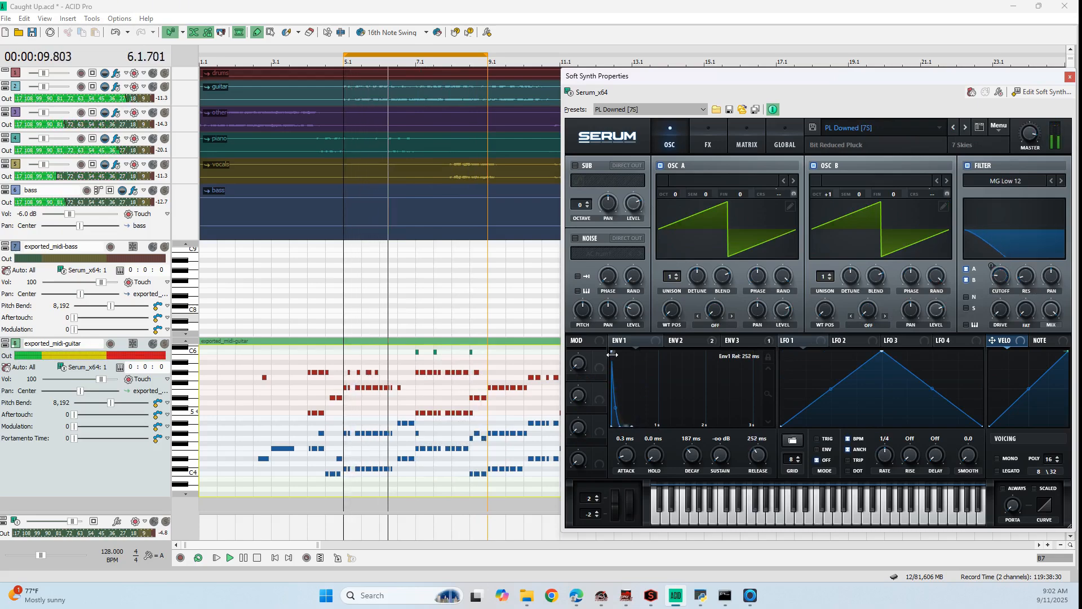
{"action": "left_click_drag", "start_coordinate": [613, 352], "coordinate": [616, 356]}
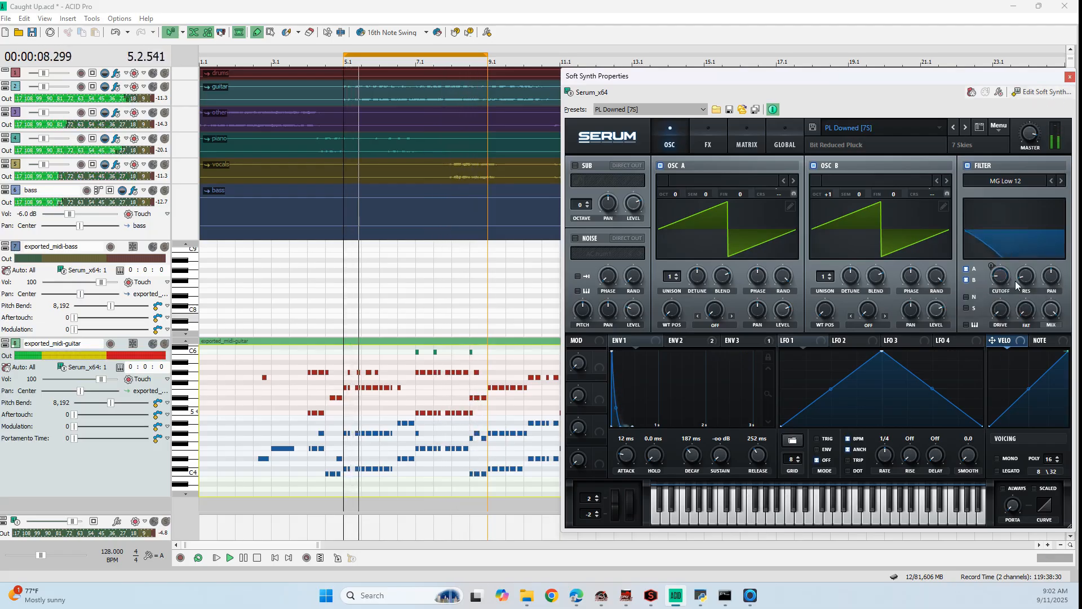
{"action": "left_click_drag", "start_coordinate": [678, 194], "coordinate": [675, 206]}
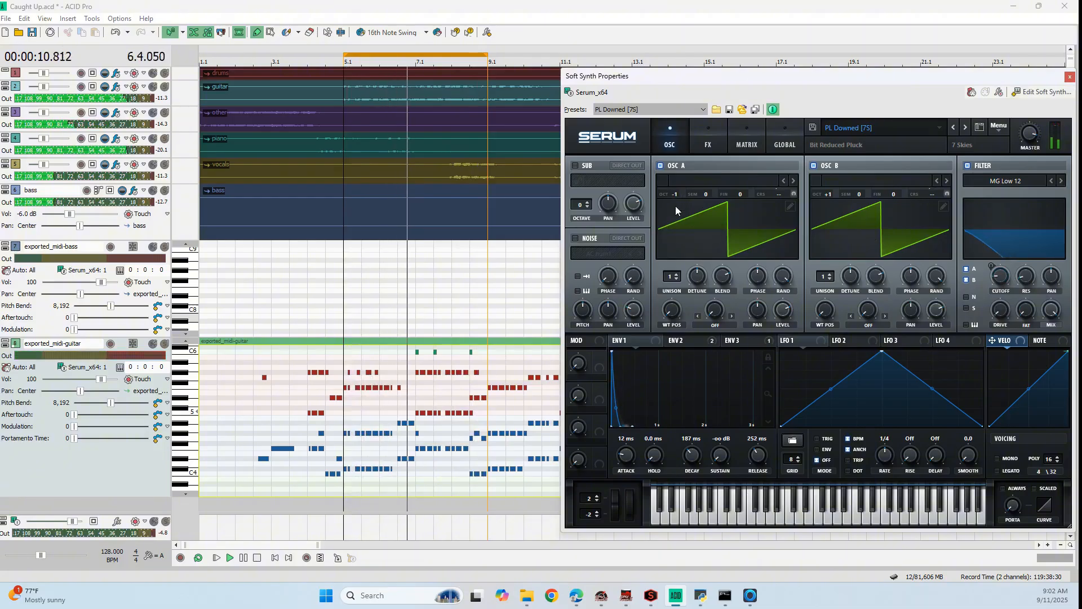
{"action": "left_click", "coordinate": [1069, 76]}
Reveal the synth buses, mute and unmute the guitar's Serum bus for comparison, and lower its volume
{"action": "scroll", "coordinate": [436, 218], "scroll_direction": "down", "scroll_amount": 2}
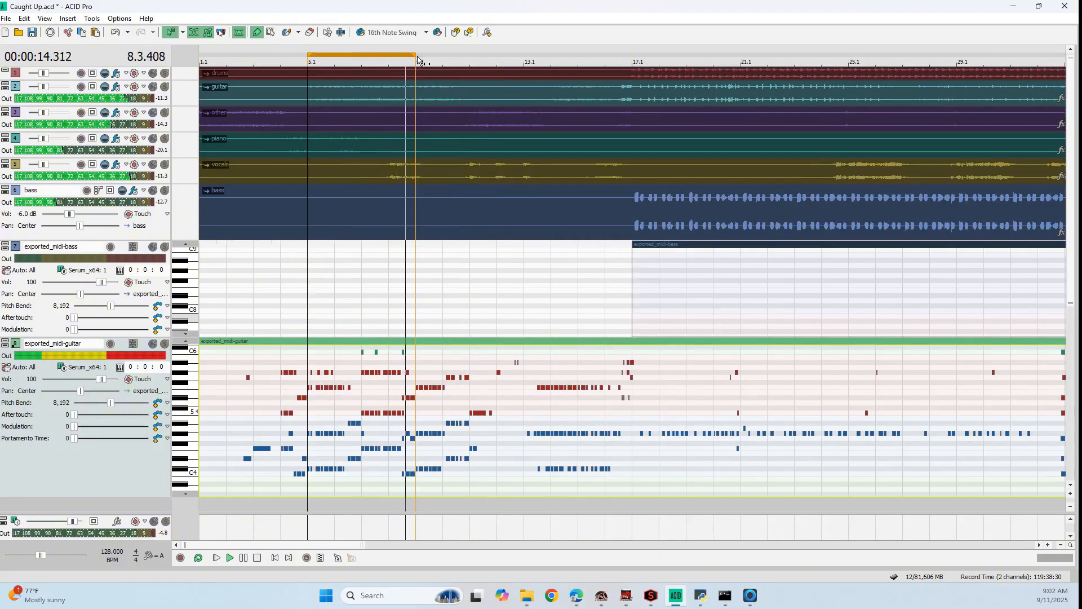
{"action": "left_click", "coordinate": [164, 344]}
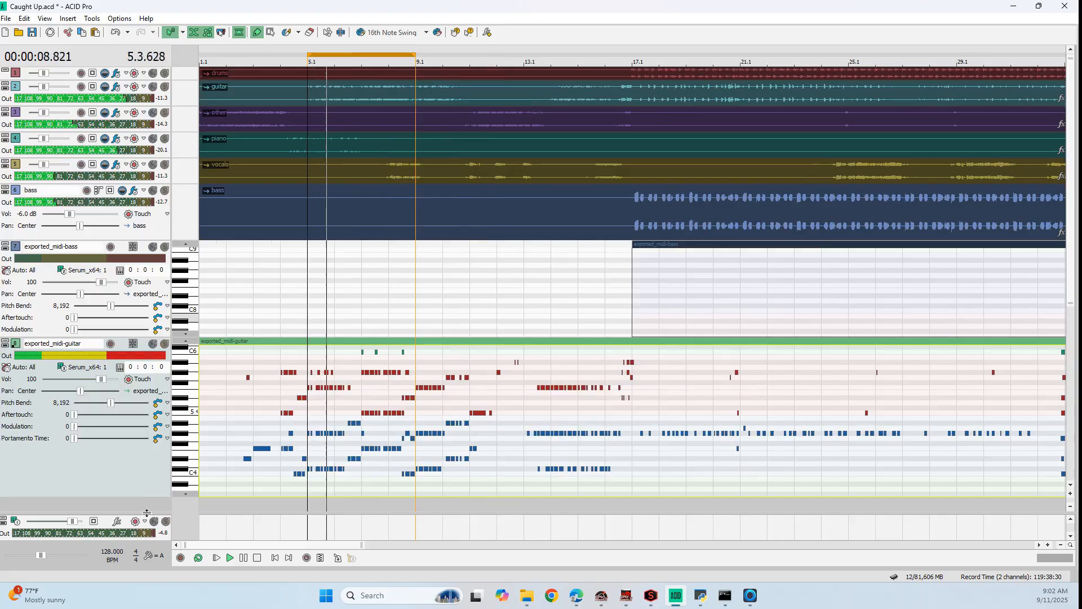
{"action": "left_click_drag", "start_coordinate": [147, 513], "coordinate": [149, 415]}
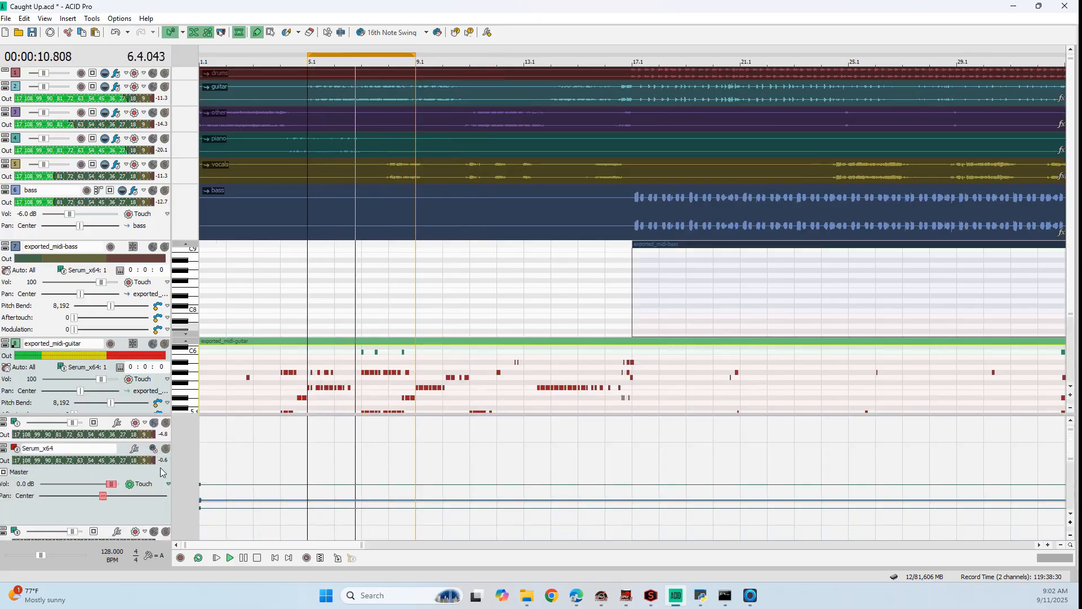
{"action": "left_click", "coordinate": [152, 532]}
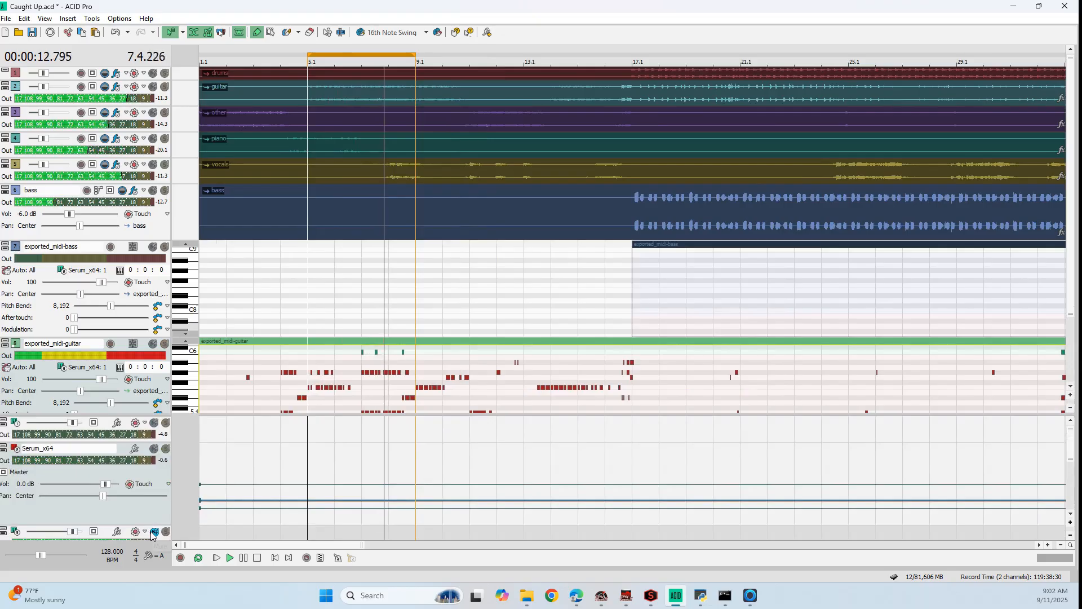
{"action": "left_click", "coordinate": [152, 532]}
{"action": "left_click", "coordinate": [154, 533]}
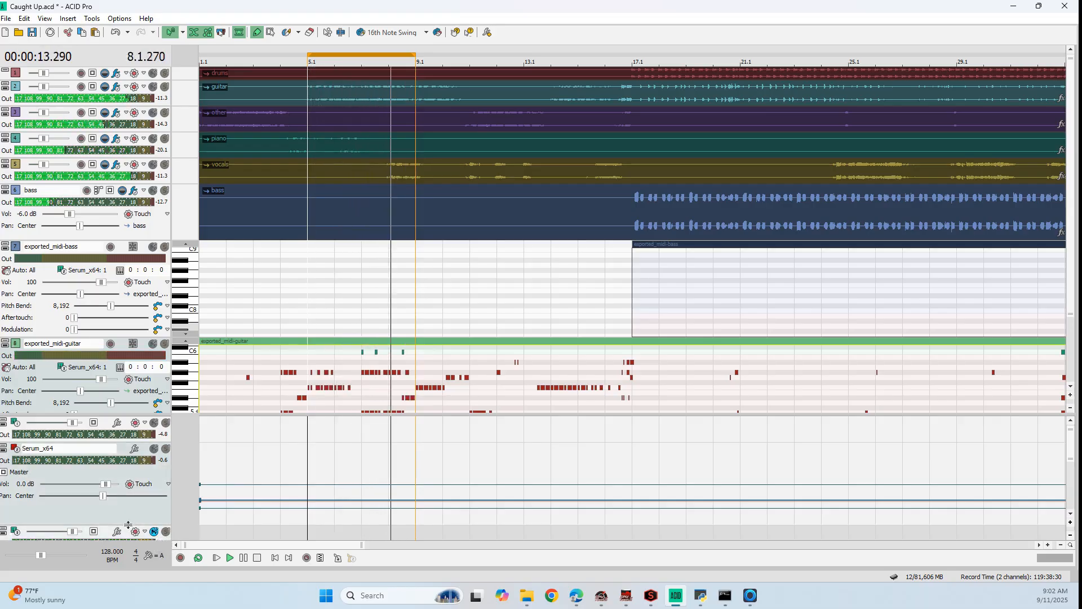
{"action": "left_click_drag", "start_coordinate": [128, 525], "coordinate": [61, 464]}
{"action": "left_click", "coordinate": [154, 463]}
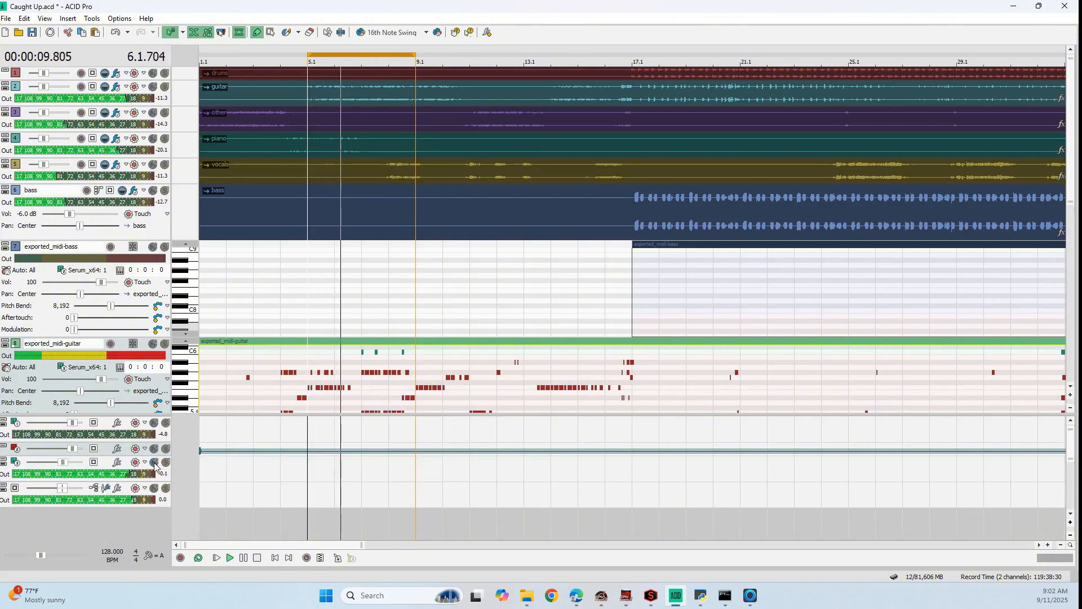
Raise the volume of the drums, guitar, other, piano and vocals stems slightly, and set the bass stem to -3.2 dB
{"action": "mouse_move", "coordinate": [68, 465]}
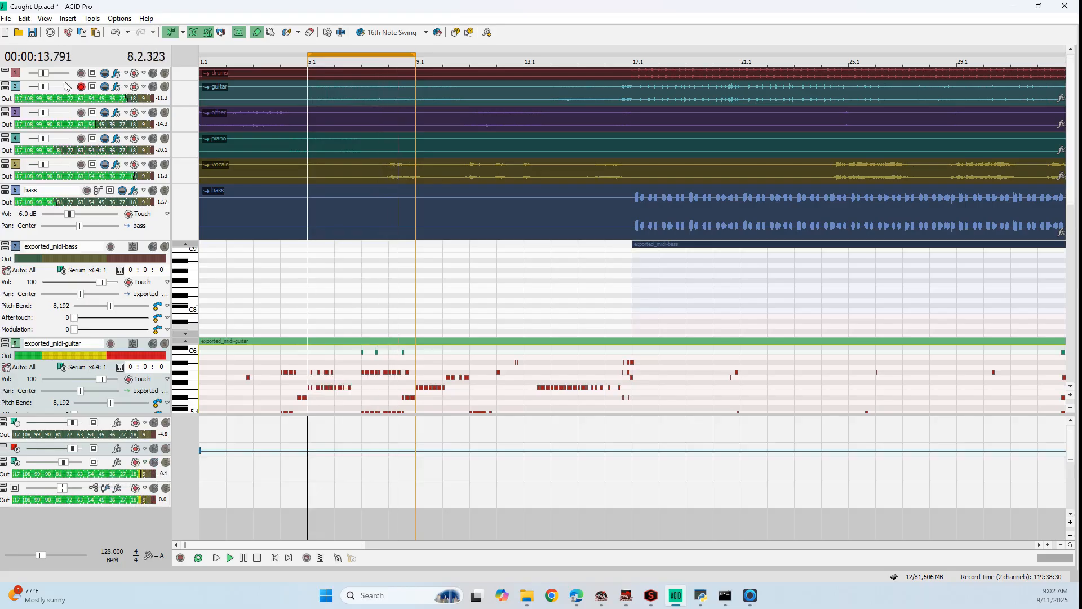
{"action": "double_click", "coordinate": [46, 73]}
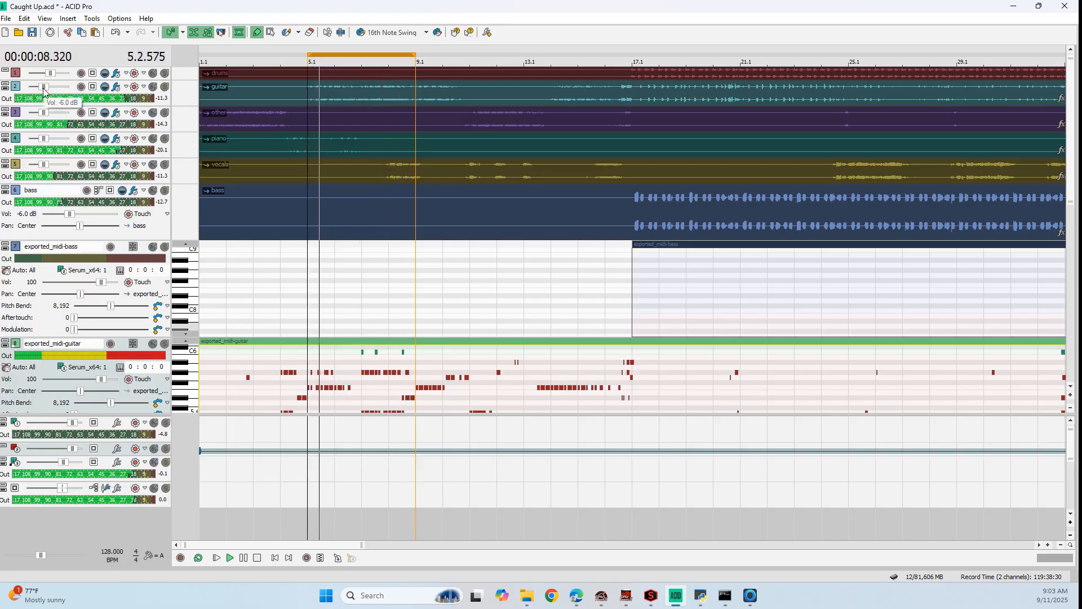
{"action": "left_click_drag", "start_coordinate": [46, 115], "coordinate": [58, 179]}
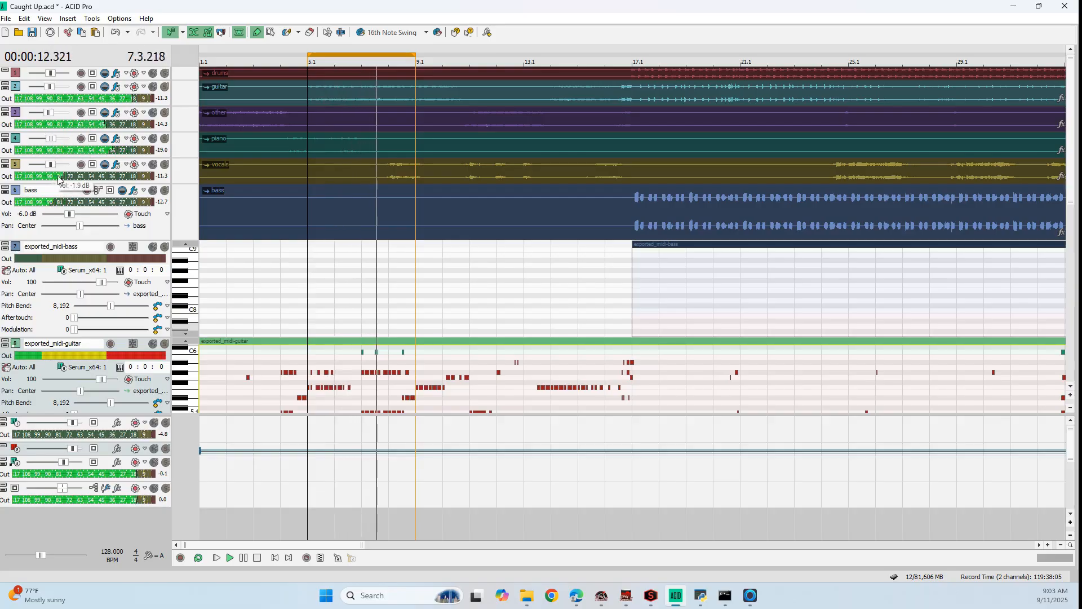
{"action": "left_click_drag", "start_coordinate": [71, 215], "coordinate": [77, 215]}
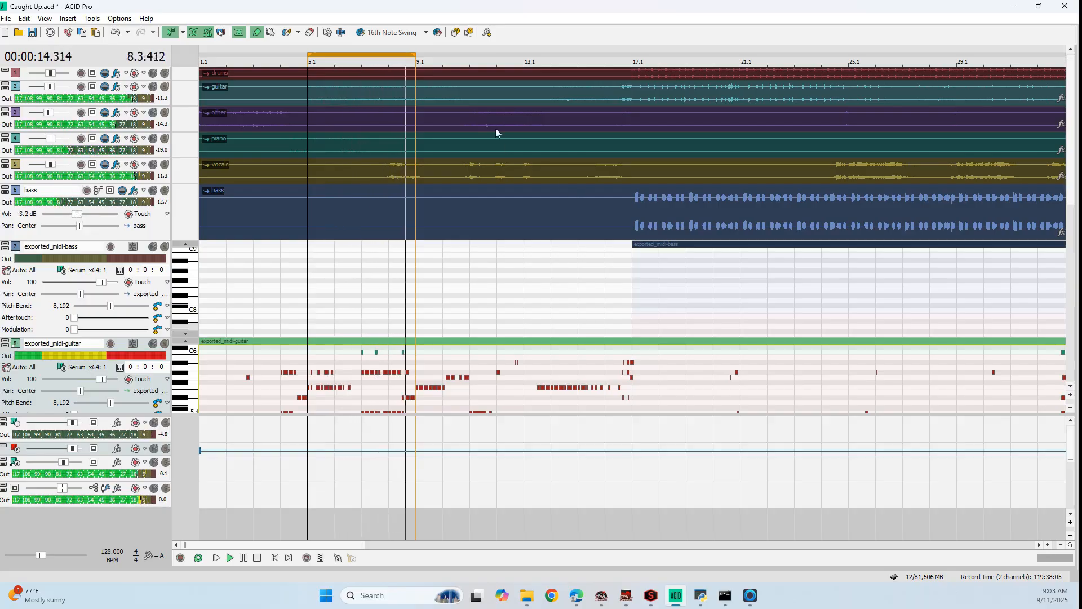
Extend the loop region's end to 17.1 and shrink the bus area so the full guitar piano roll shows
{"action": "left_click_drag", "start_coordinate": [415, 55], "coordinate": [626, 59]}
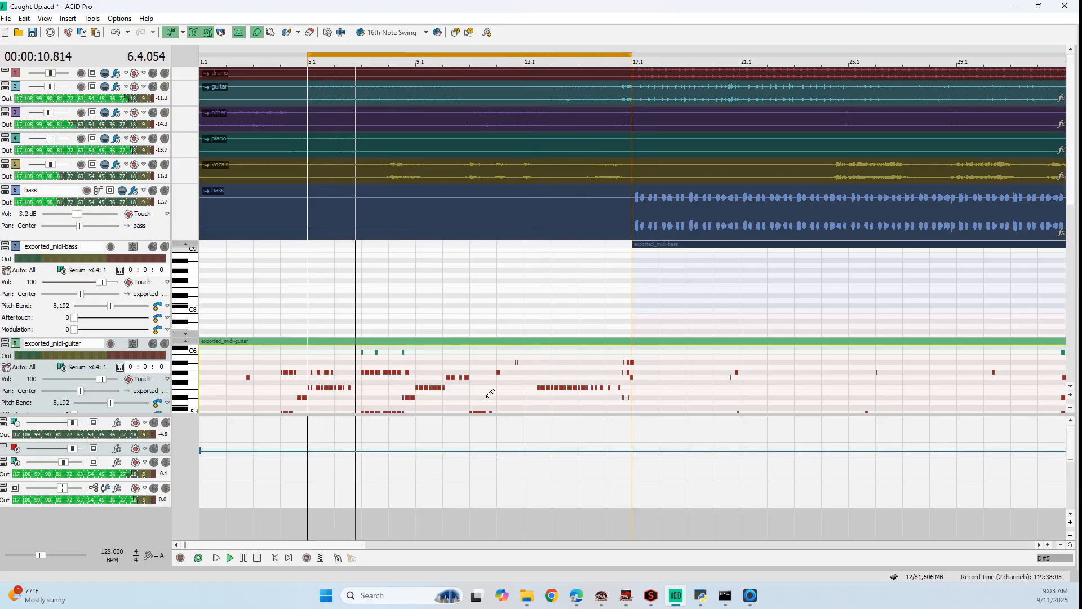
{"action": "left_click_drag", "start_coordinate": [243, 415], "coordinate": [242, 499]}
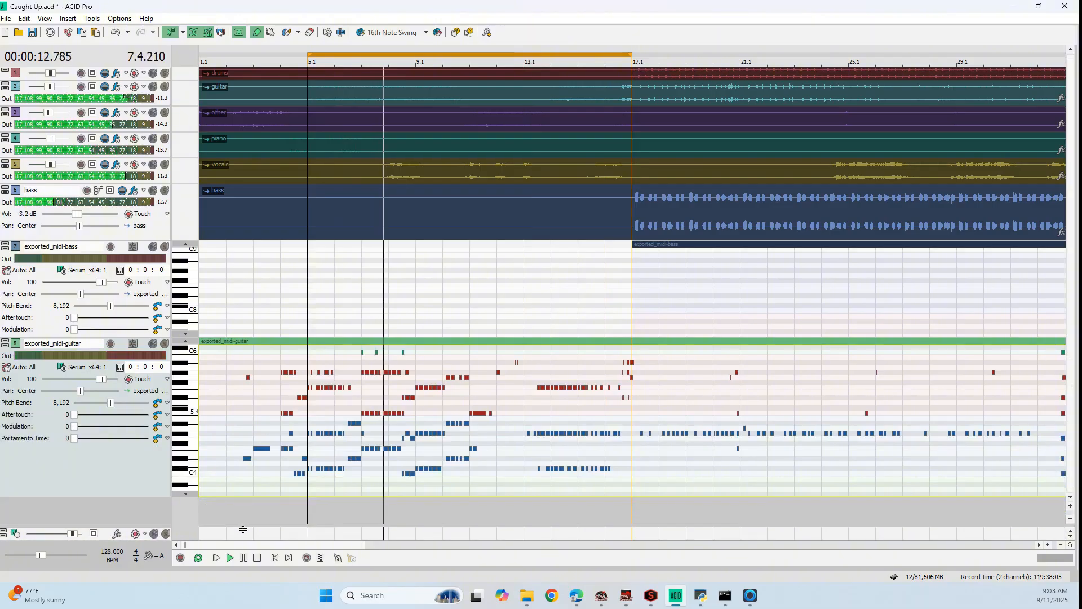
{"action": "left_click_drag", "start_coordinate": [142, 524], "coordinate": [142, 510]}
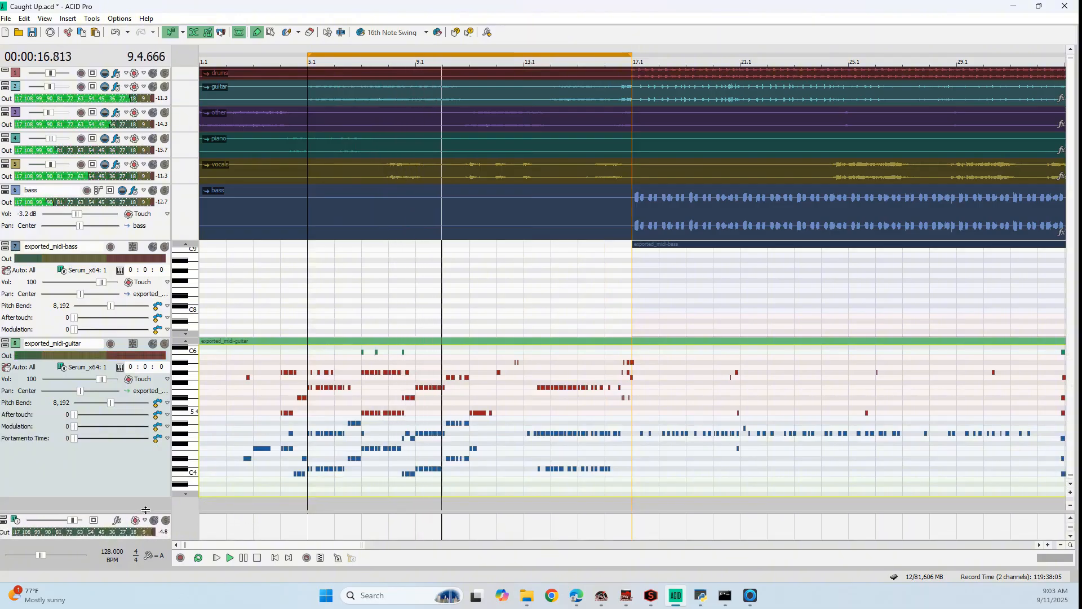
Delete the stray high notes in the guitar MIDI between the second half of measure 11 and 13.1
{"action": "left_click", "coordinate": [187, 341]}
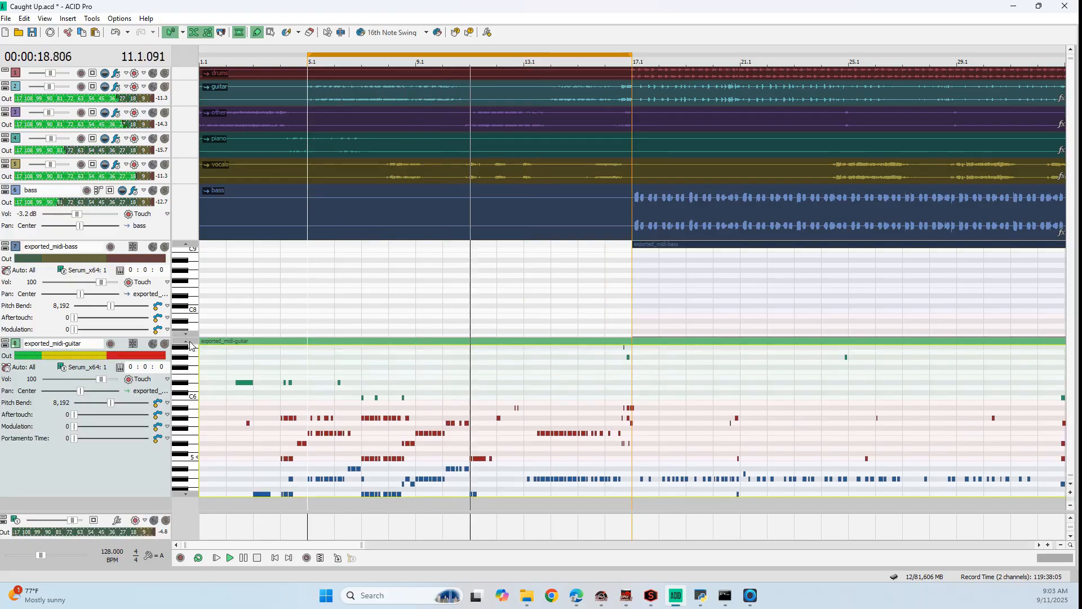
{"action": "left_click", "coordinate": [191, 494]}
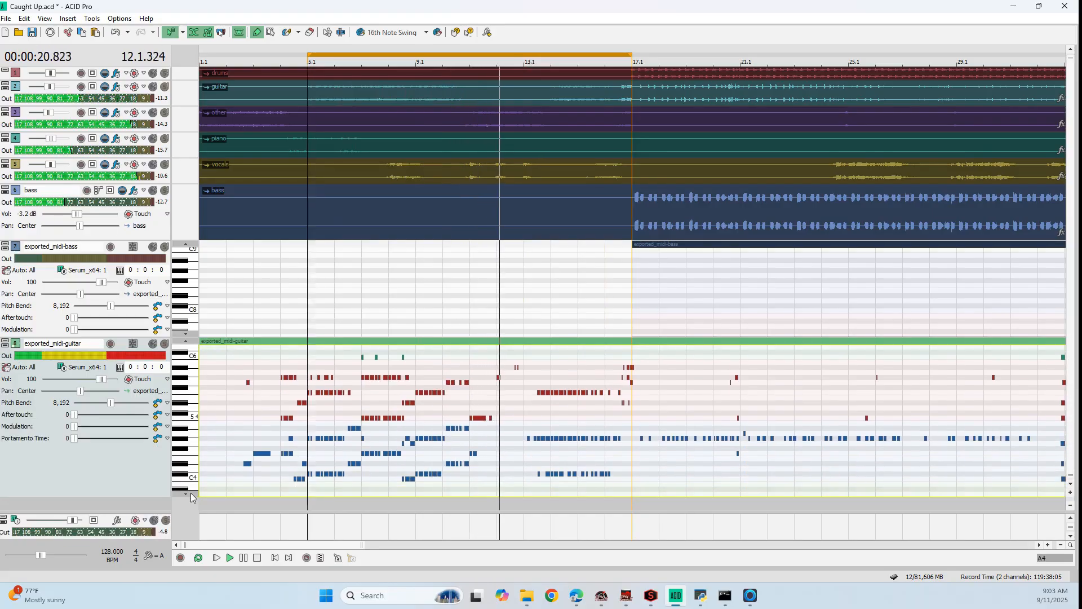
{"action": "scroll", "coordinate": [506, 406], "scroll_direction": "up", "scroll_amount": 2}
{"action": "scroll", "coordinate": [506, 406], "scroll_direction": "up", "scroll_amount": 1}
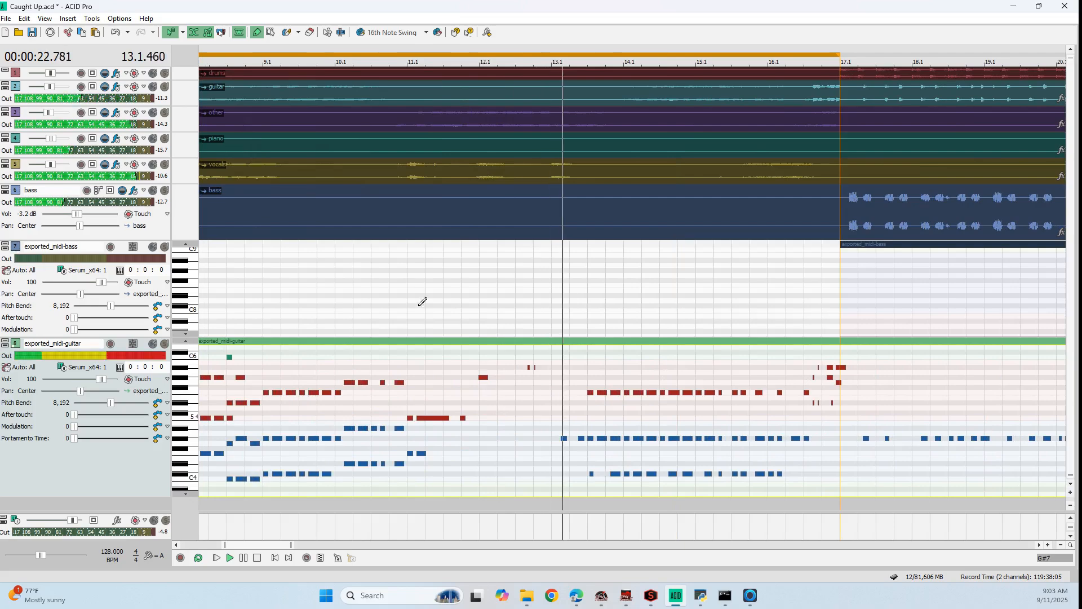
{"action": "left_click", "coordinate": [271, 33]}
{"action": "left_click_drag", "start_coordinate": [461, 355], "coordinate": [540, 435]}
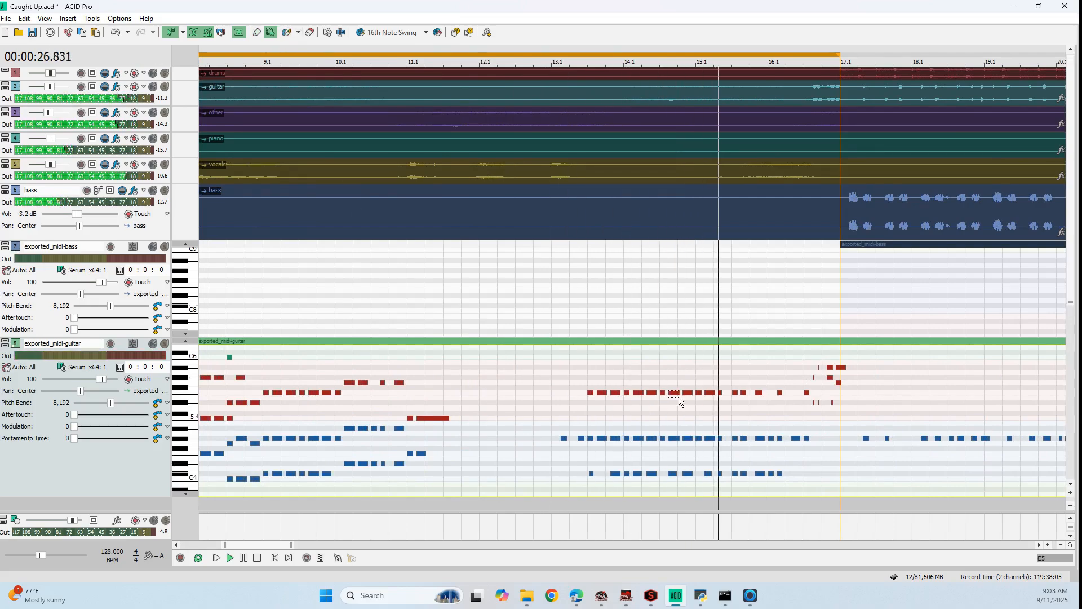
Extend the loop region's end to 25.1
{"action": "scroll", "coordinate": [657, 364], "scroll_direction": "down", "scroll_amount": 2}
{"action": "left_click_drag", "start_coordinate": [487, 55], "coordinate": [632, 55]}
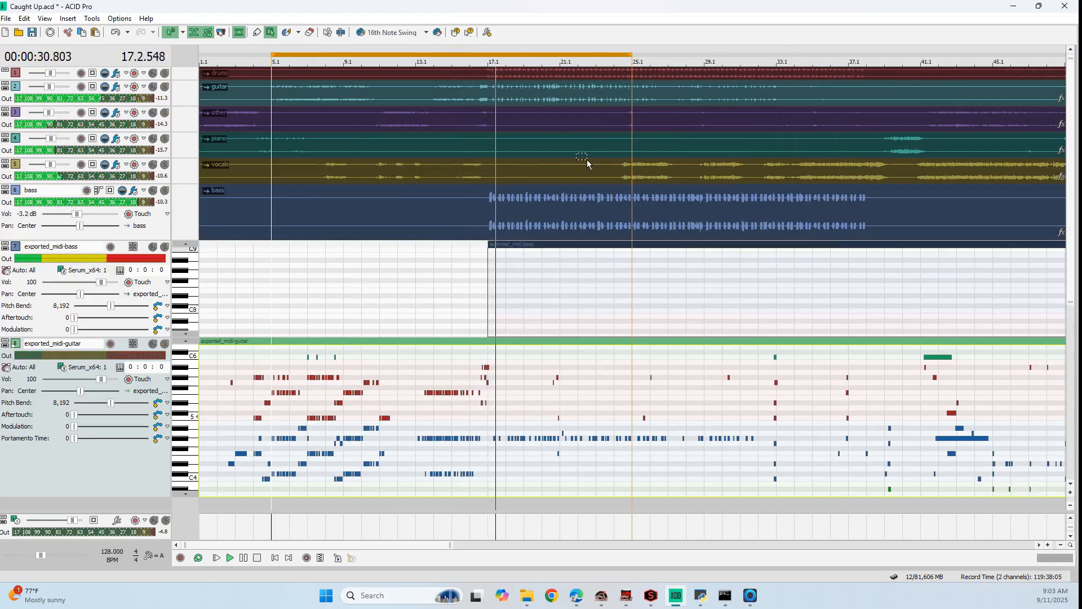